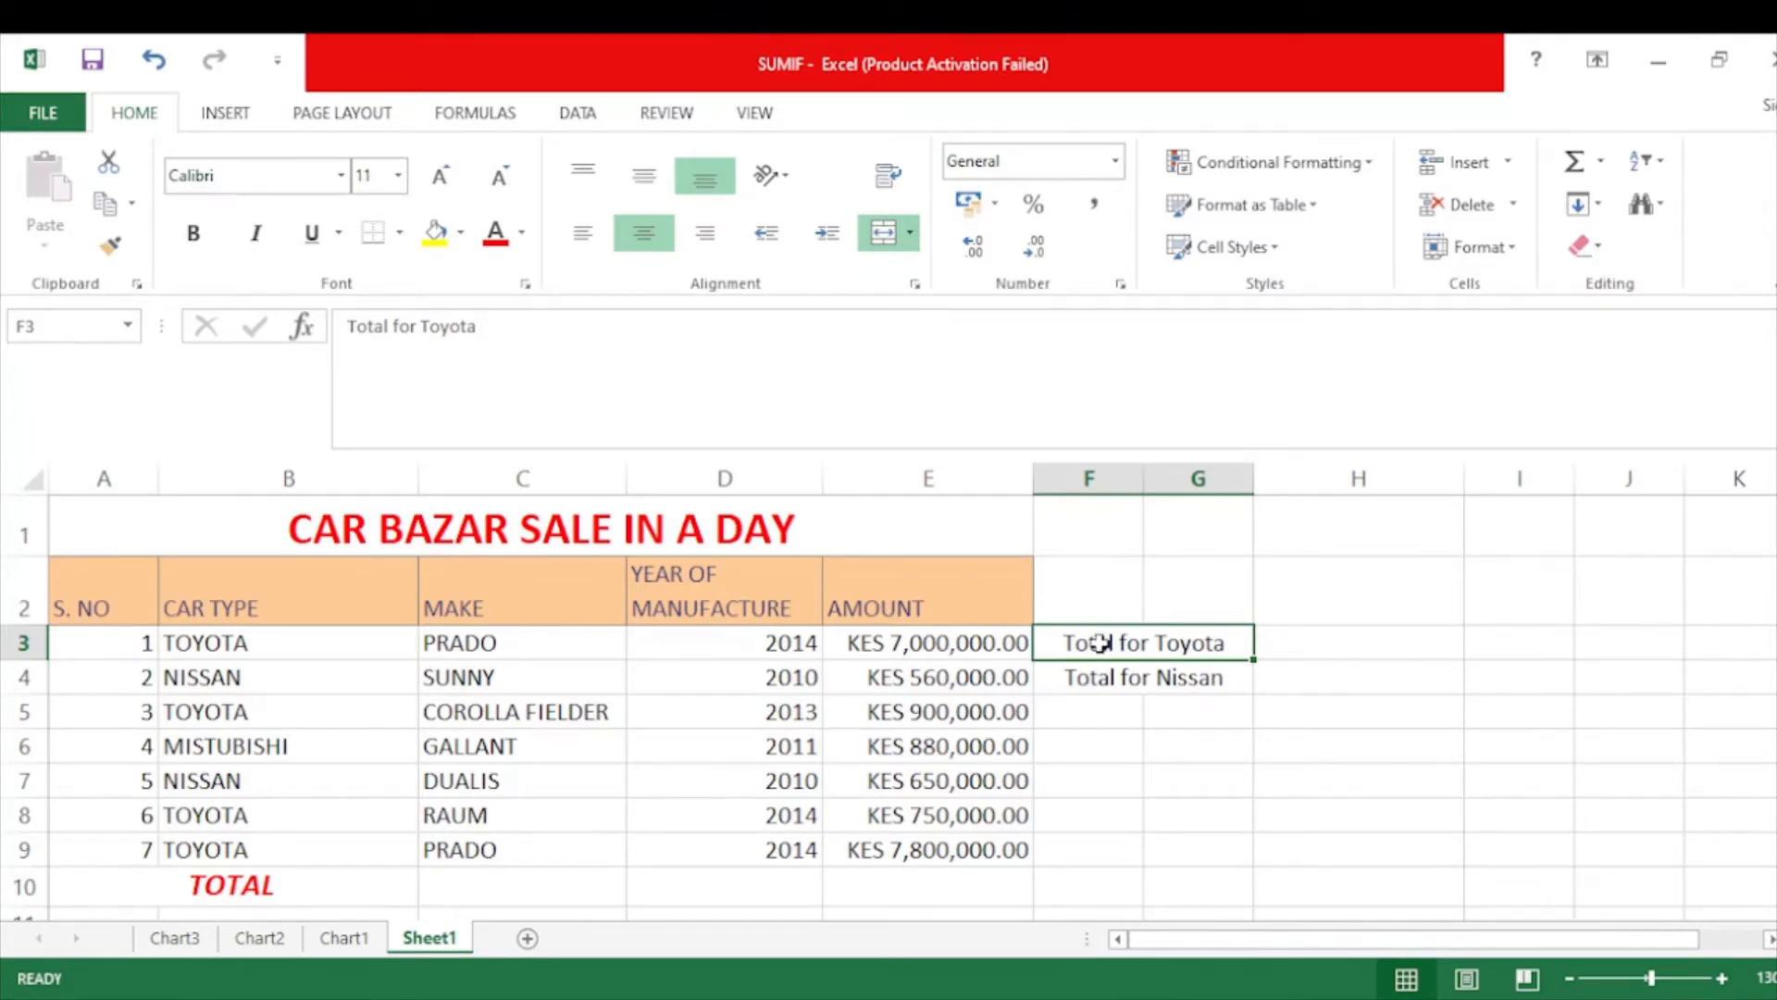
# Select the sale amounts in column E.
pyautogui.click(922, 642)
pyautogui.moveTo(922, 642); pyautogui.dragTo(914, 852)
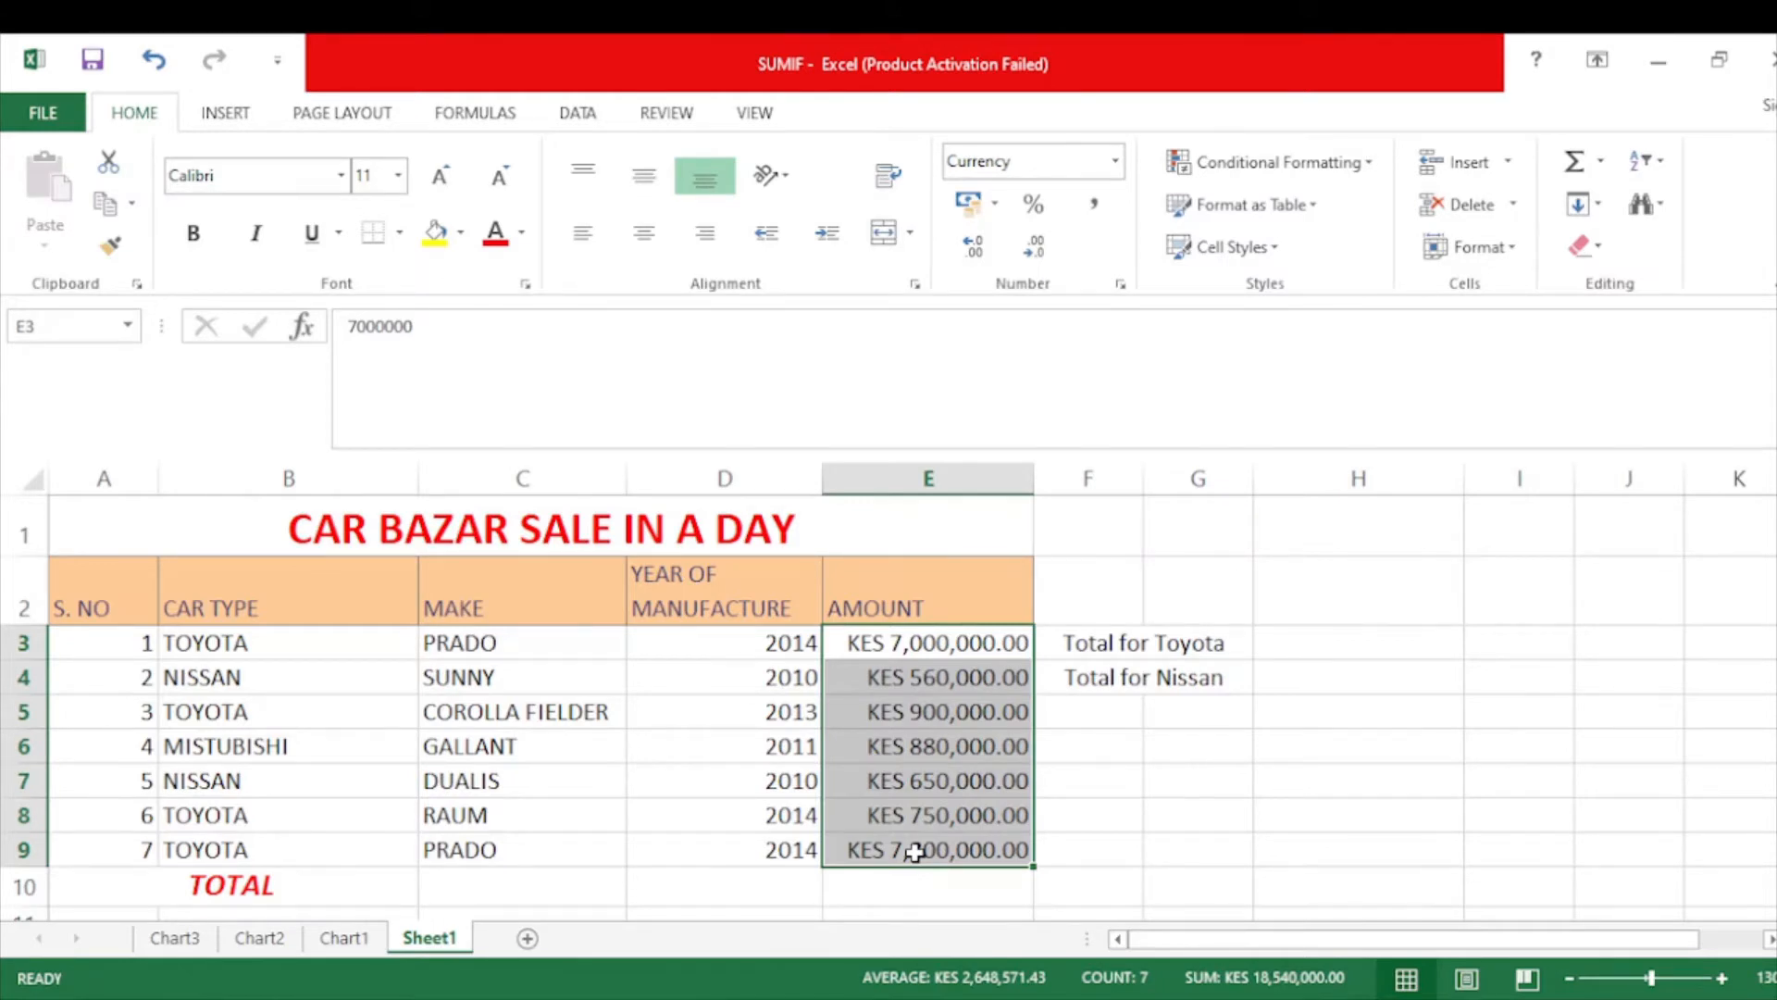
pyautogui.moveTo(908, 639); pyautogui.dragTo(907, 876)
# Enter =SUM(E3:E9) in E10 for KES 18,540,000.00 and colour it red.
pyautogui.click(908, 876)
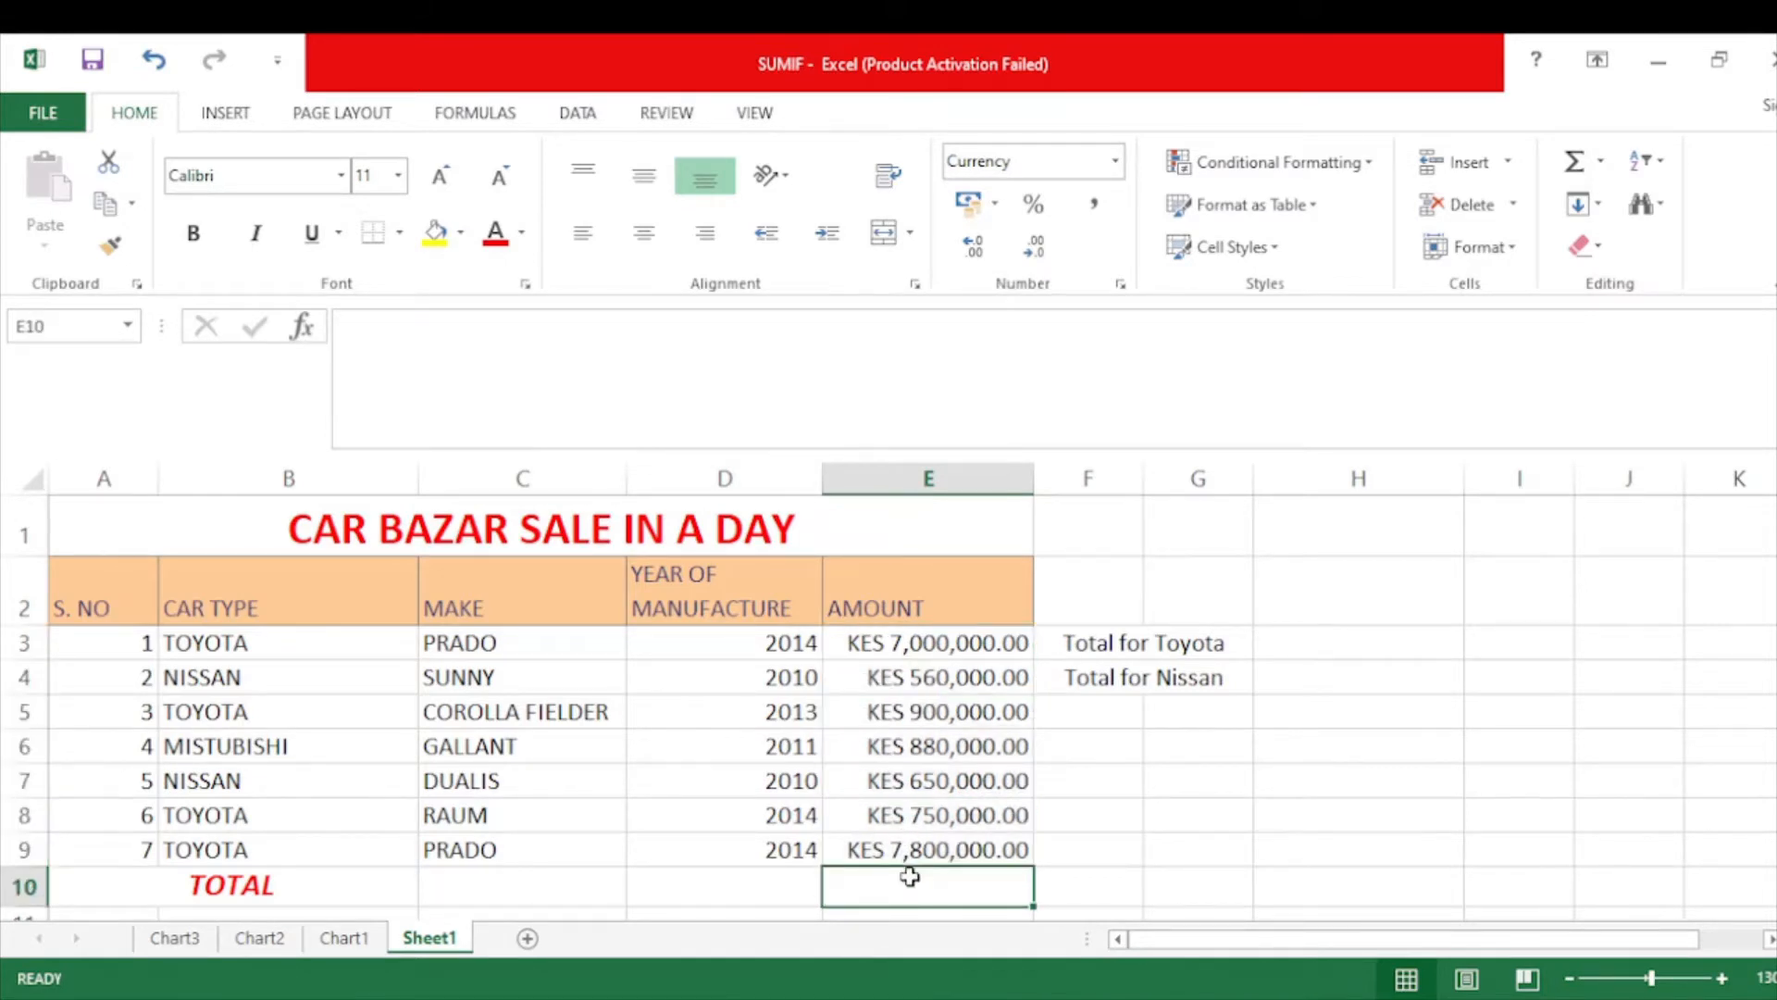
pyautogui.write('=')
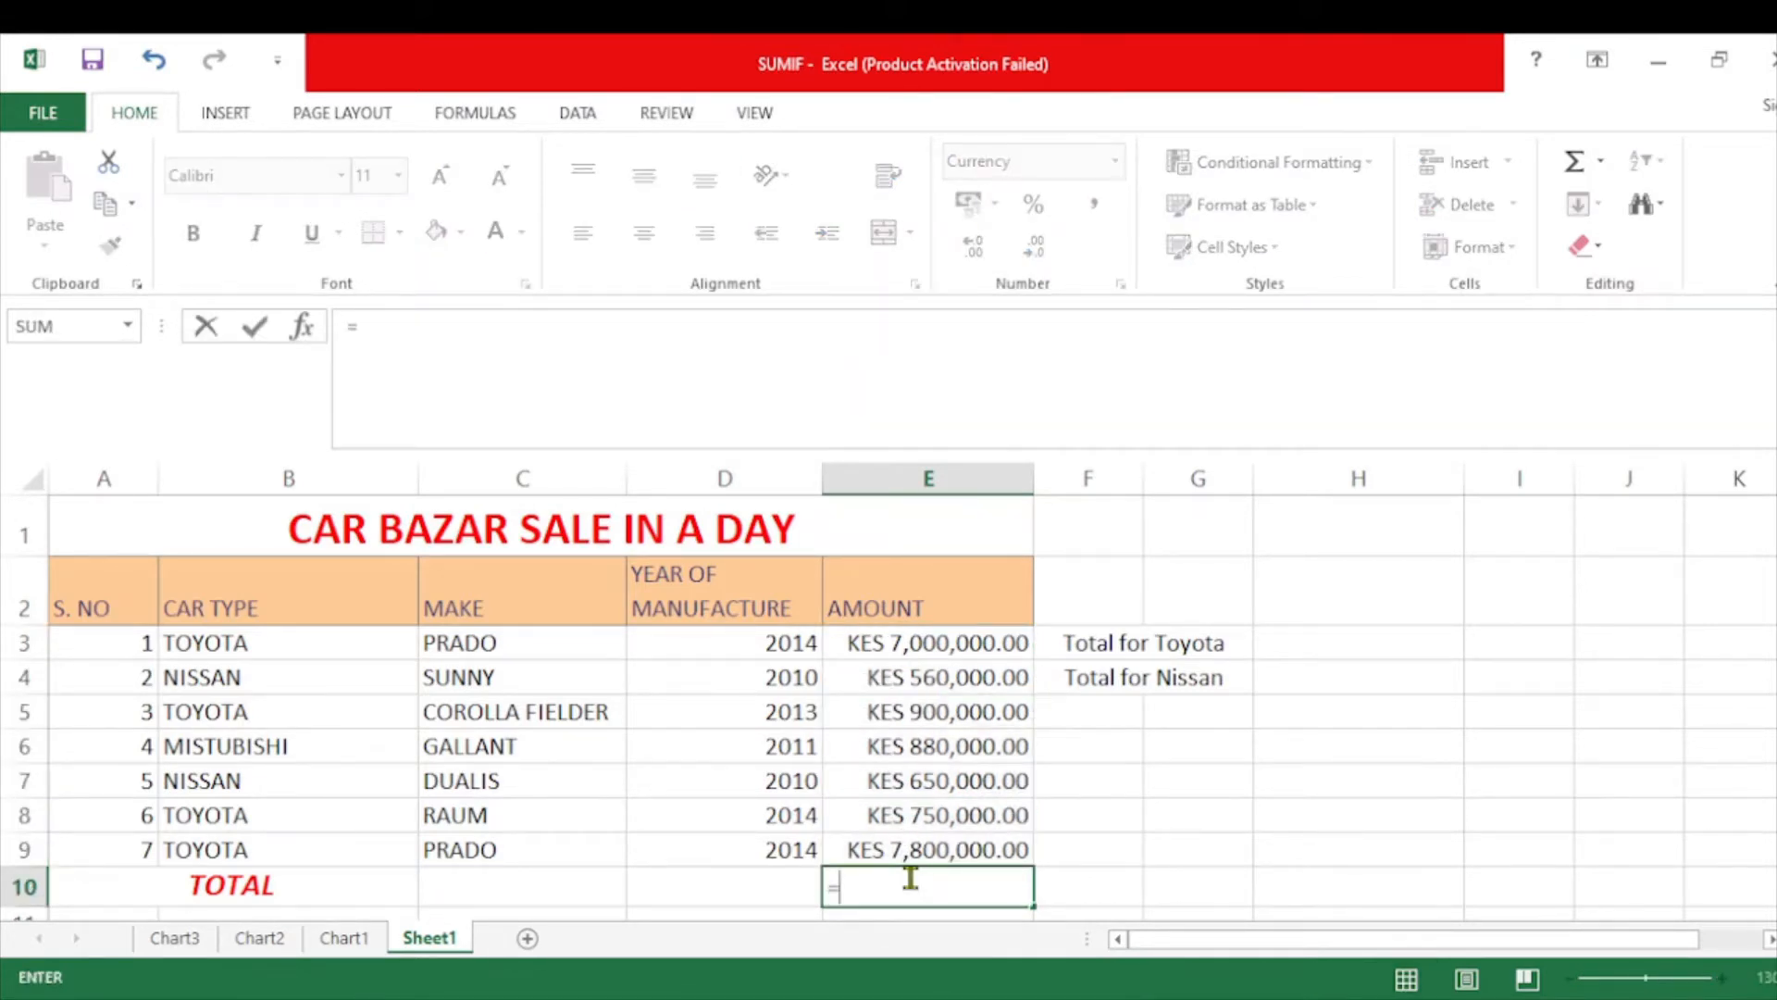
pyautogui.write('SUM')
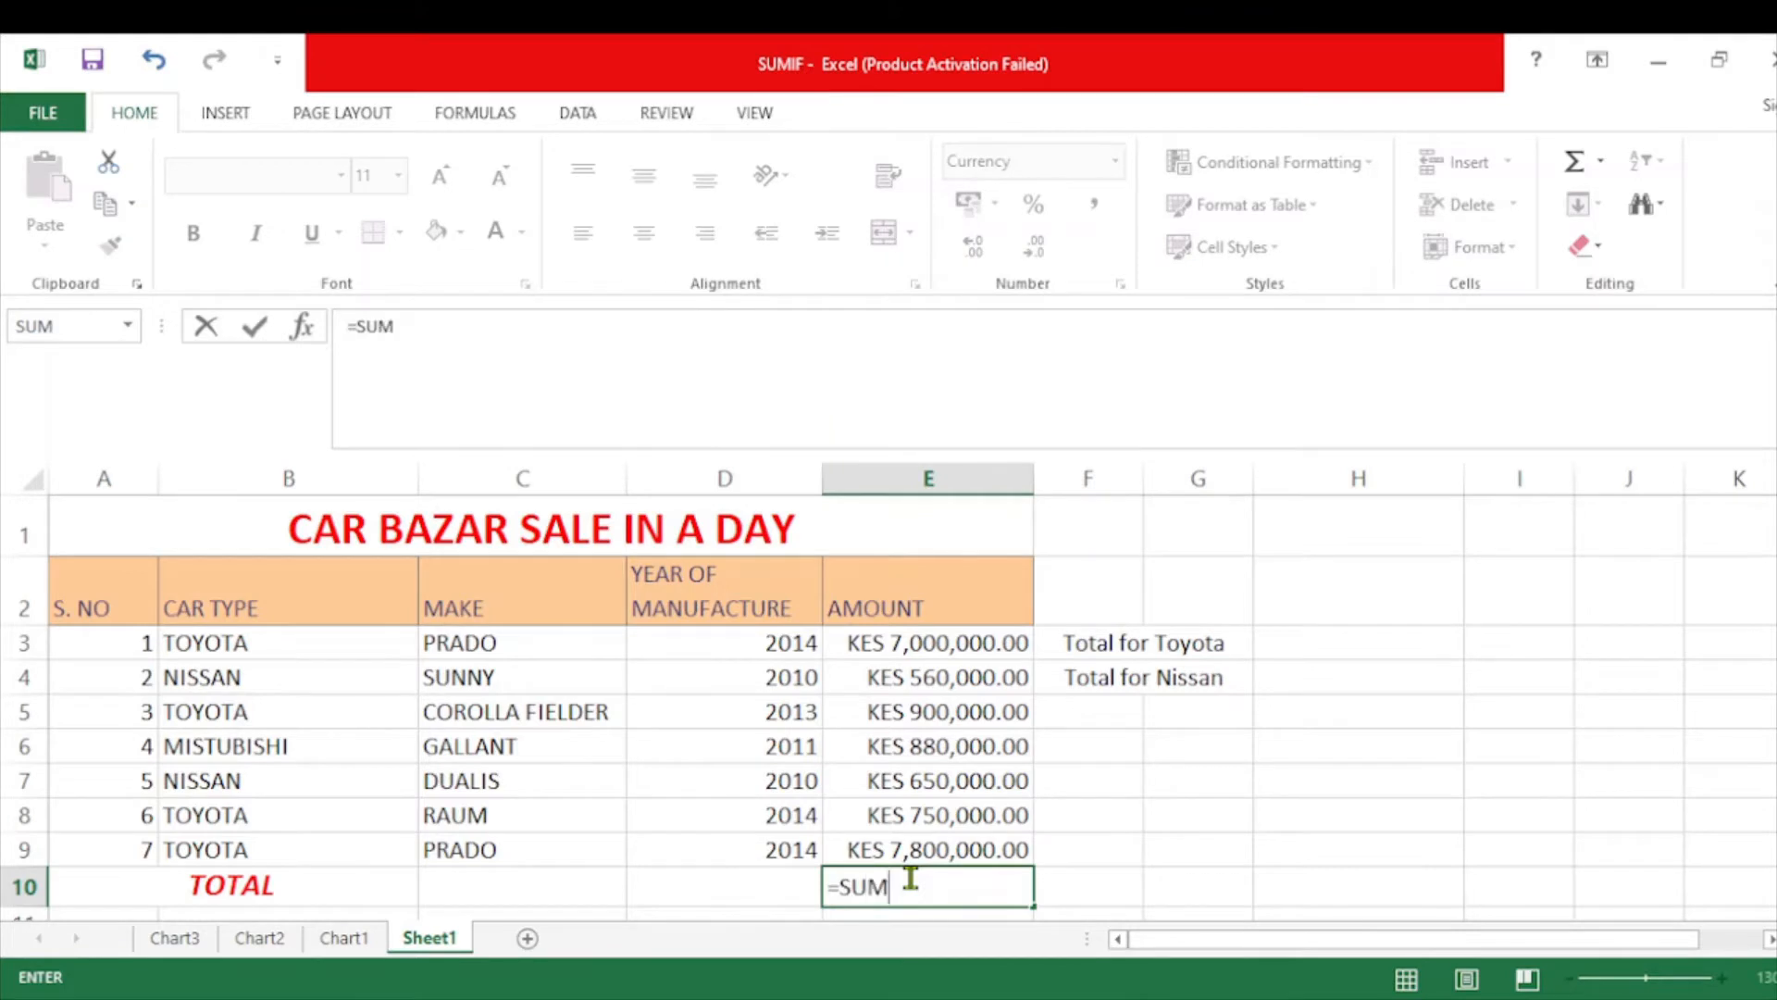
pyautogui.write('(')
pyautogui.moveTo(916, 642); pyautogui.dragTo(911, 842)
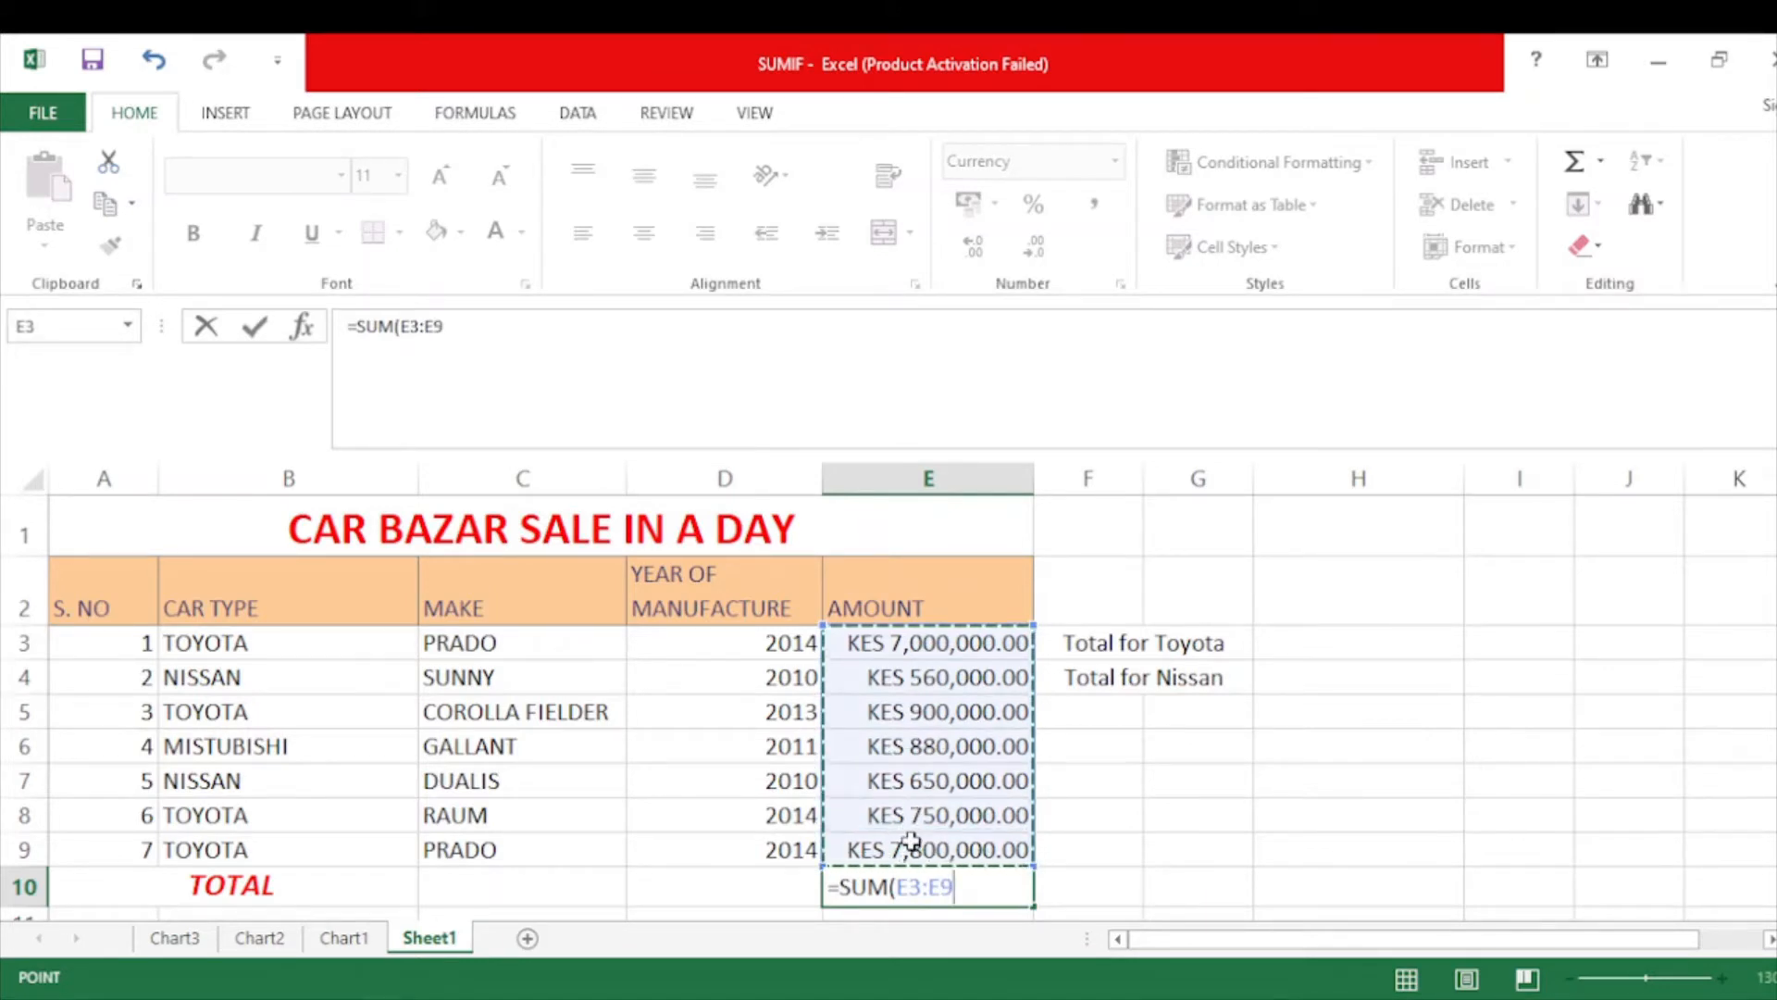
pyautogui.press('Return')
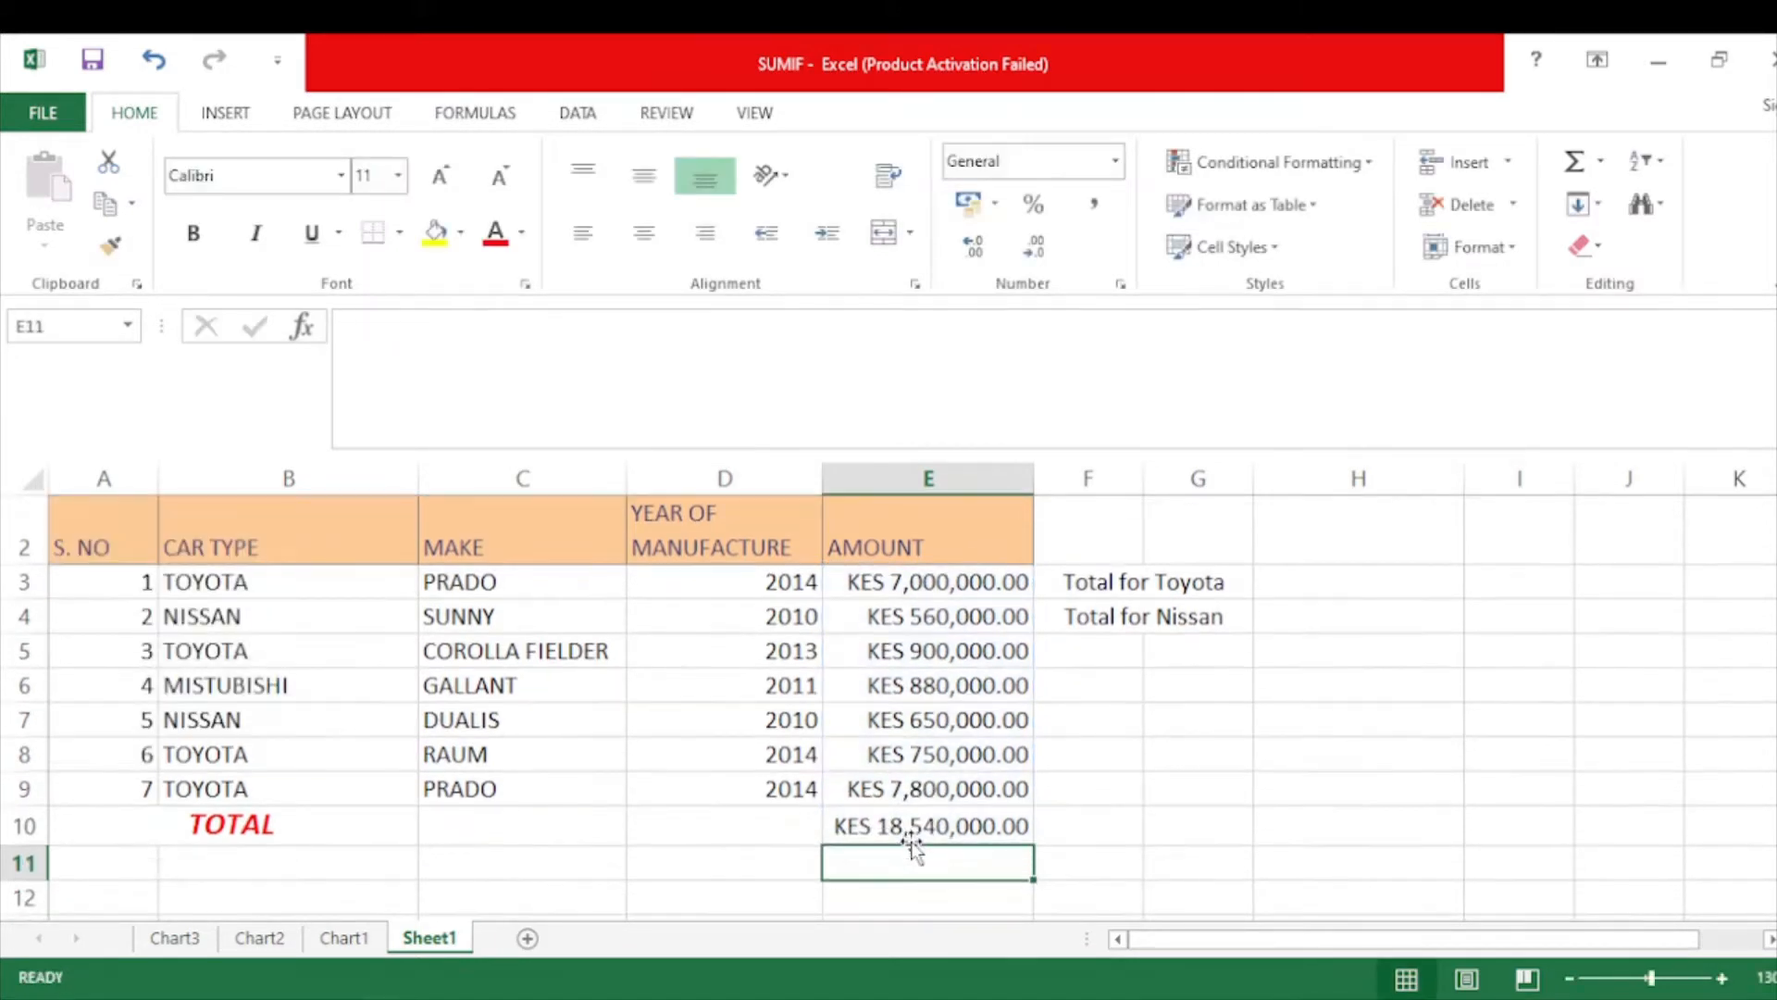
pyautogui.click(900, 826)
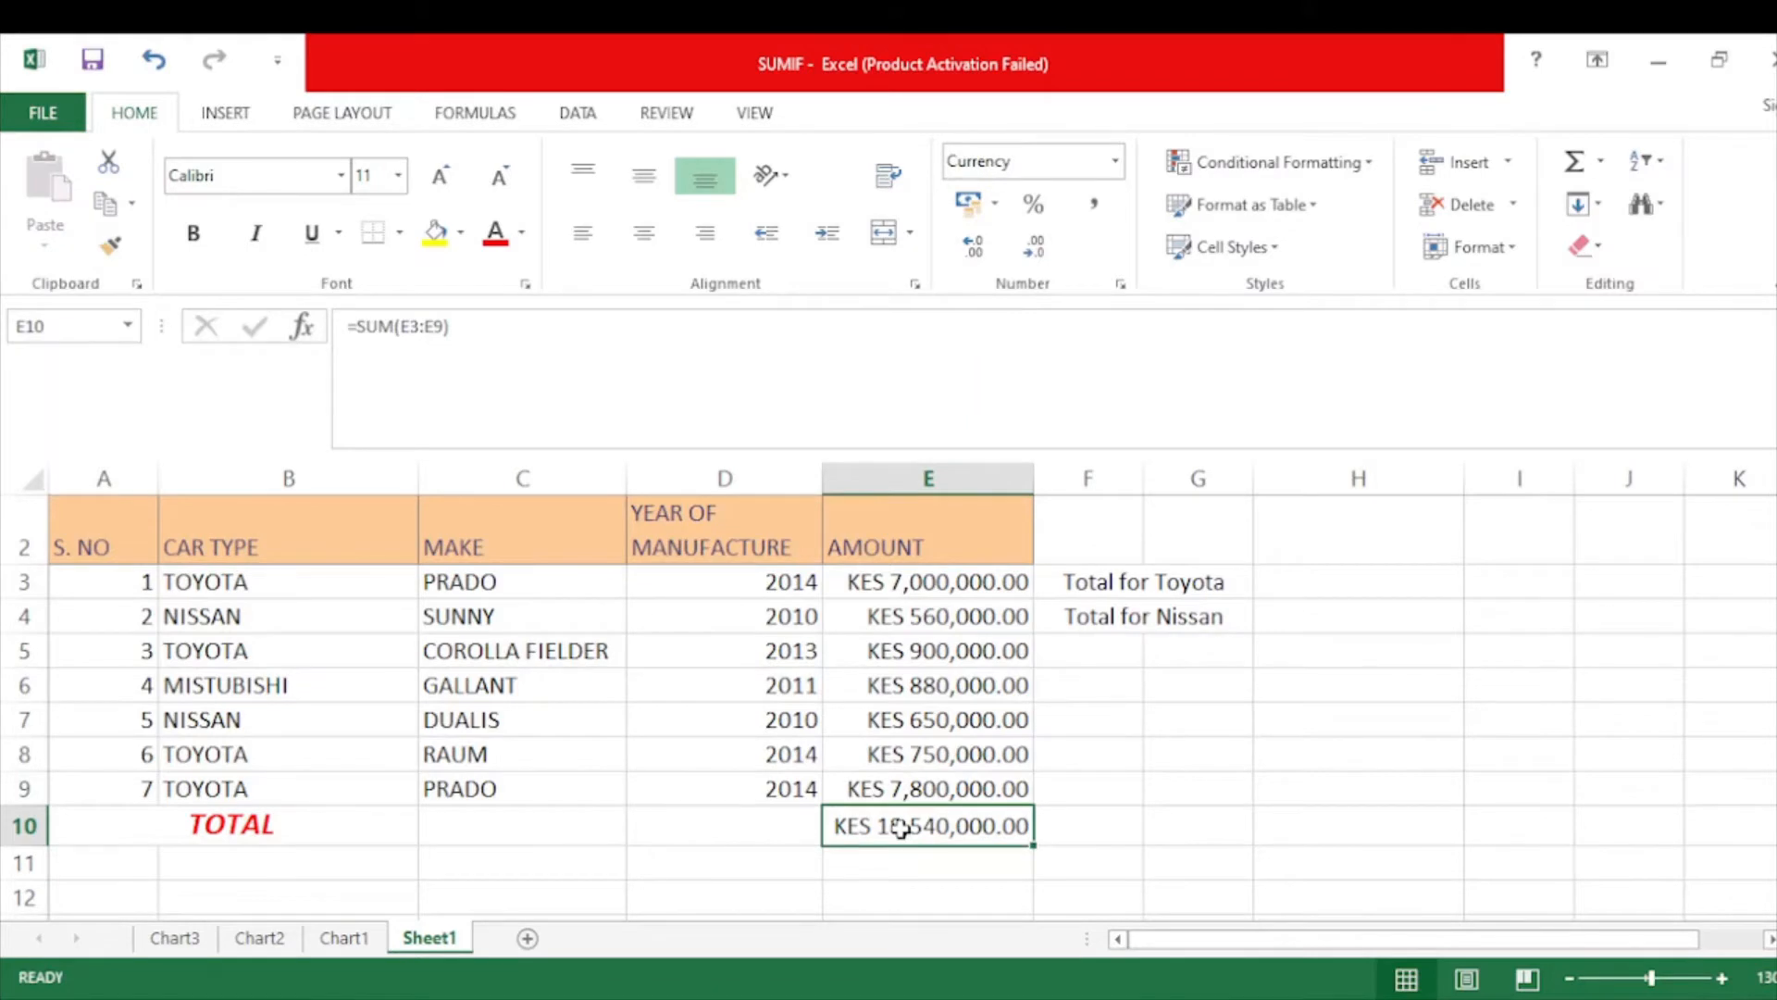
pyautogui.click(497, 237)
pyautogui.moveTo(119, 529); pyautogui.dragTo(914, 790)
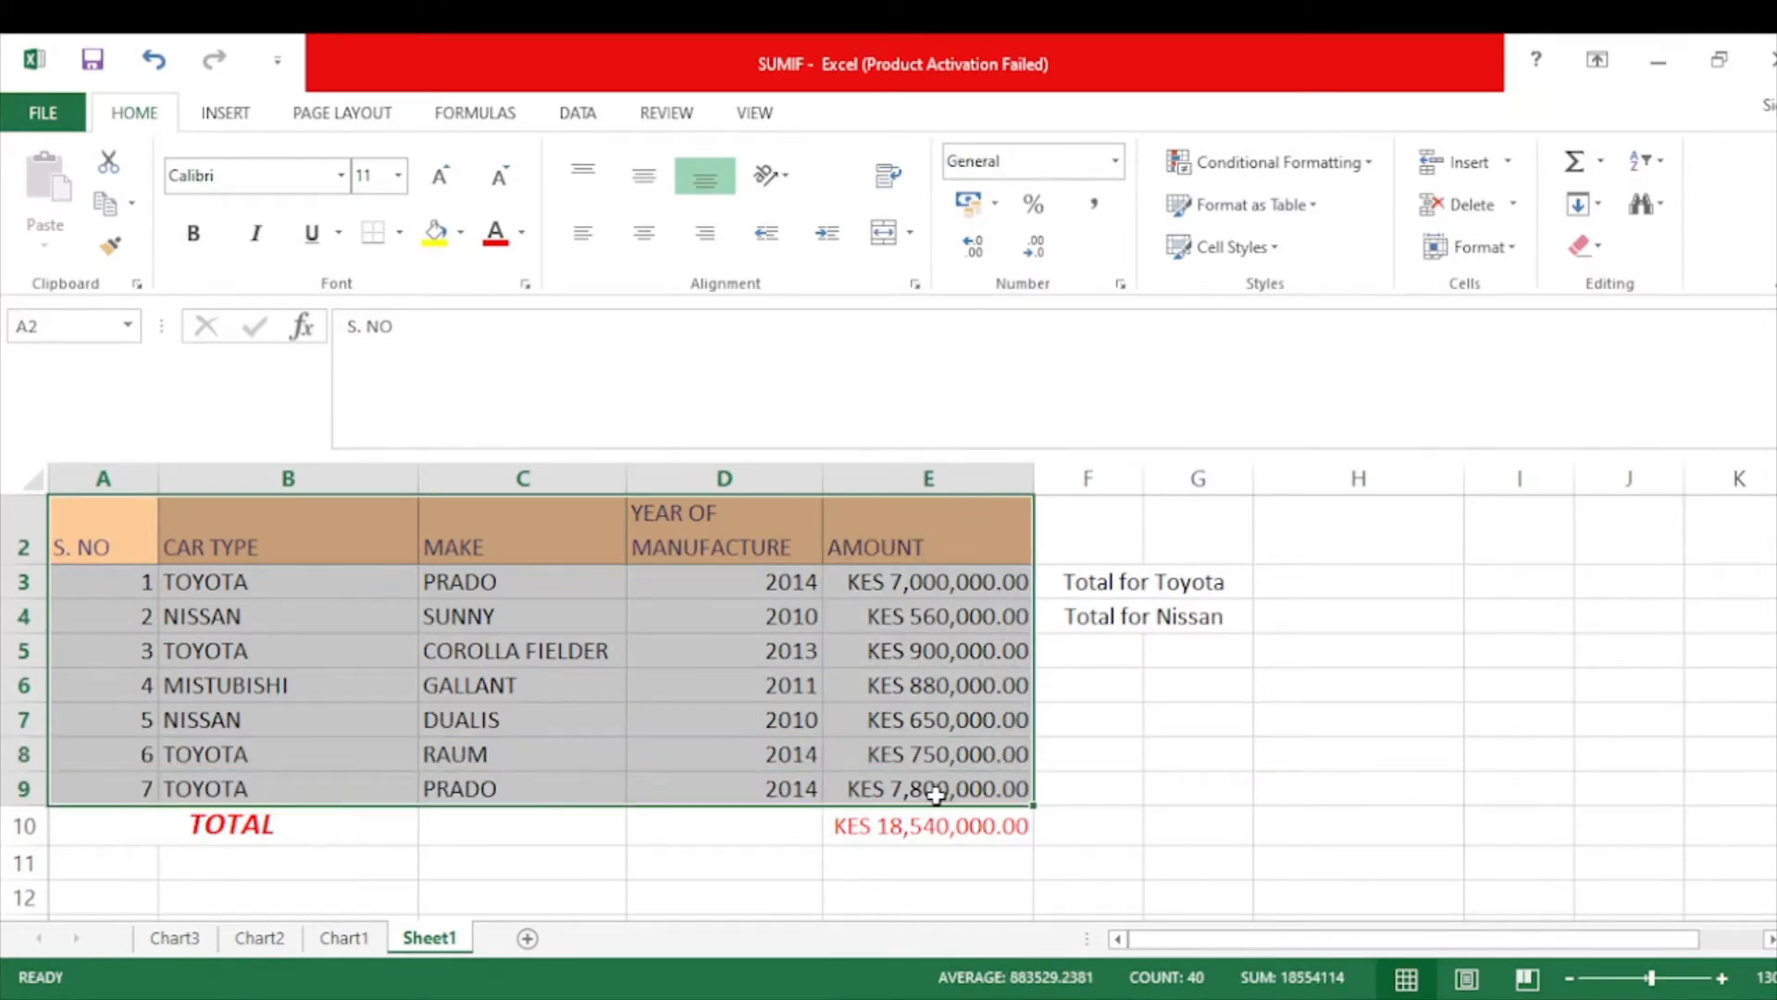
pyautogui.click(232, 555)
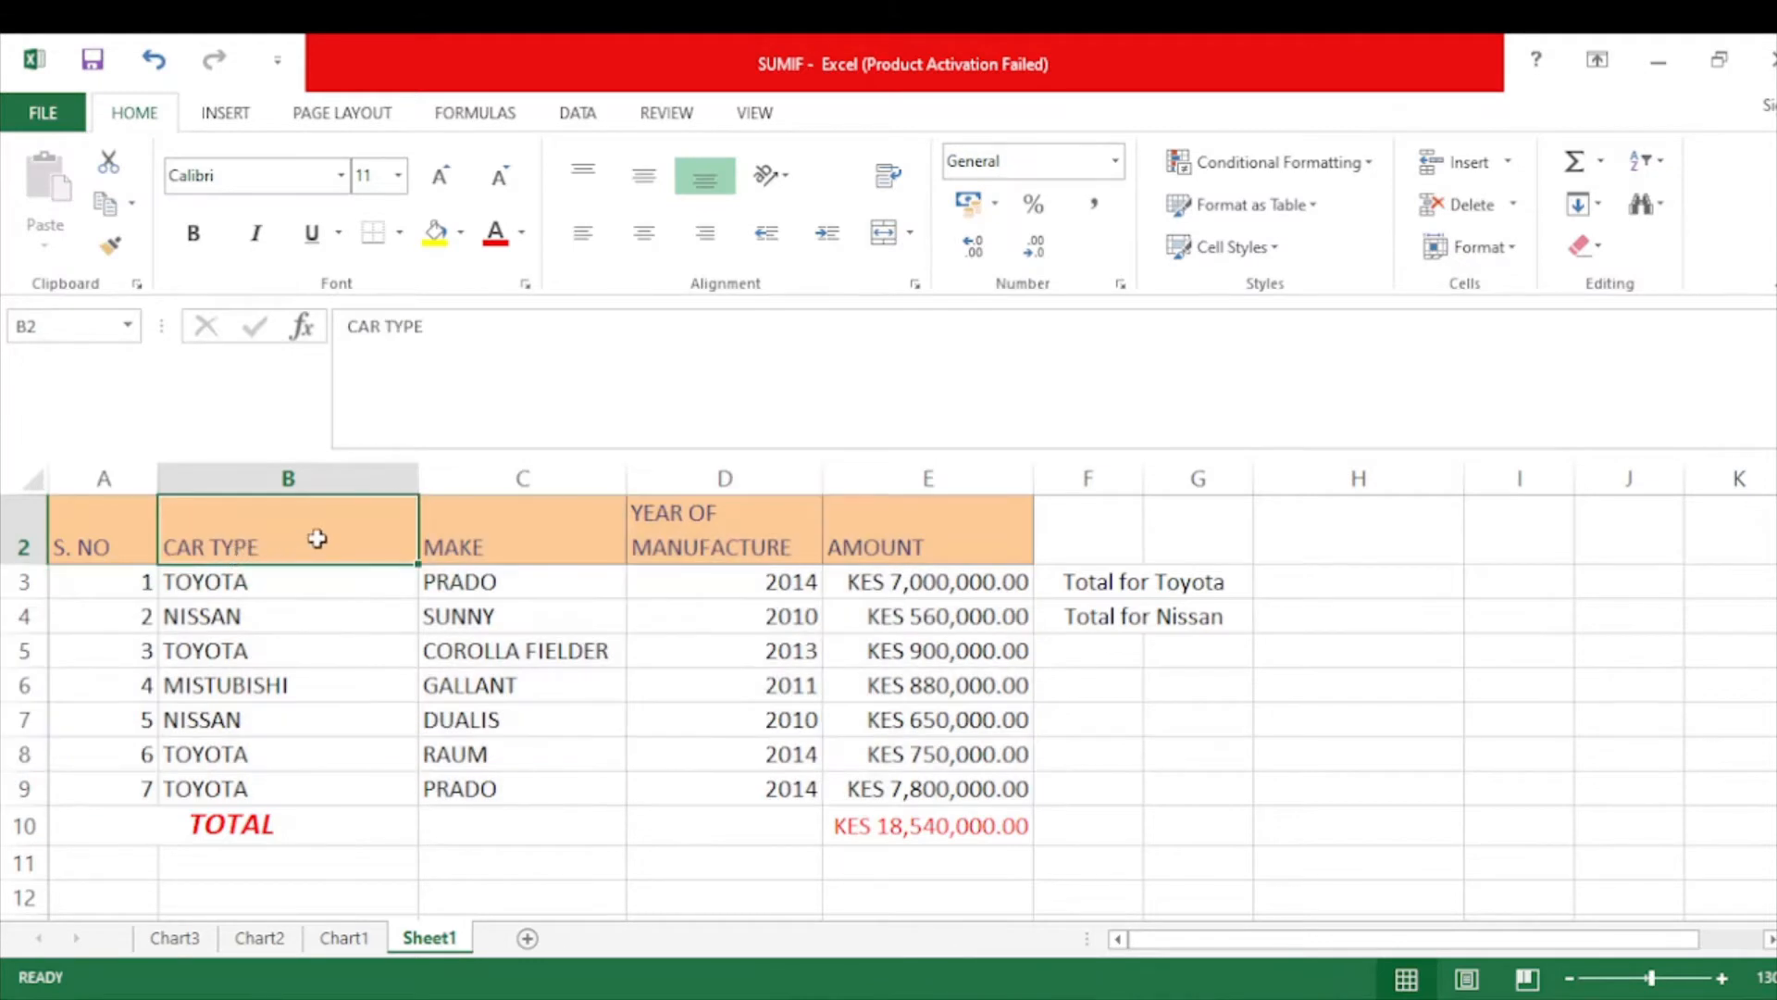
pyautogui.click(591, 547)
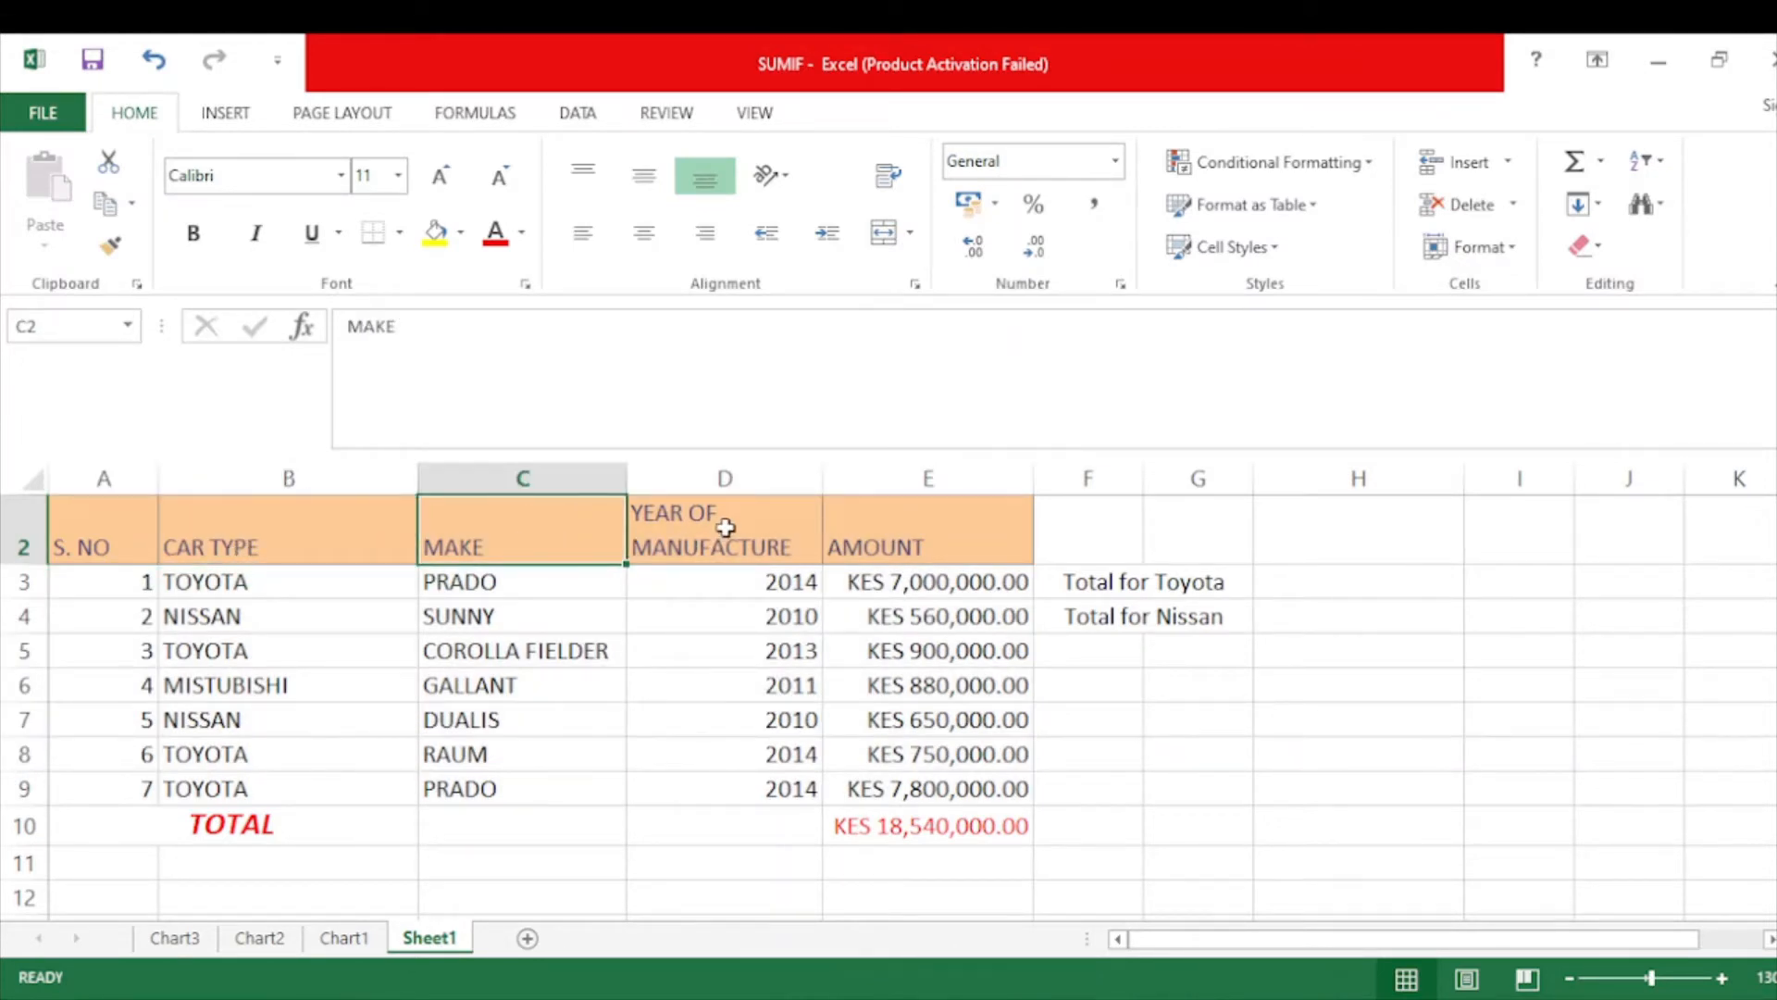
pyautogui.click(871, 535)
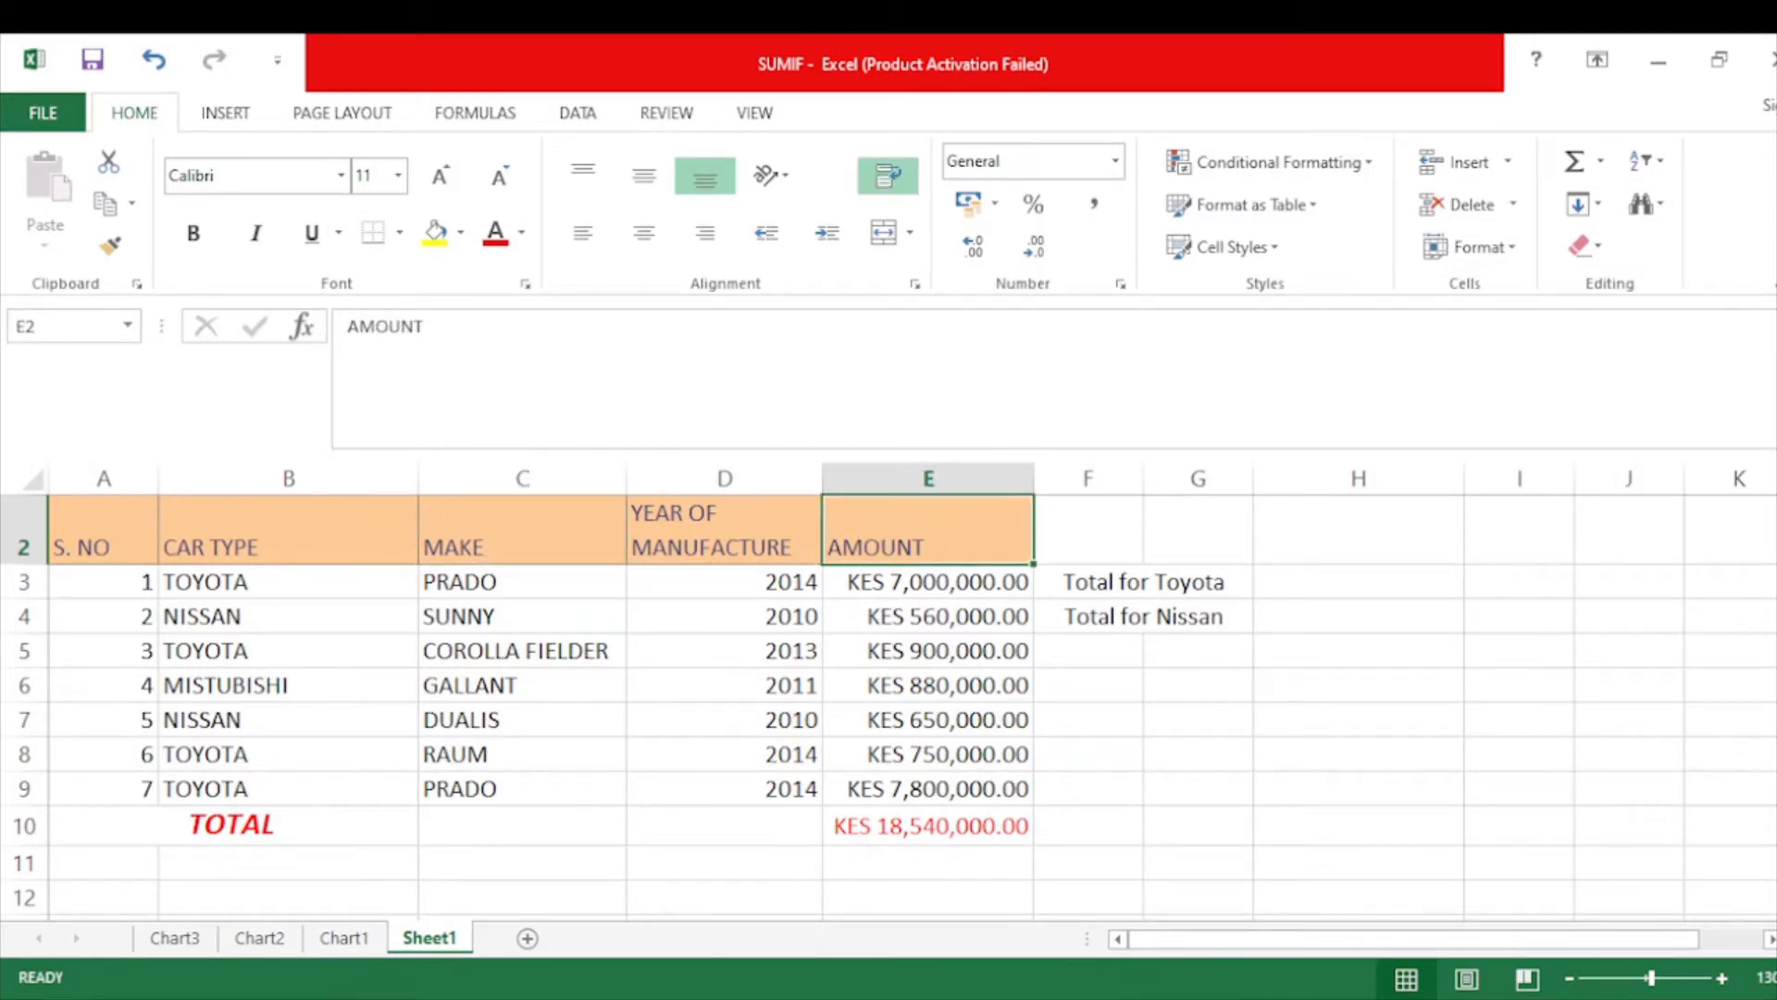
pyautogui.scroll(1, 889, 703)
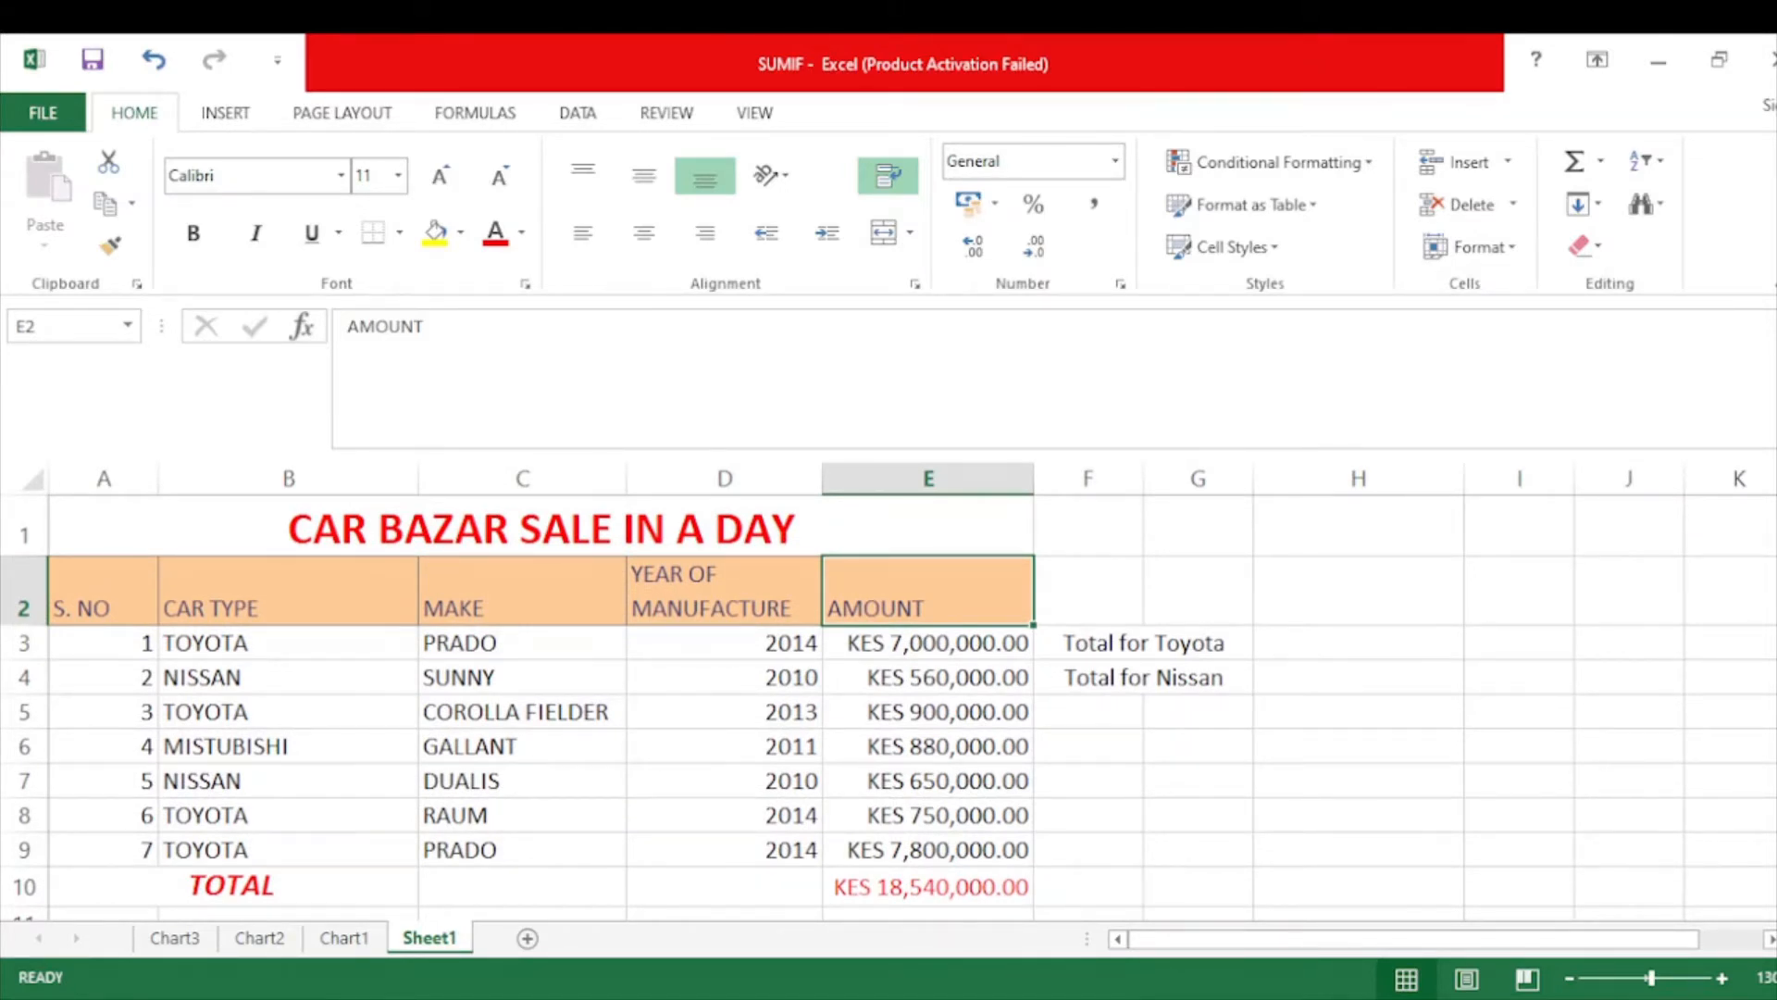
pyautogui.click(316, 638)
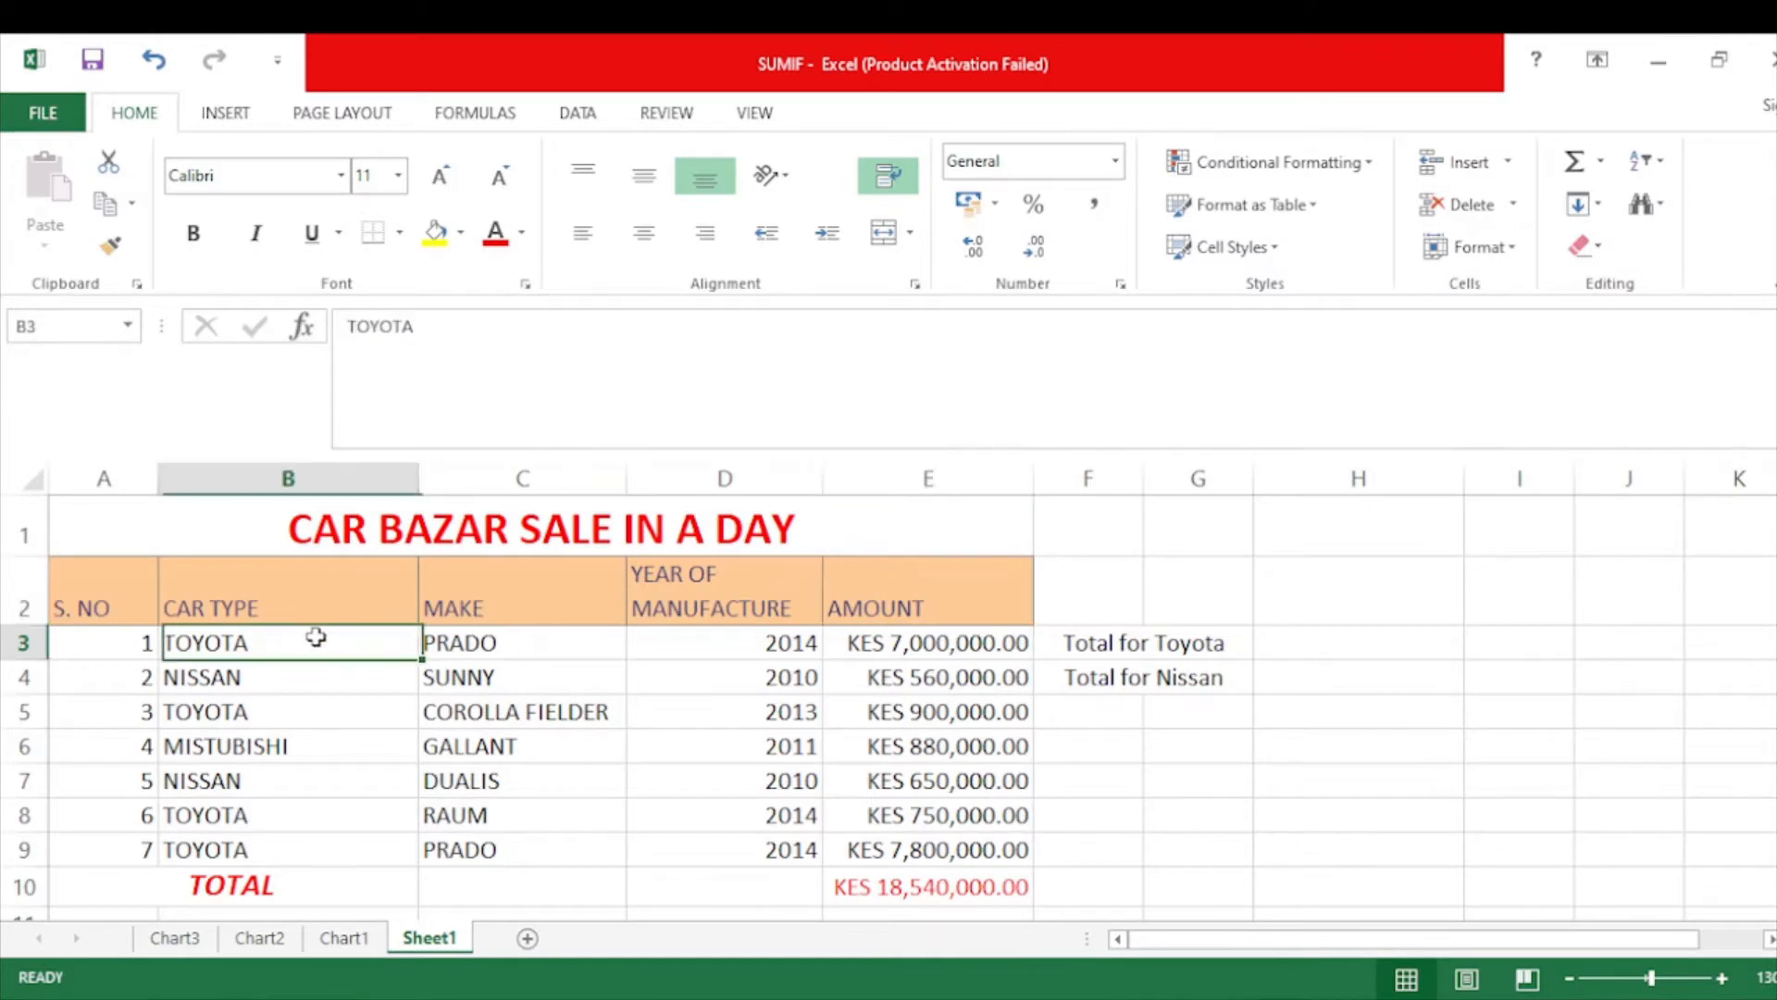
pyautogui.click(260, 675)
pyautogui.click(243, 710)
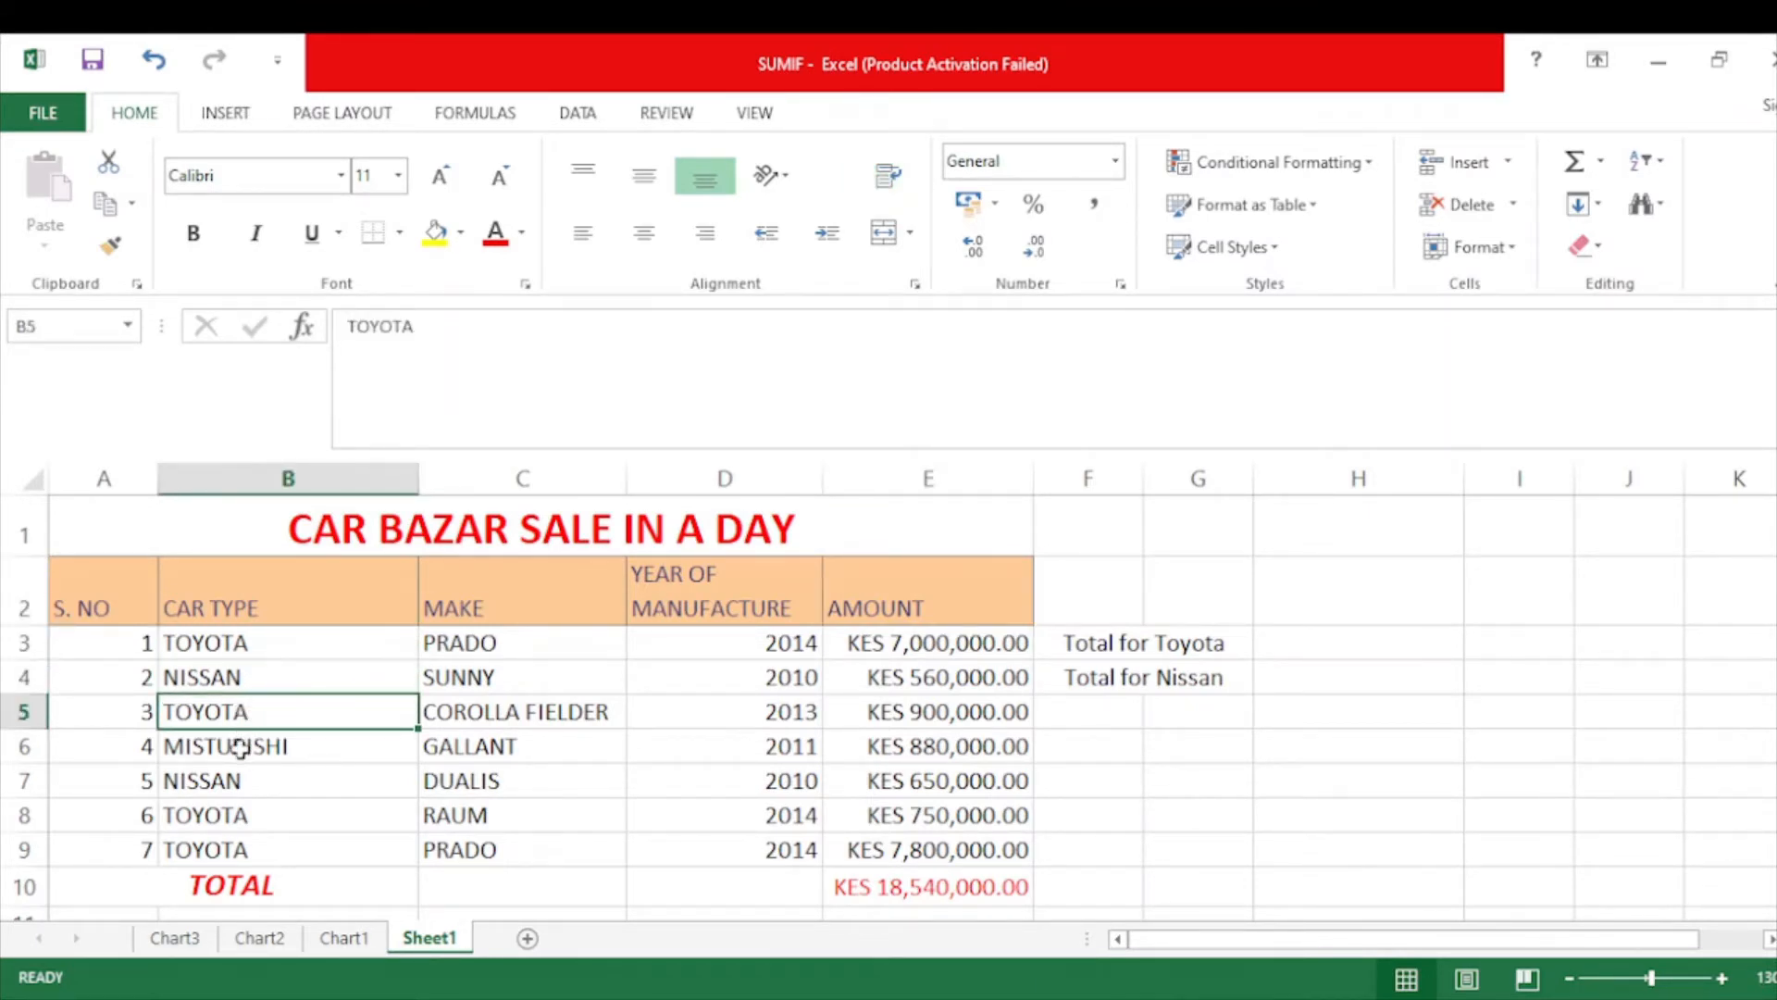
pyautogui.click(239, 743)
pyautogui.click(227, 777)
pyautogui.click(229, 815)
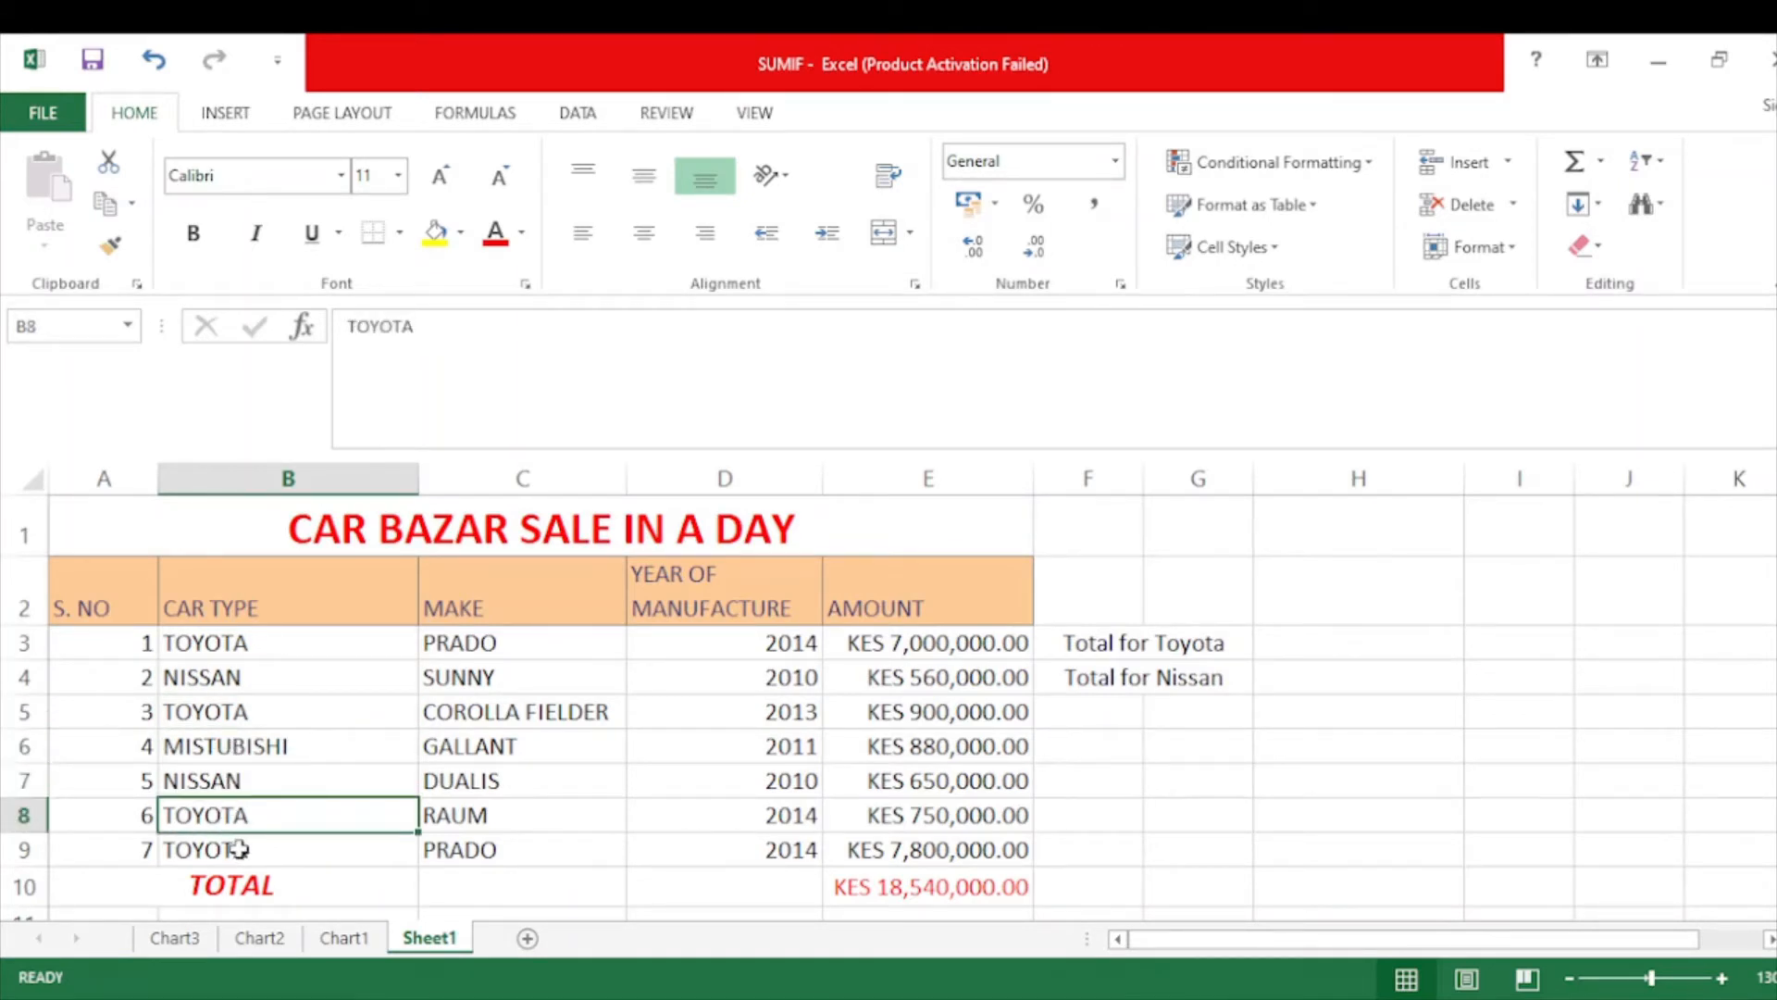
pyautogui.click(238, 850)
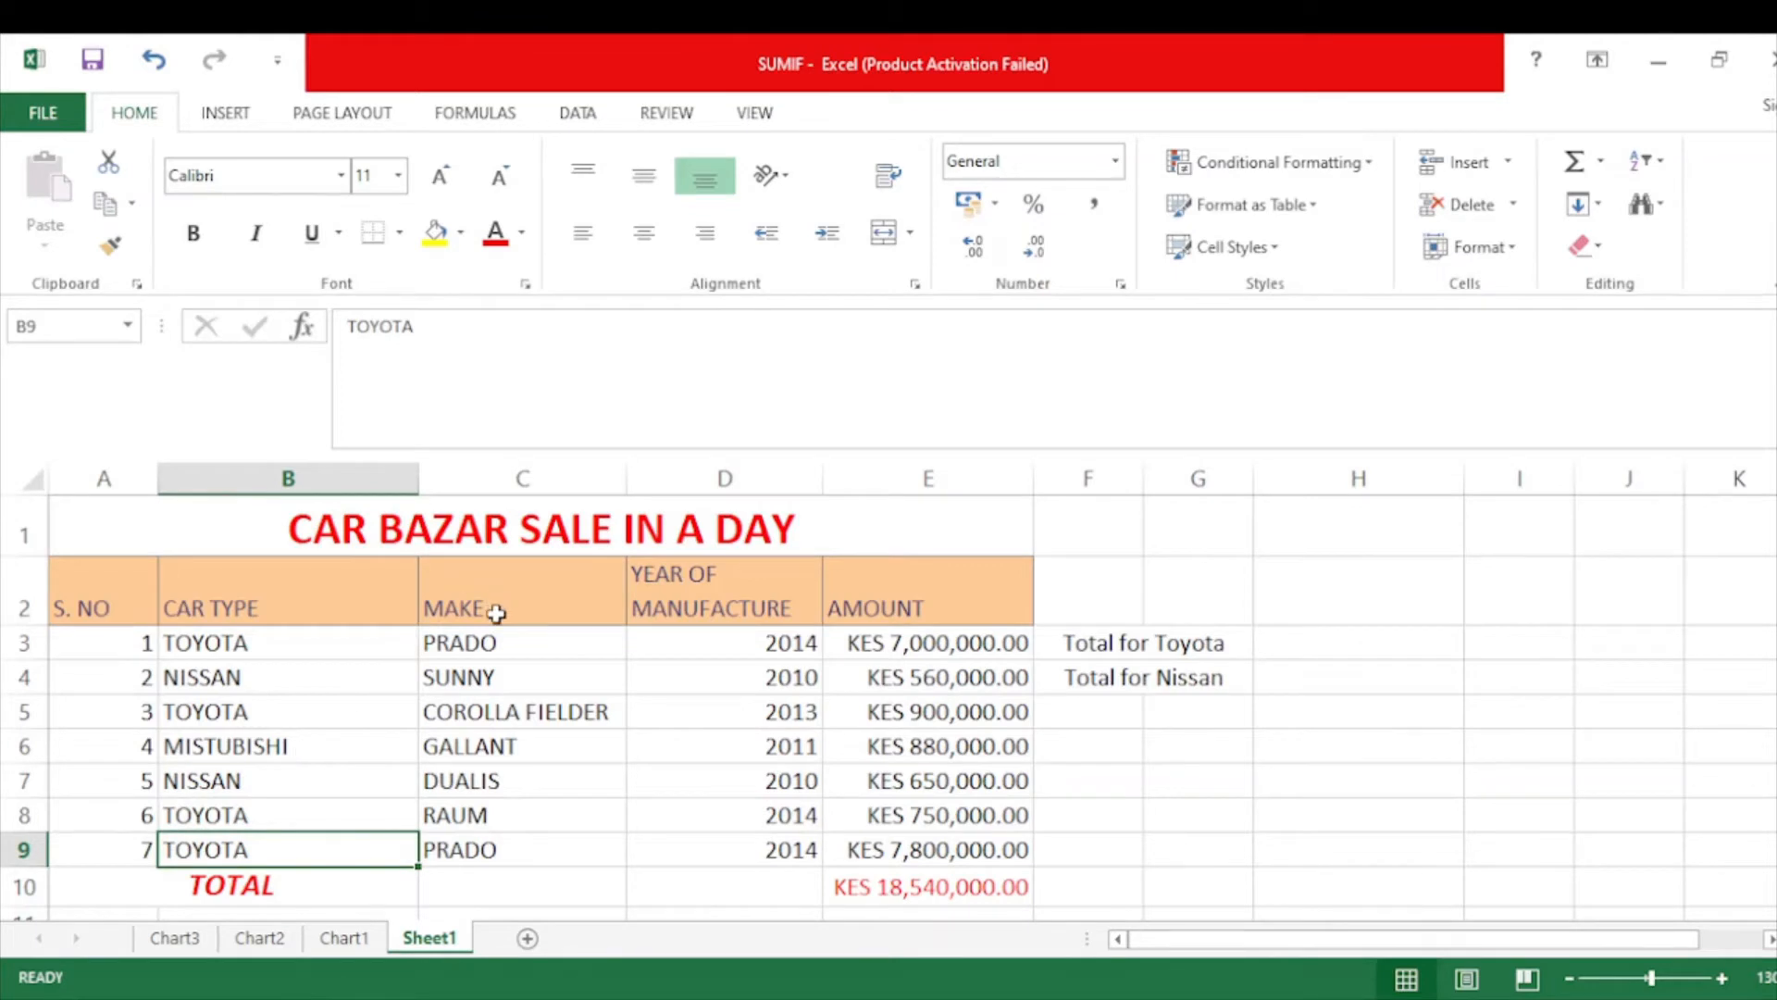
pyautogui.moveTo(480, 642); pyautogui.dragTo(479, 844)
# Review the Toyota sale amounts in rows 3, 5, 8 and 9.
pyautogui.click(1183, 653)
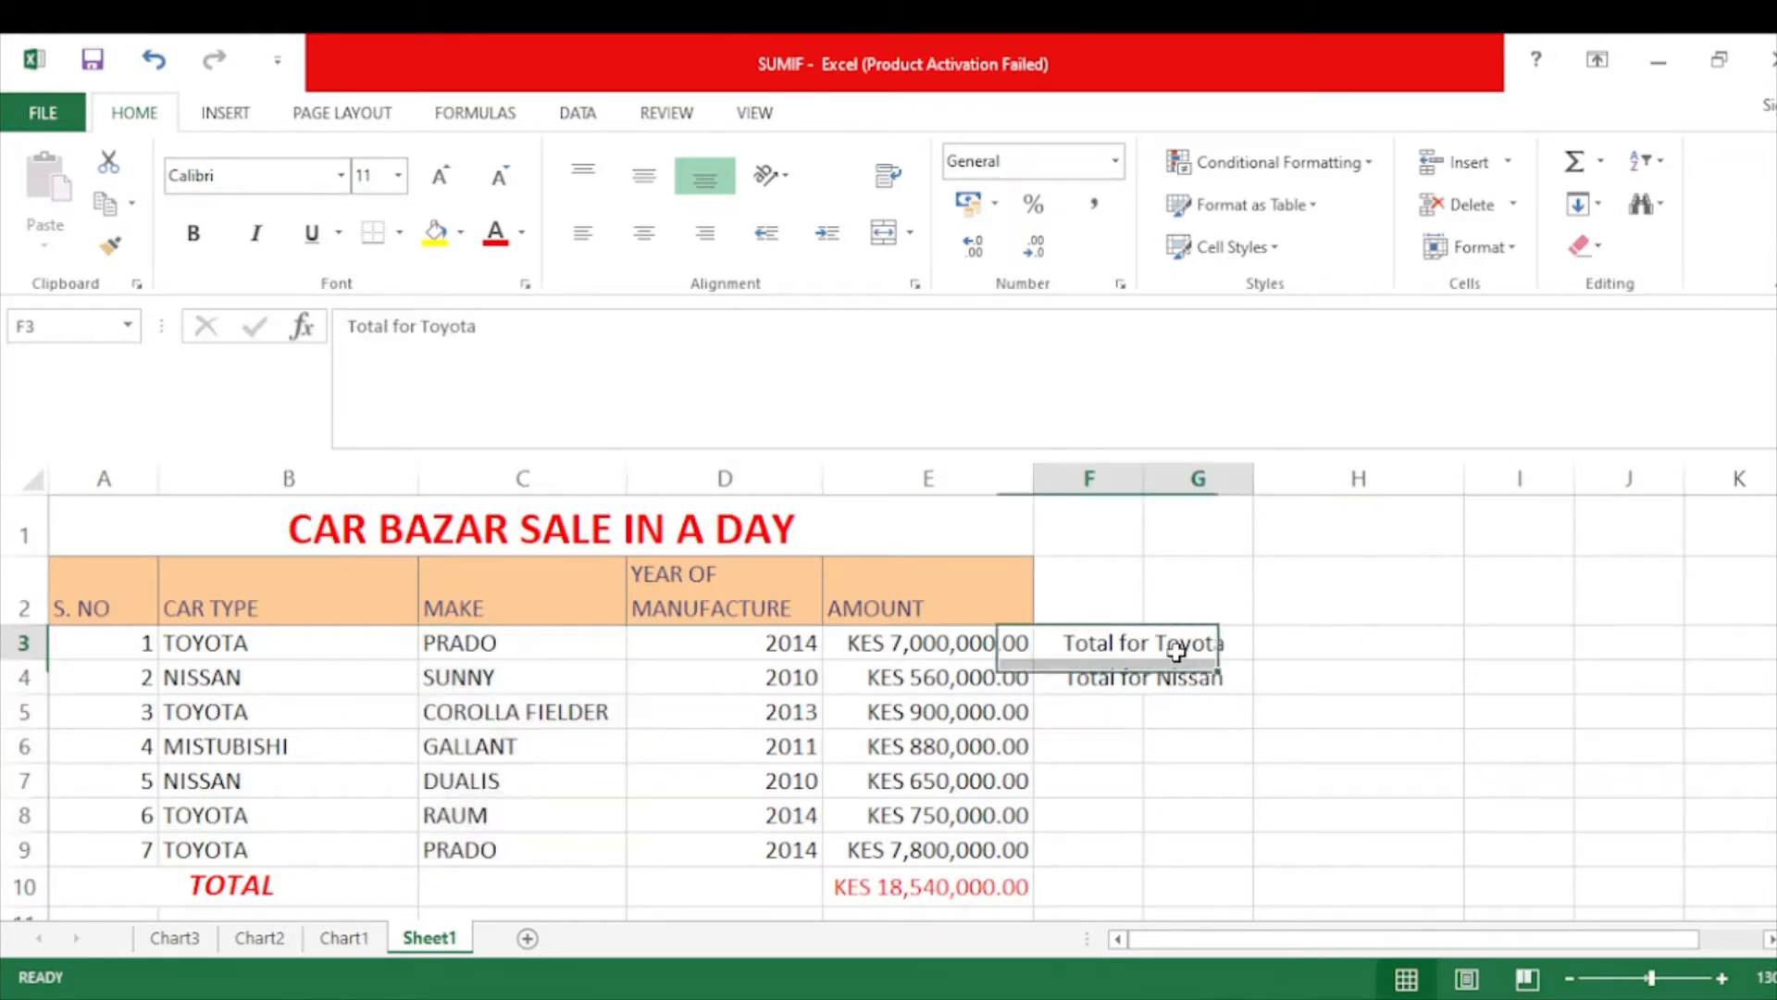
pyautogui.click(1286, 640)
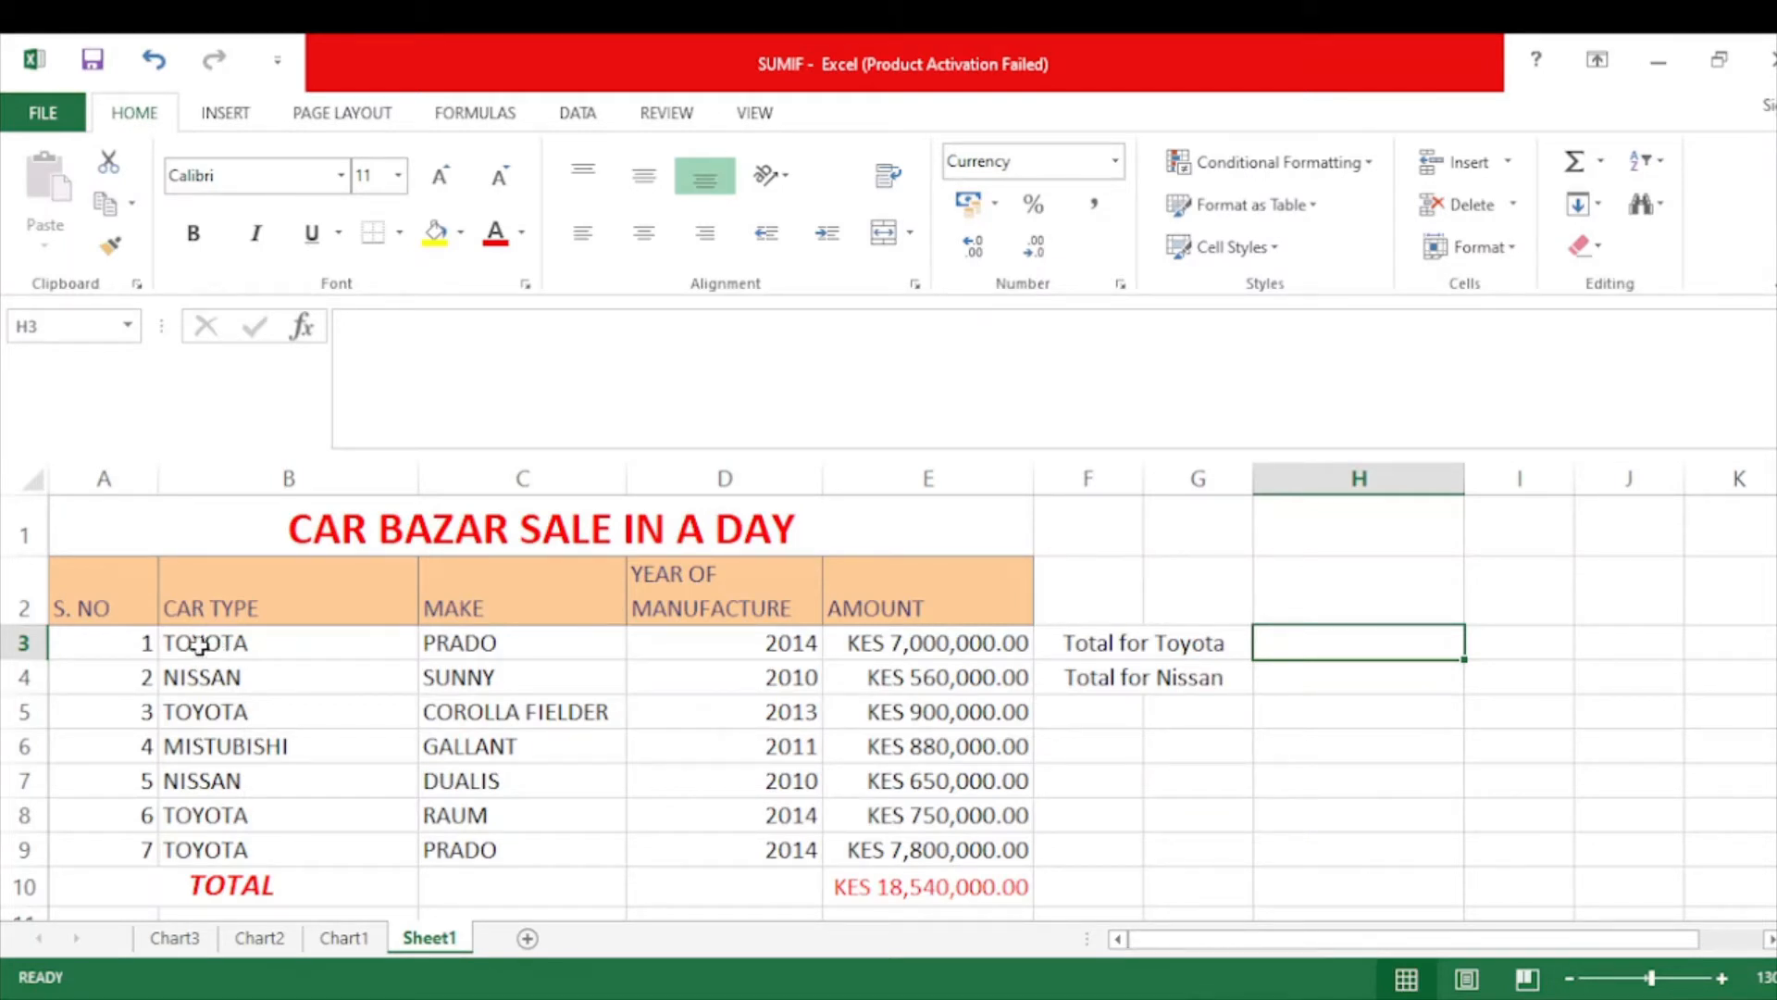
pyautogui.click(1016, 648)
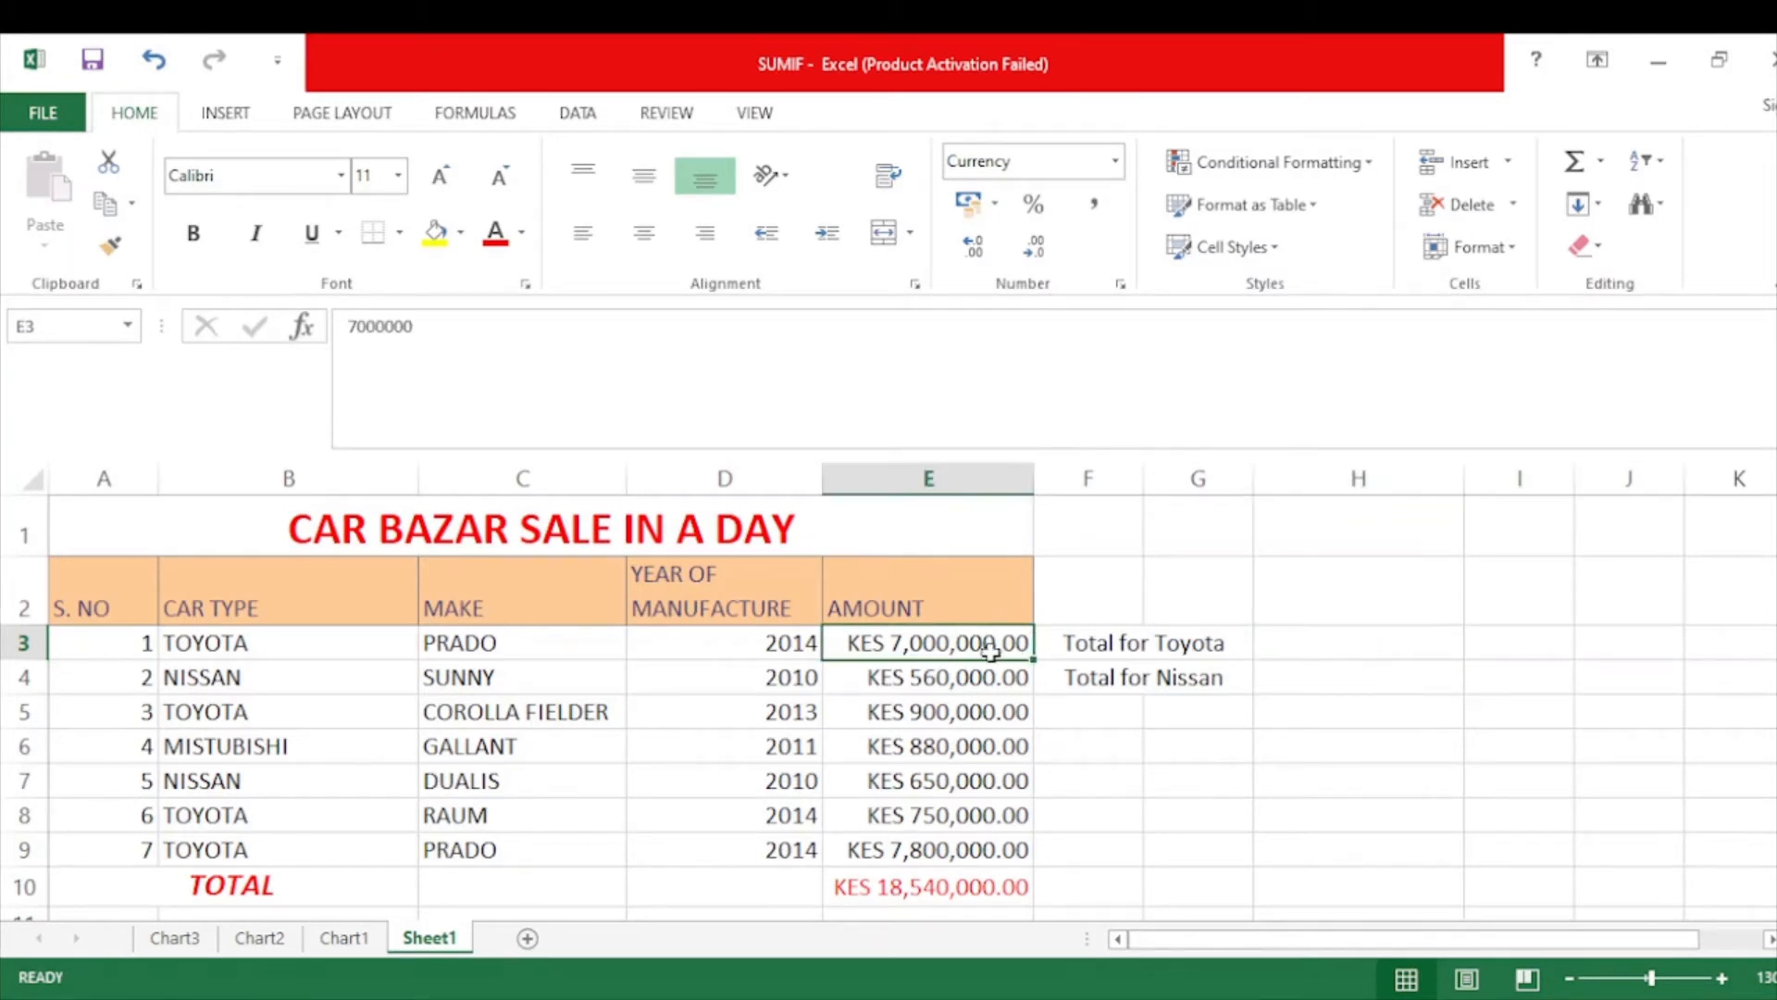
pyautogui.click(900, 724)
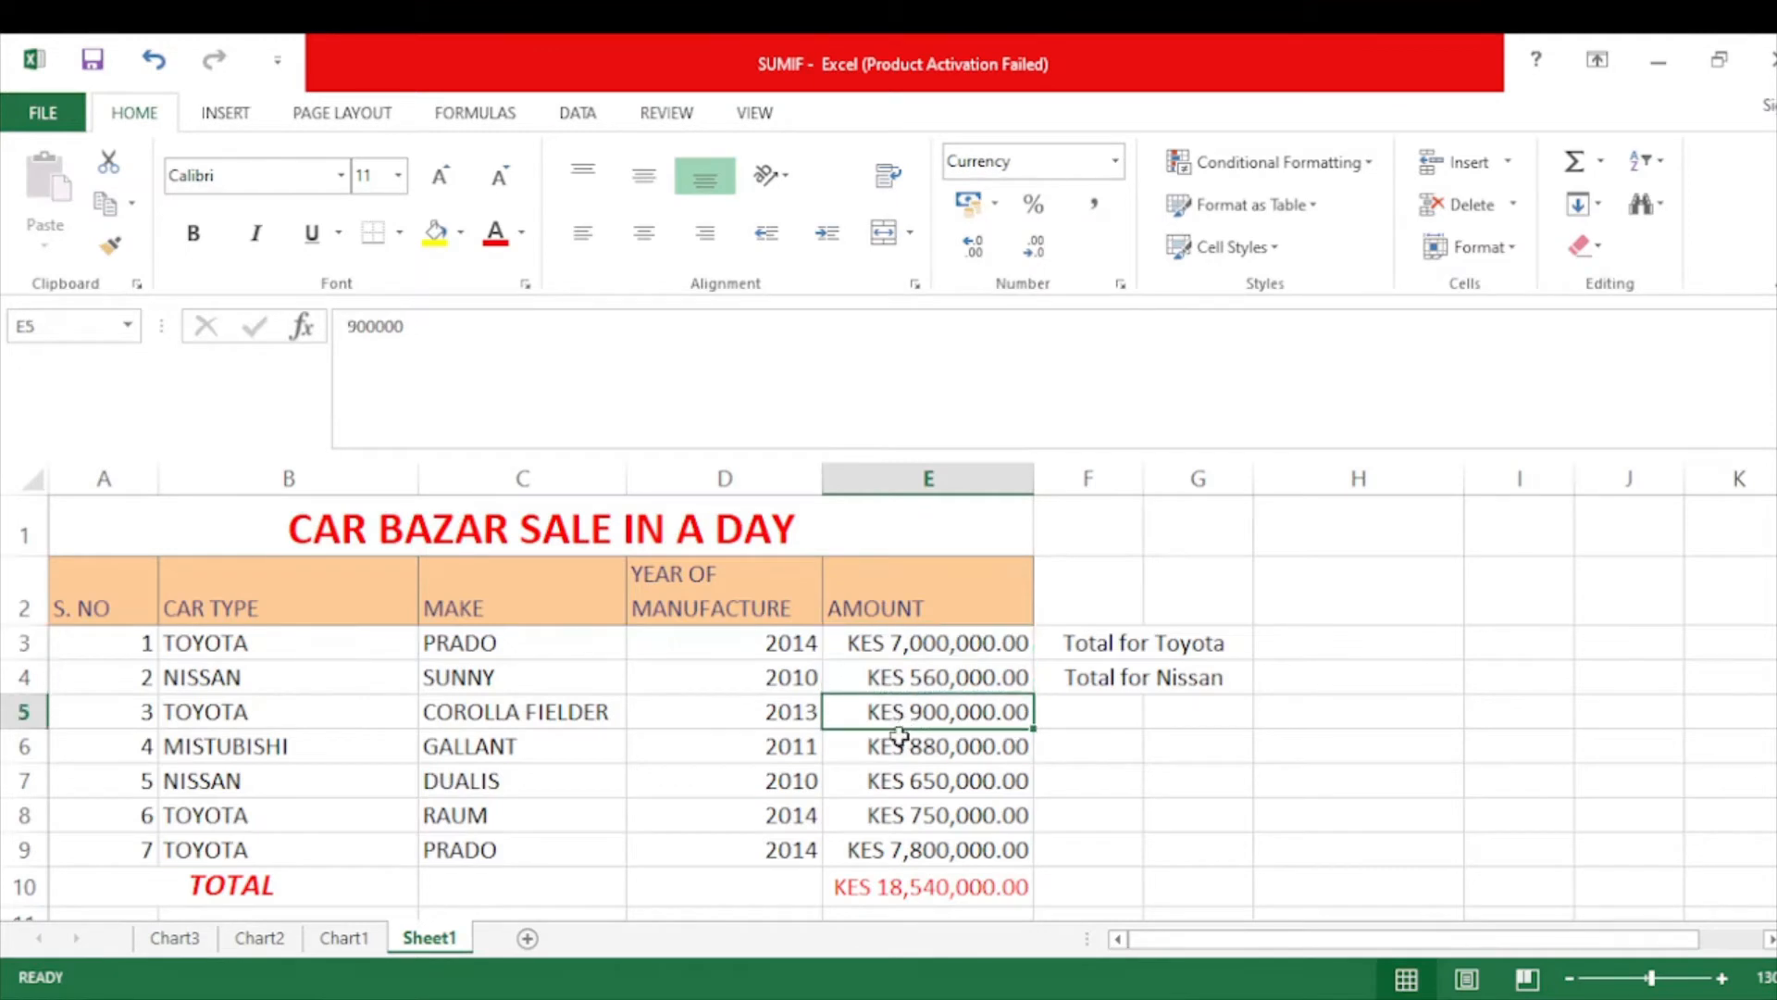
pyautogui.click(905, 818)
pyautogui.moveTo(904, 818); pyautogui.dragTo(904, 847)
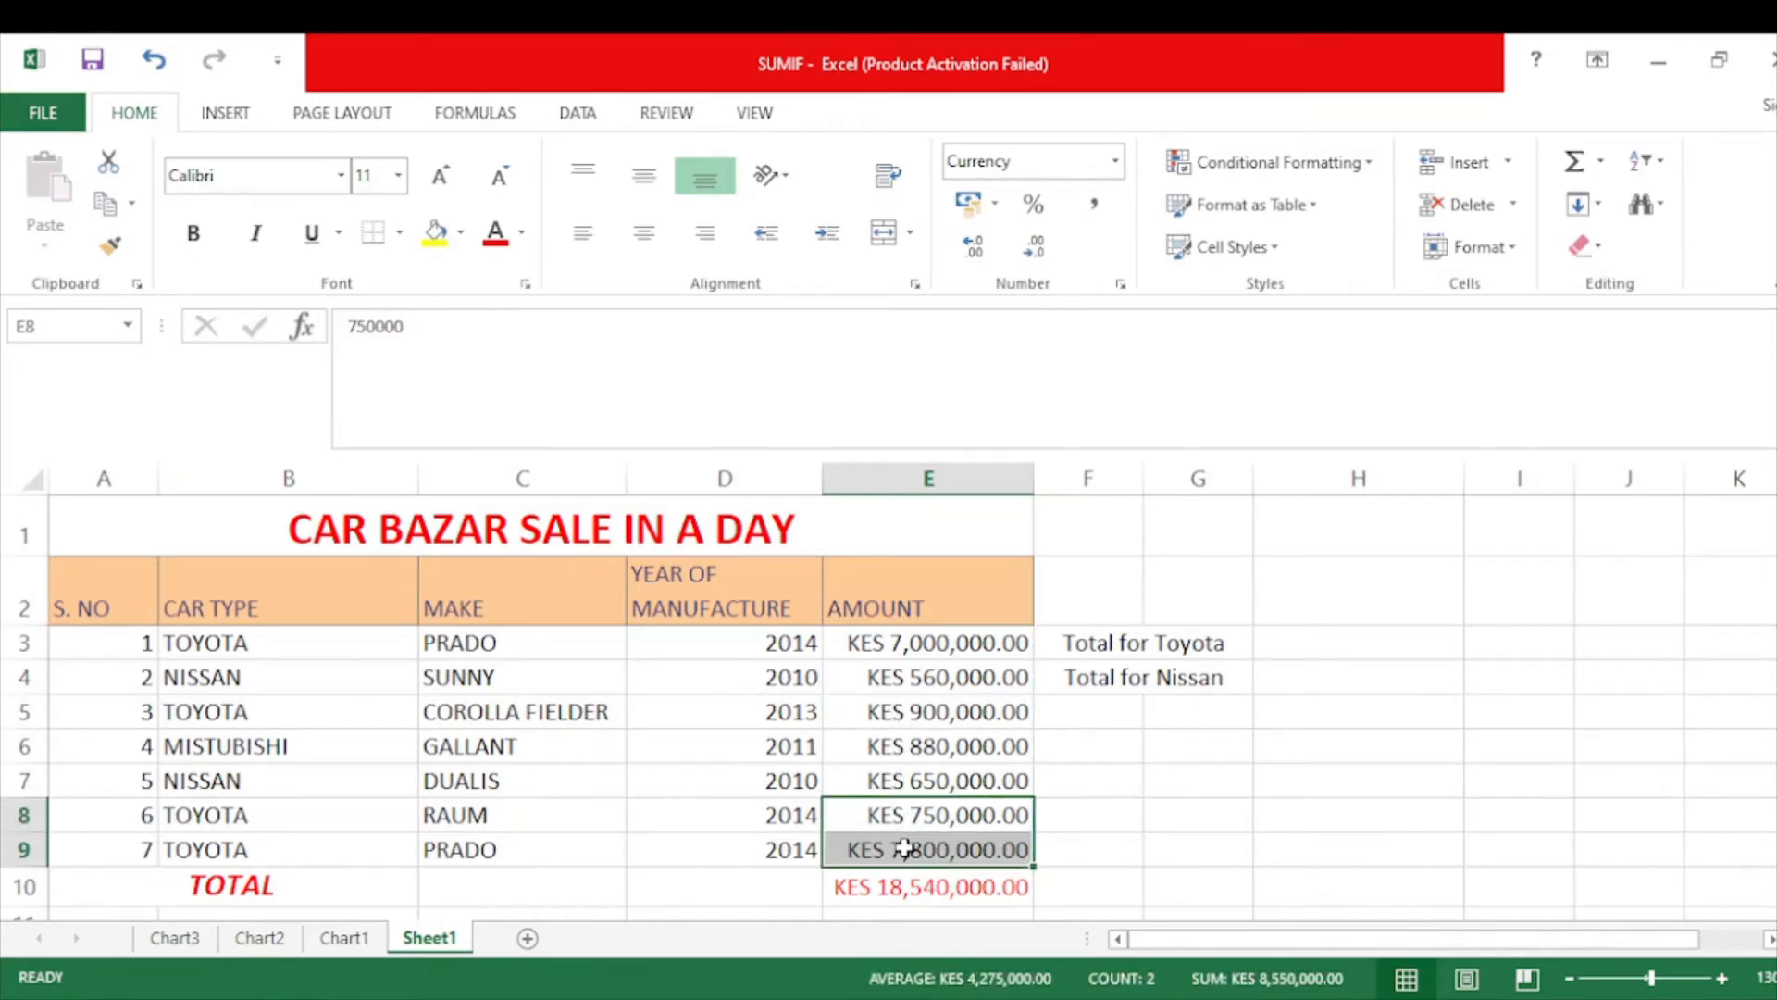
pyautogui.click(944, 805)
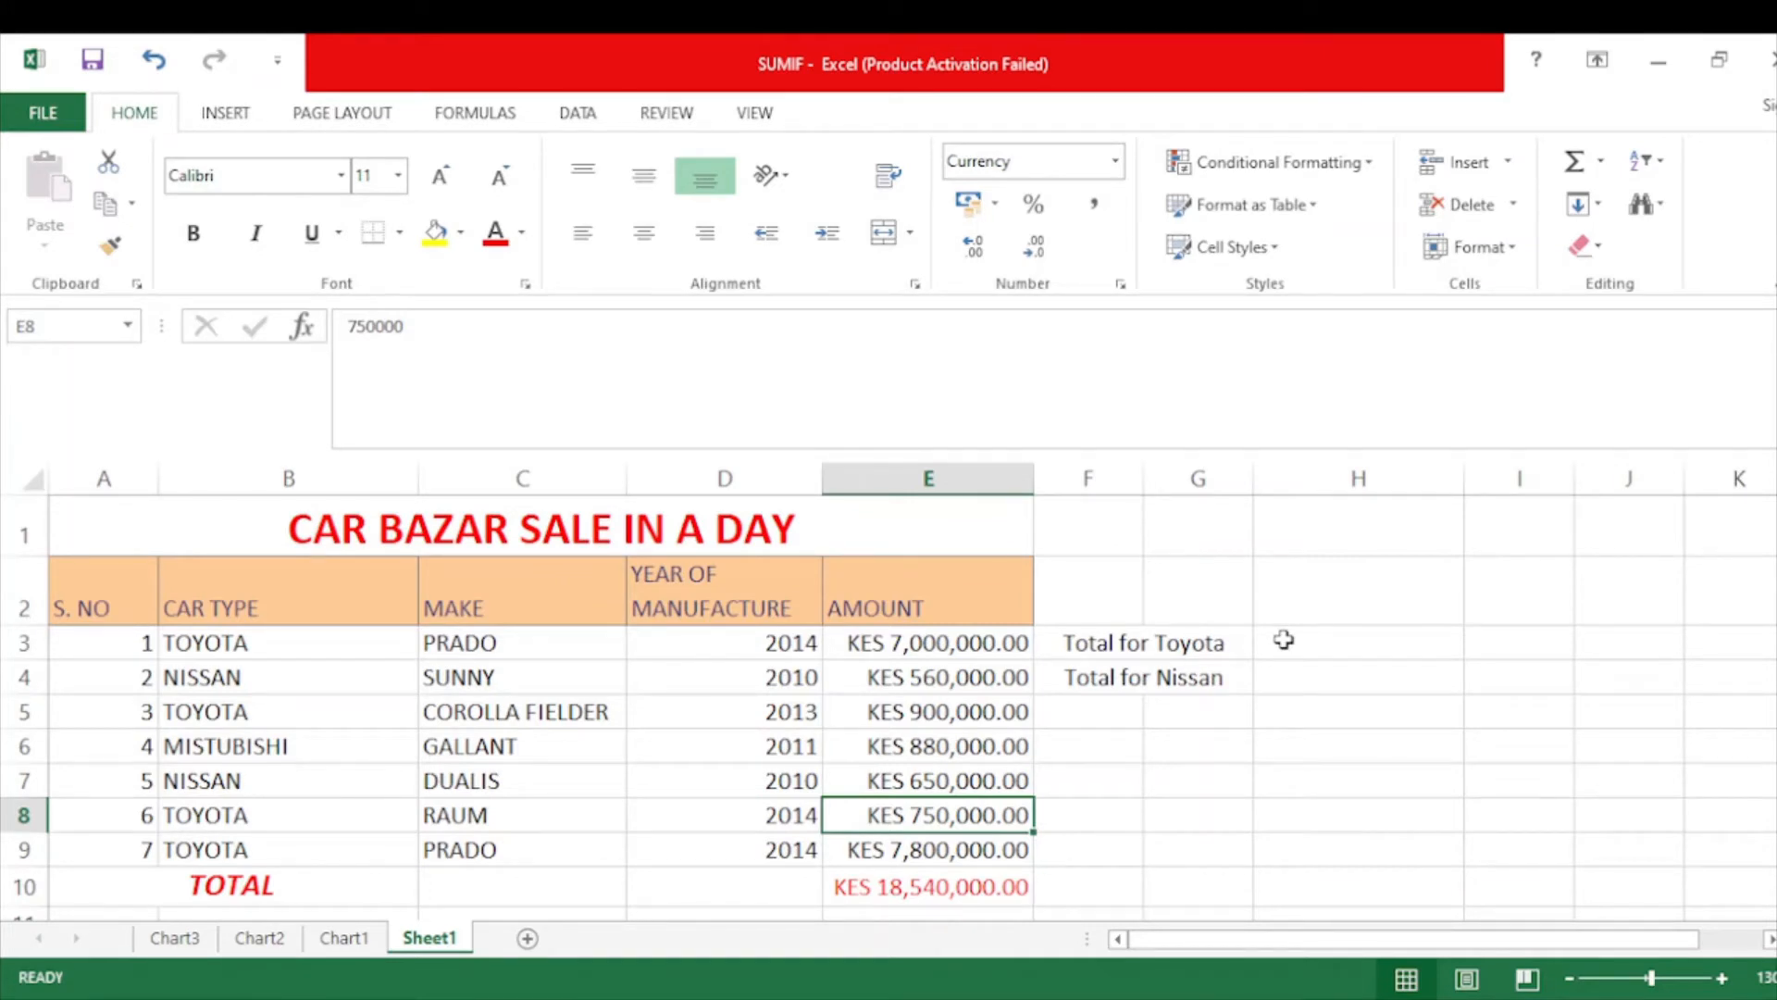
# Colour the Total for Toyota label in F3 red, ready to fill H3.
pyautogui.click(1162, 639)
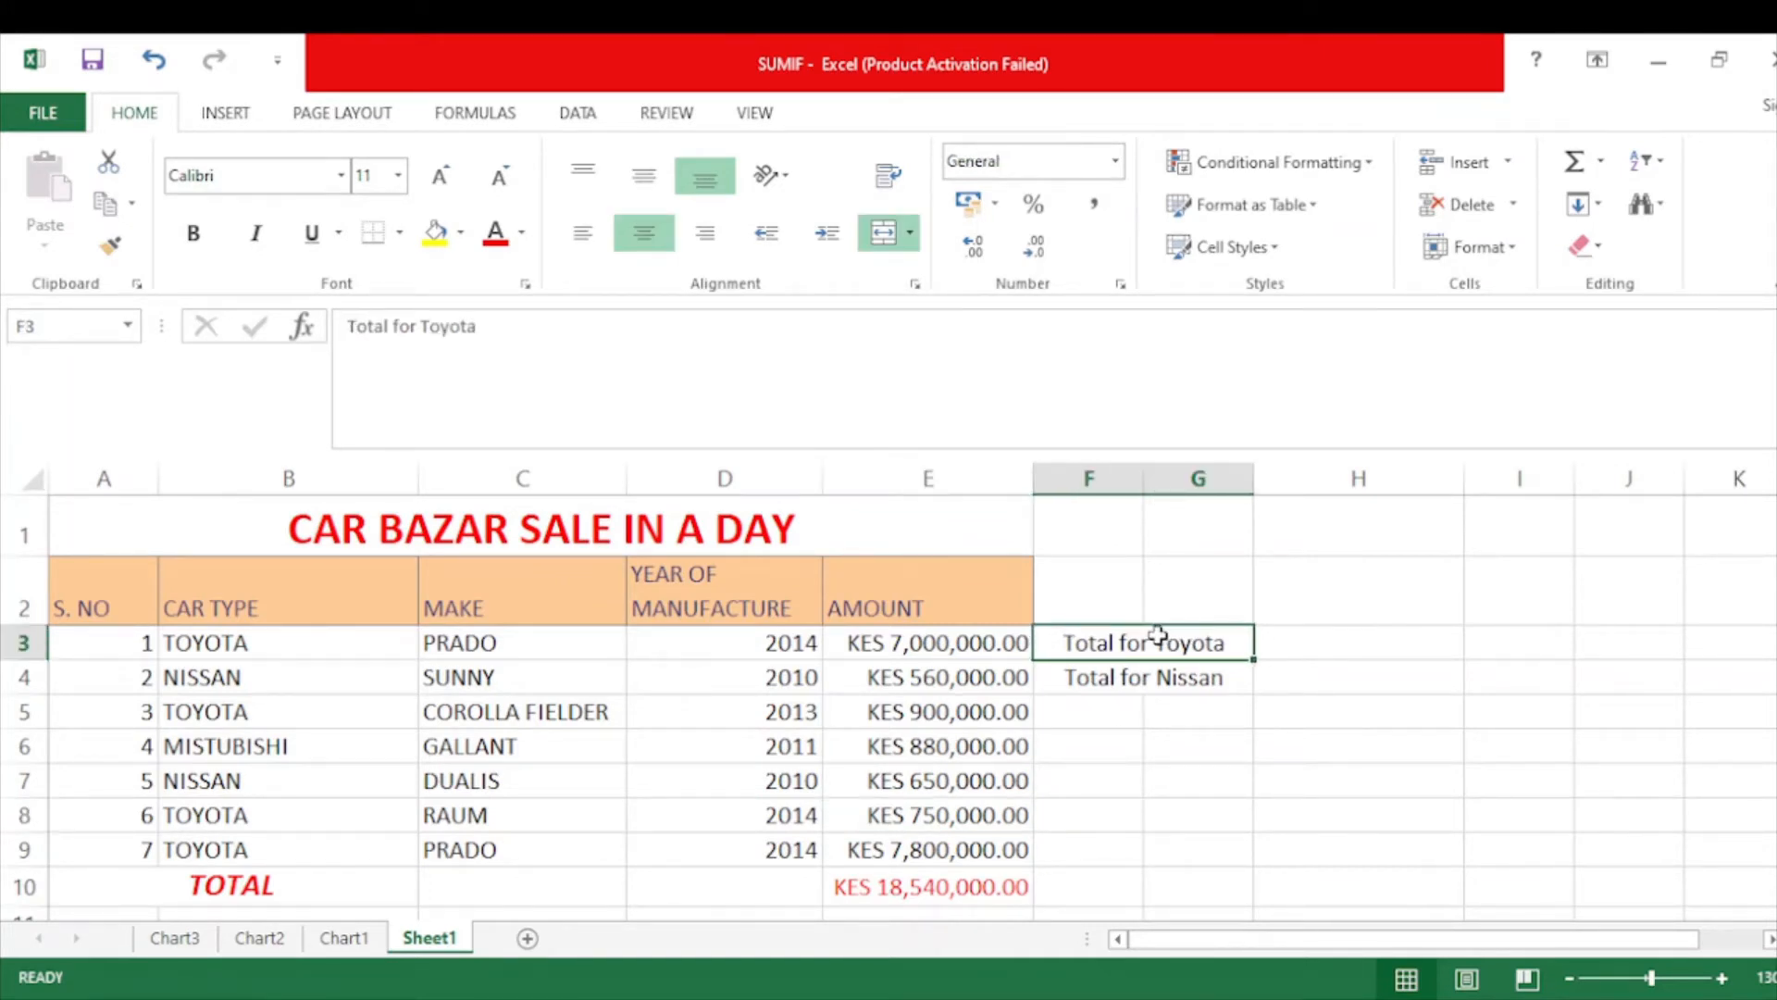
pyautogui.click(495, 233)
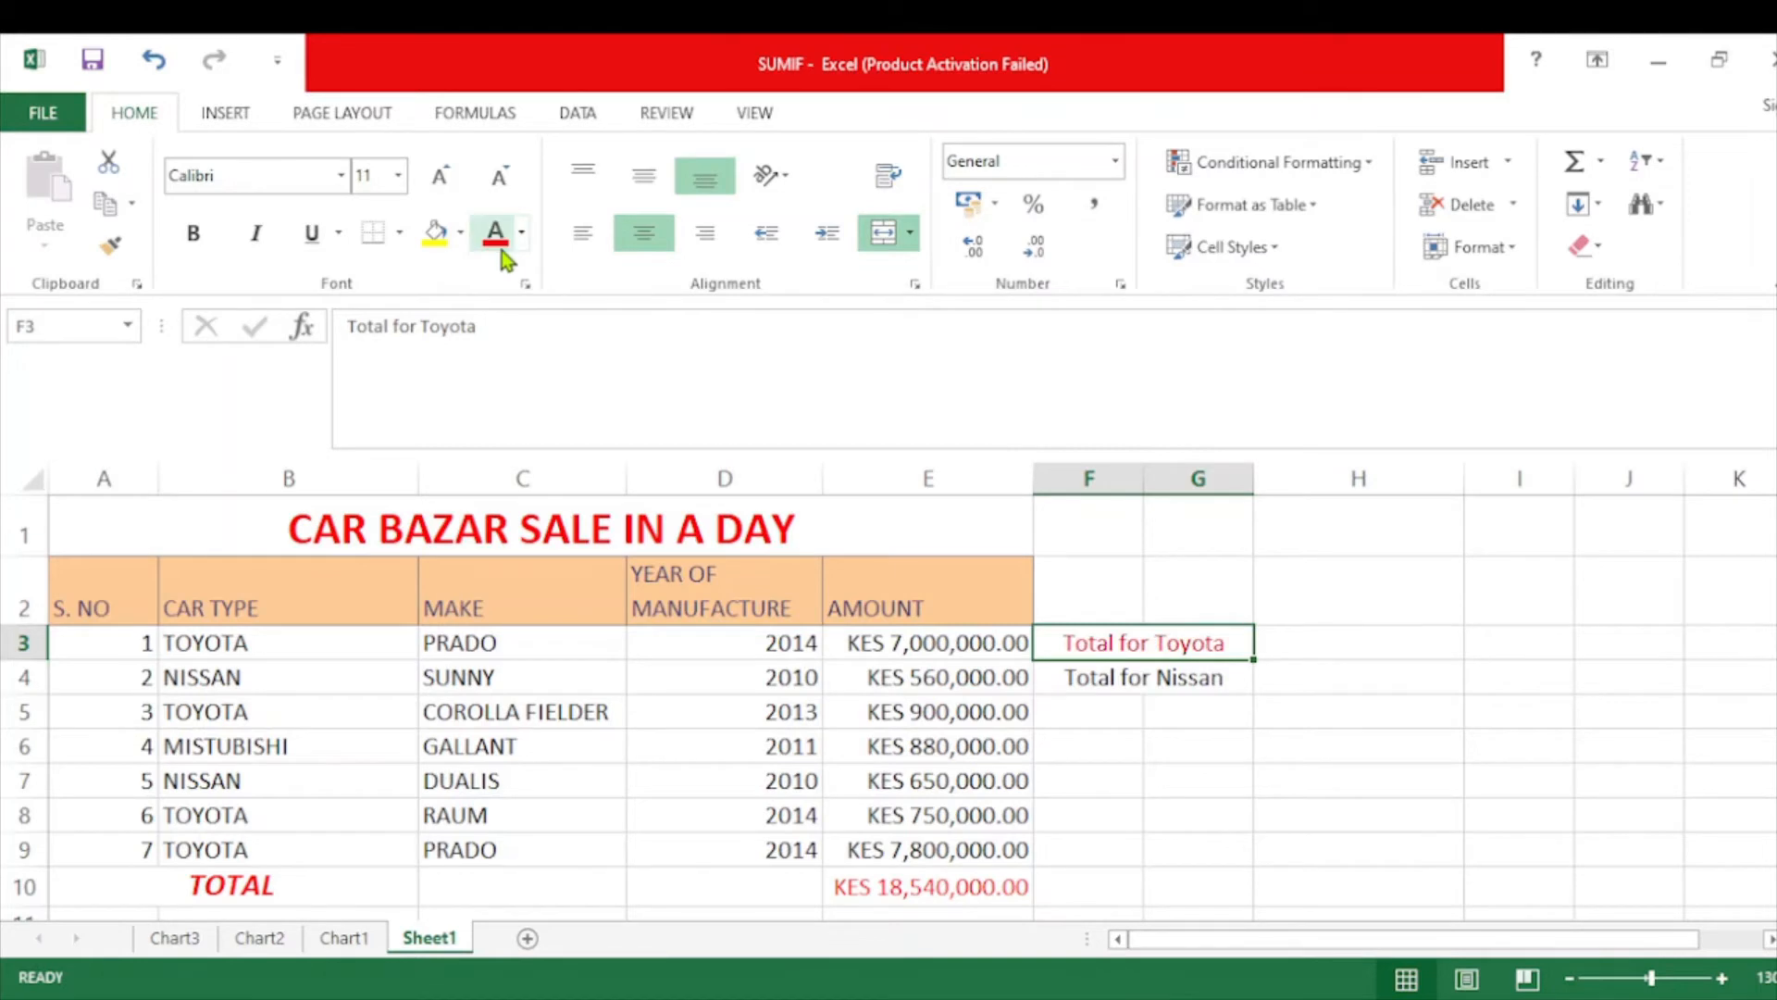
pyautogui.click(1295, 643)
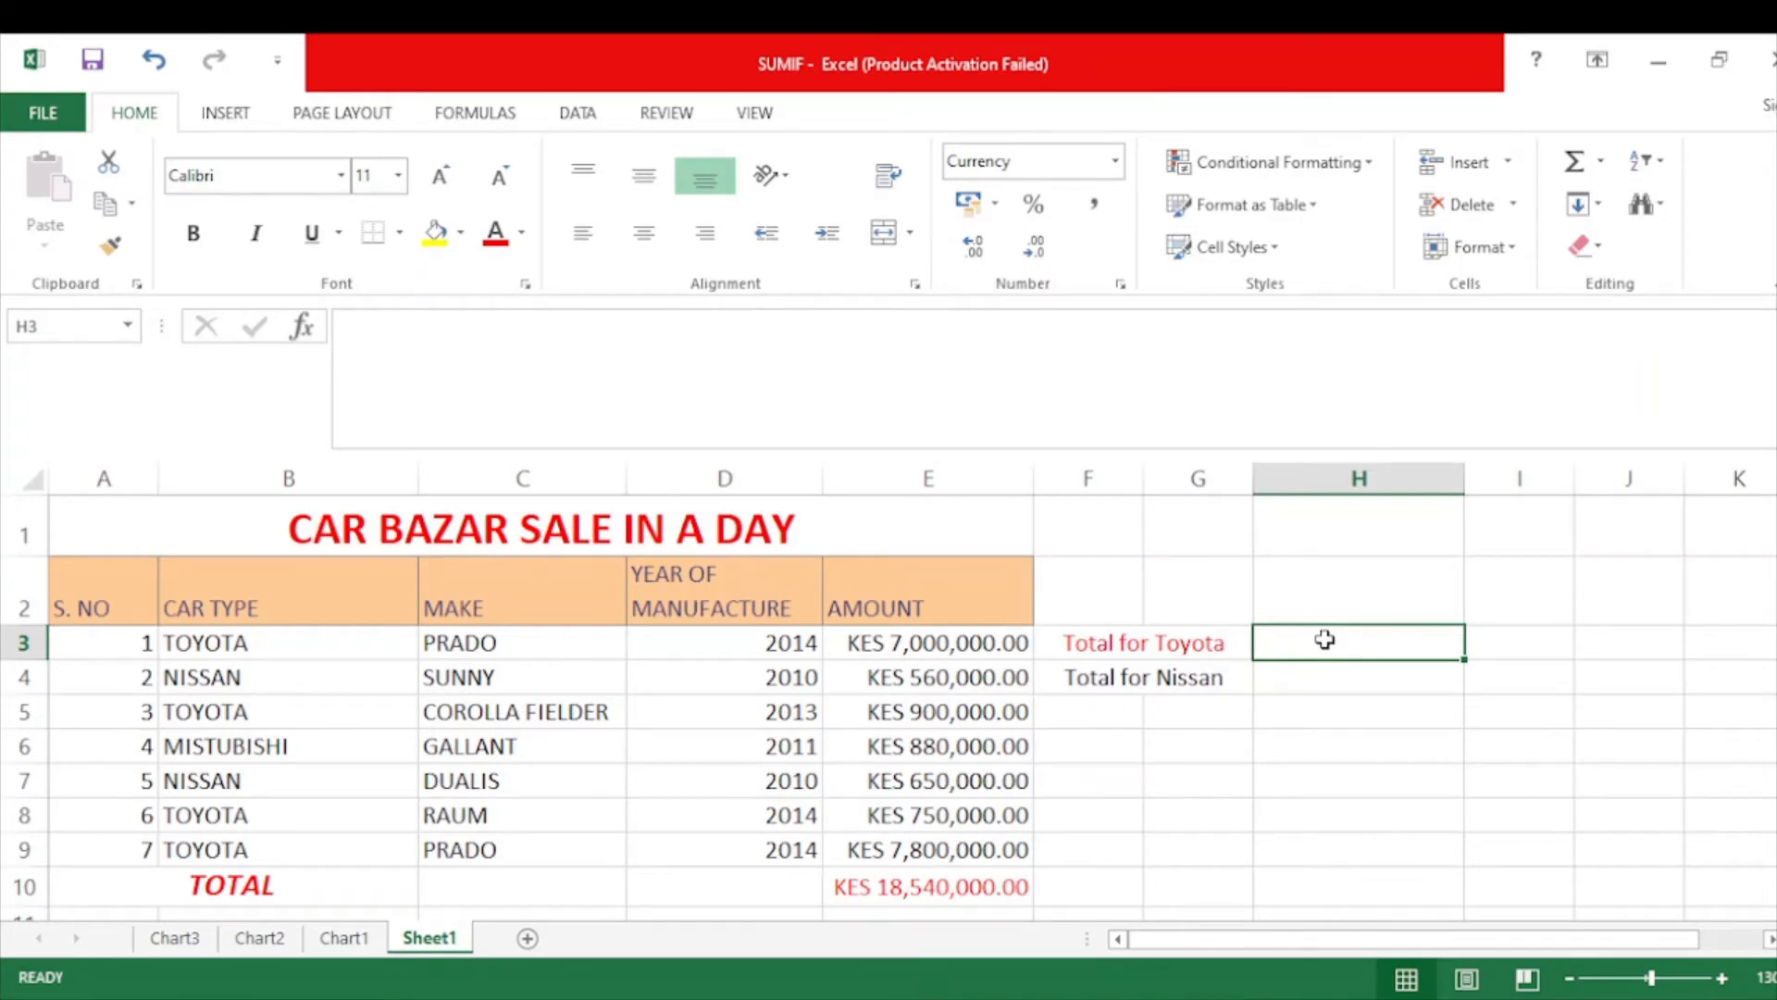
# Enter =SUMIF(B3:B9,"TOYOTA",E3:E9) in H3, giving KAF 16,450,000.00.
pyautogui.write('=')
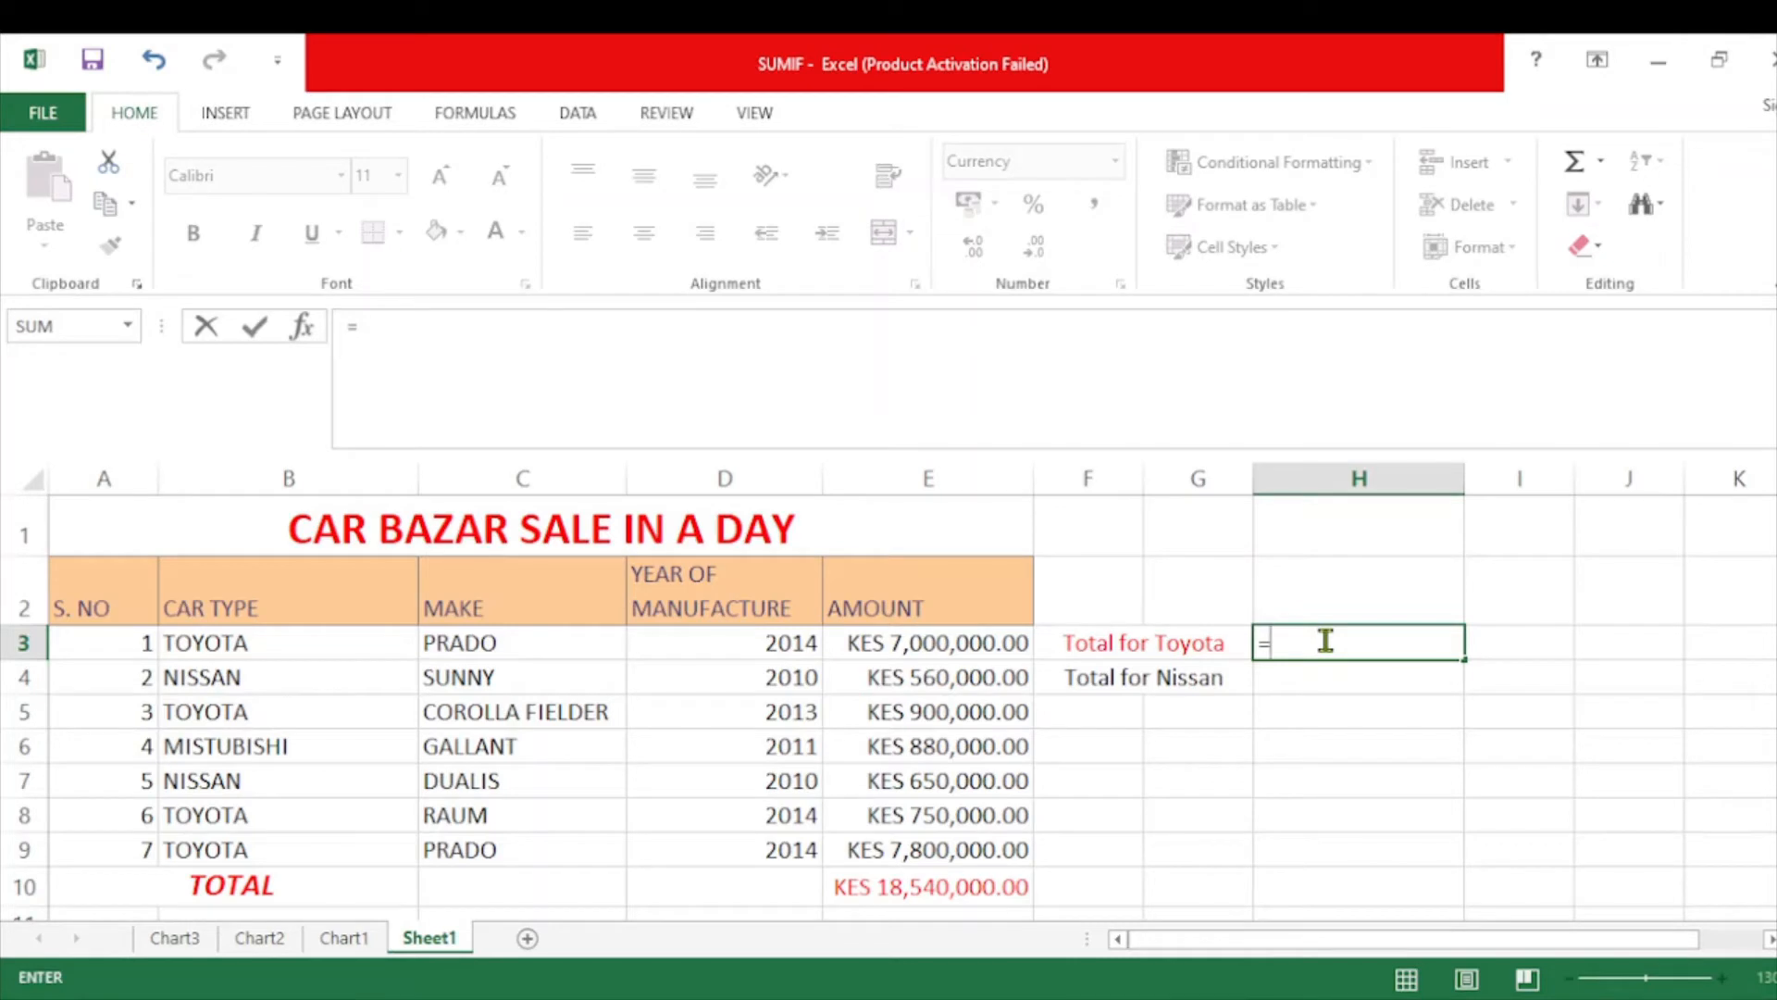
pyautogui.write('SUMIF(')
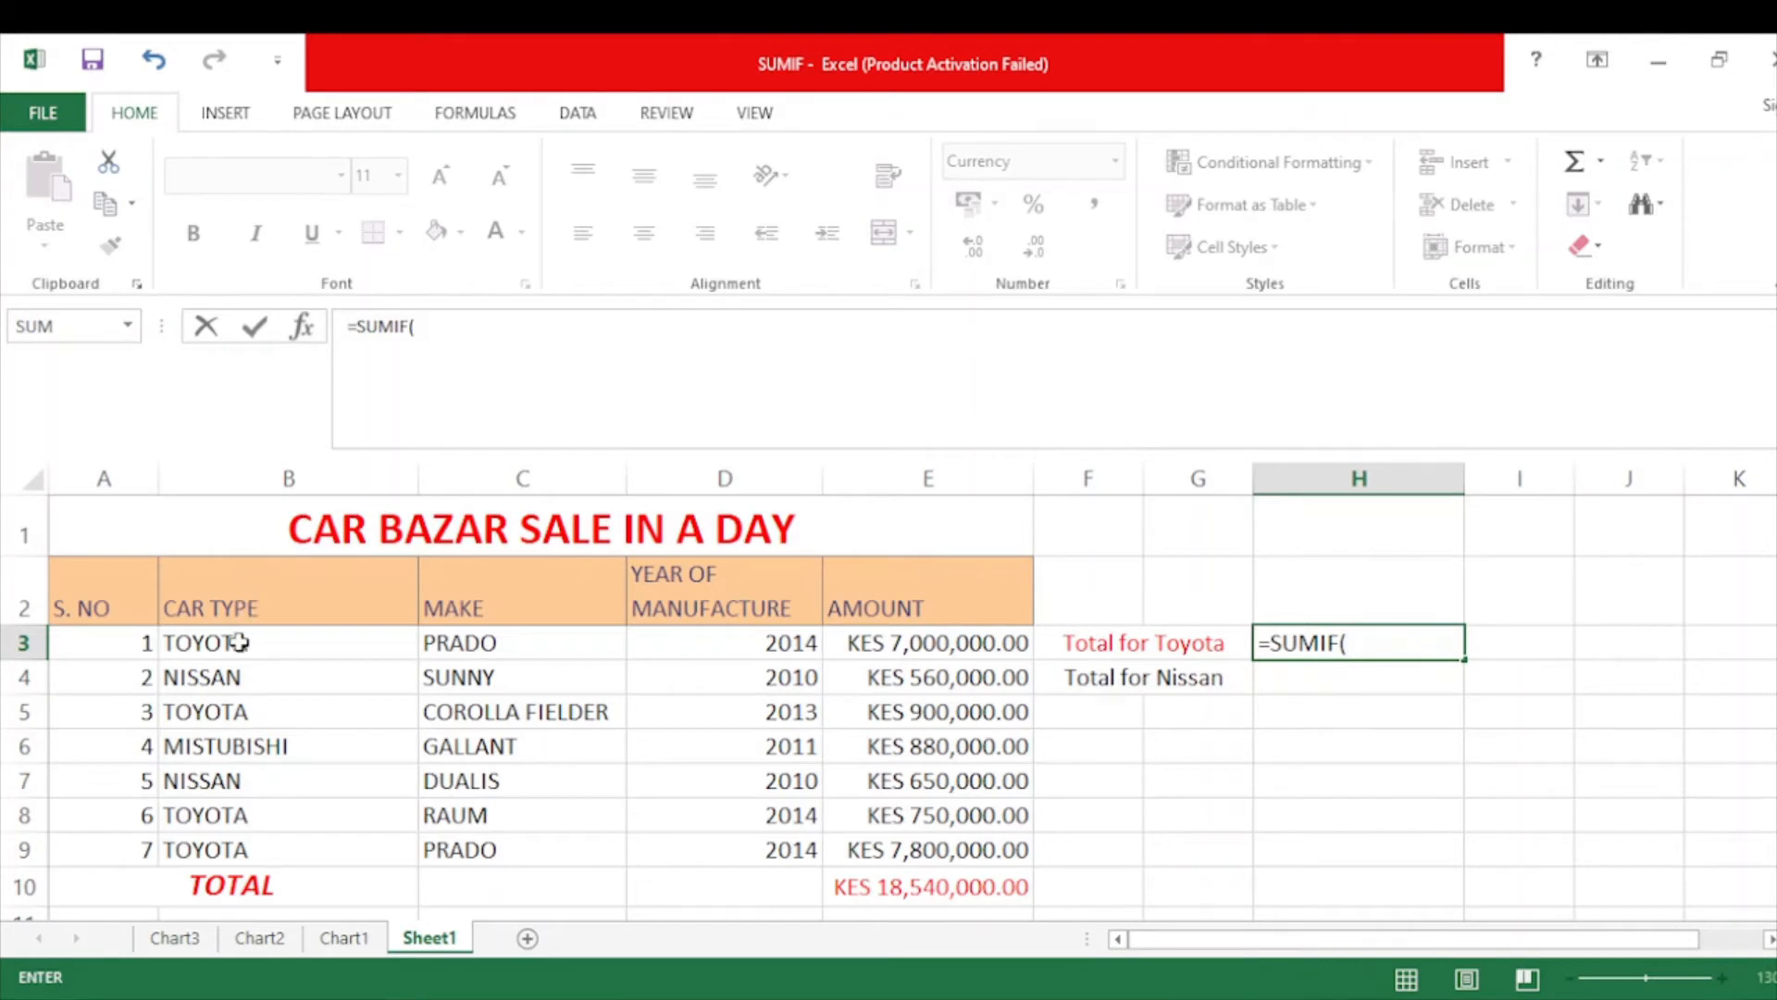
pyautogui.moveTo(239, 641); pyautogui.dragTo(230, 845)
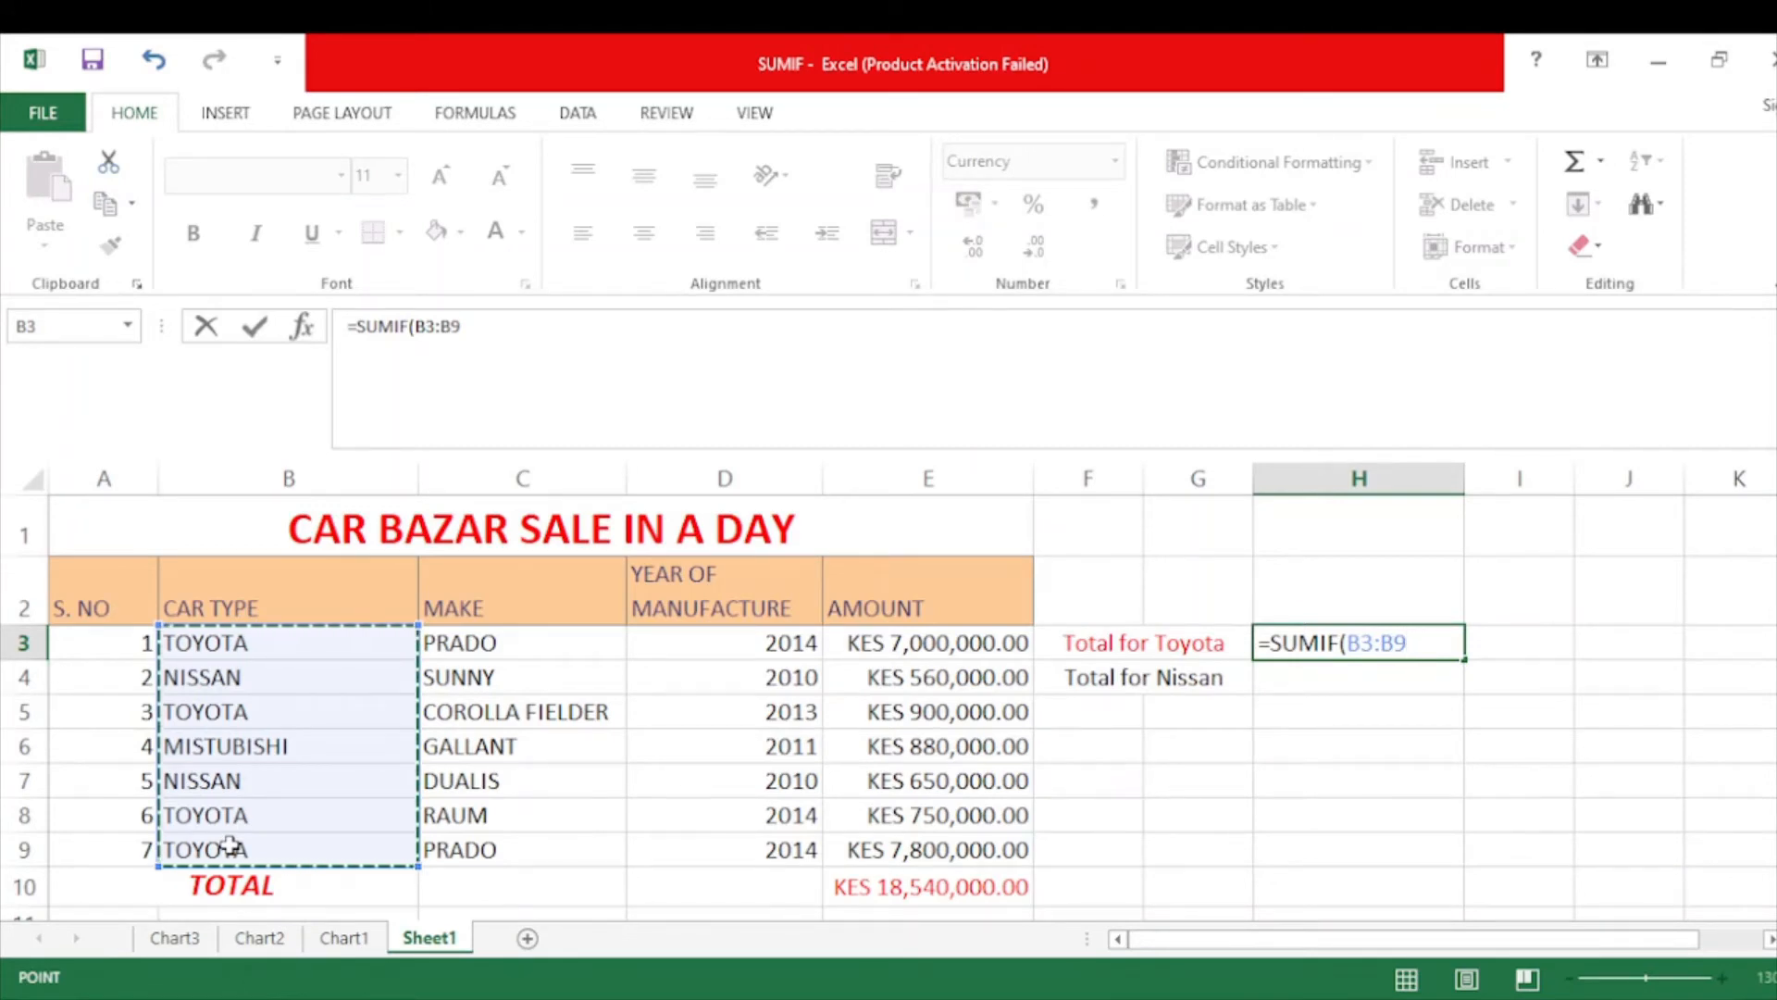
pyautogui.write(',')
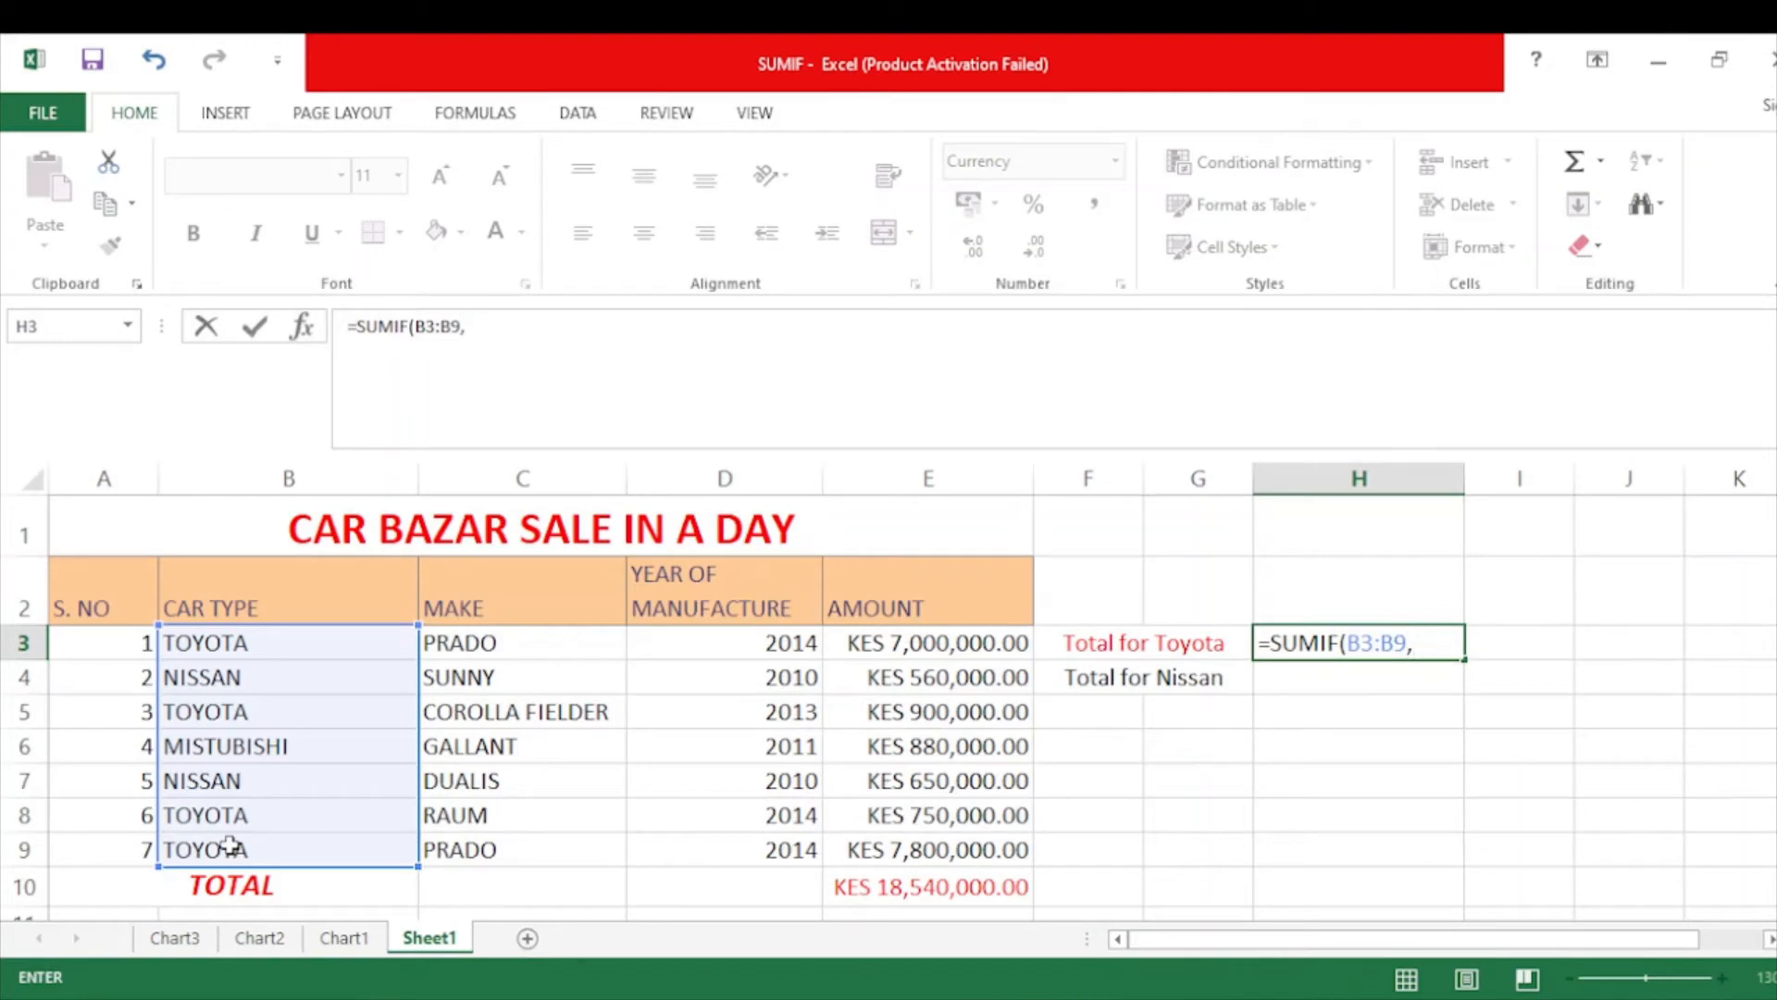
pyautogui.write('""')
pyautogui.click(1424, 641)
pyautogui.write('TO')
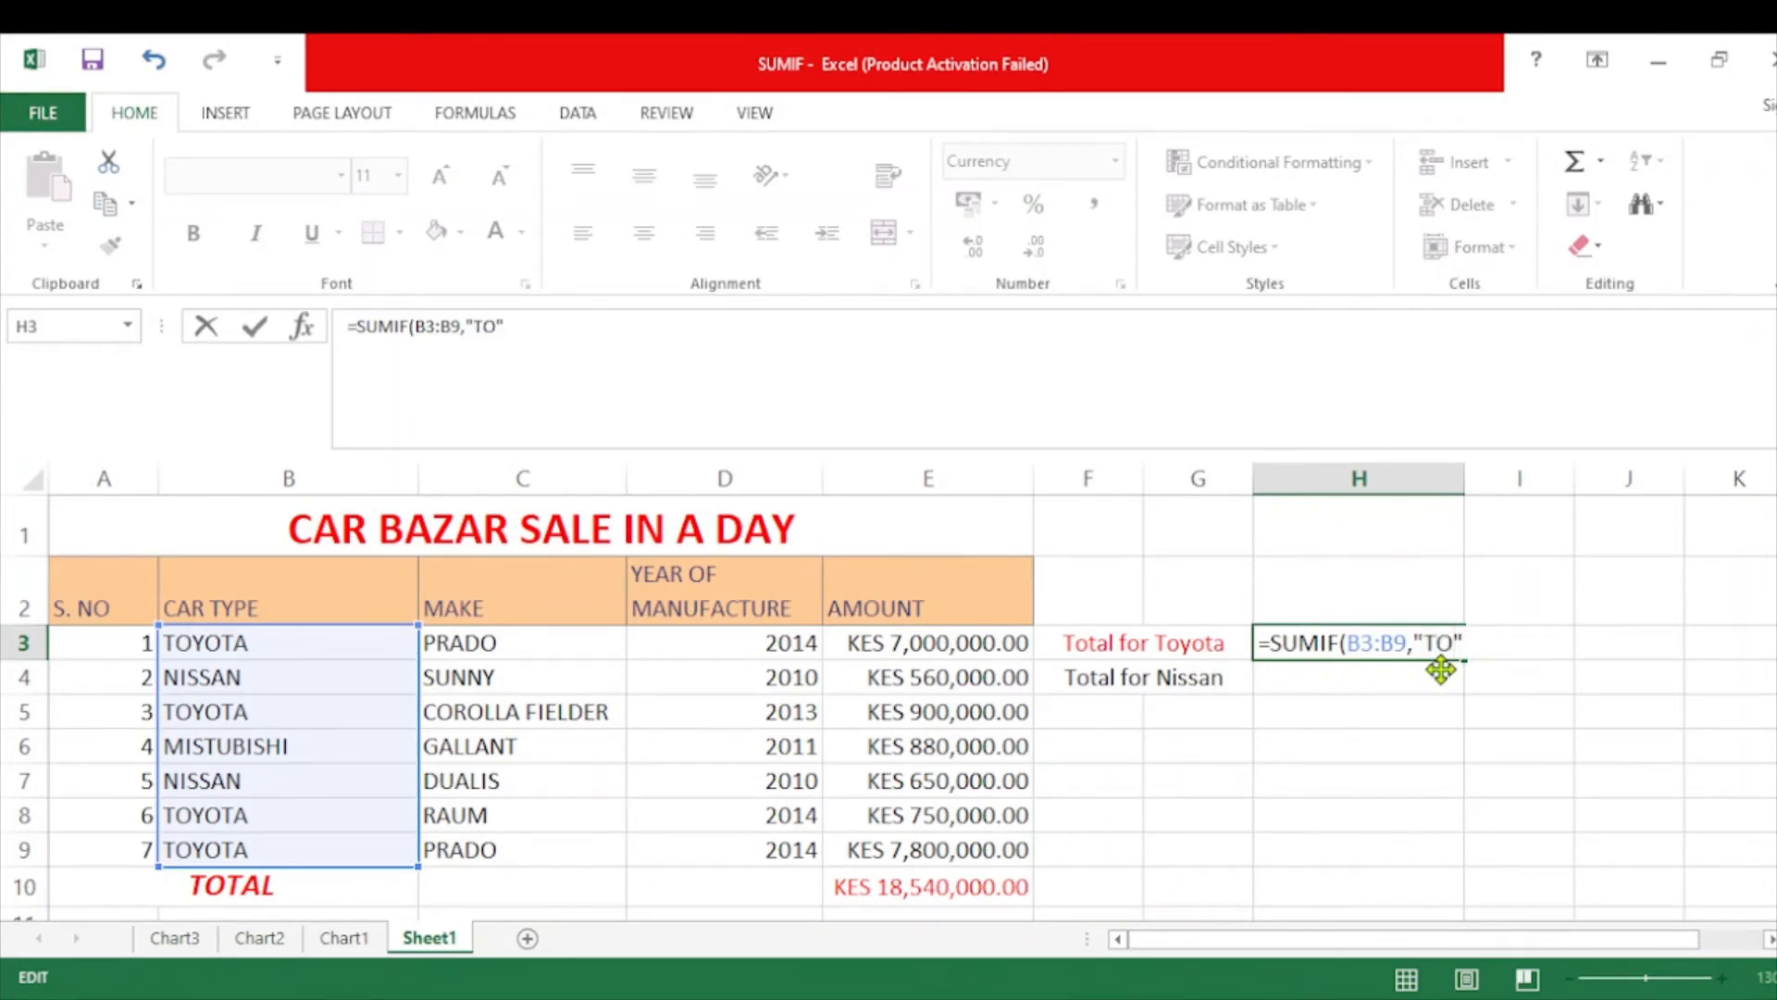
pyautogui.write('YOTA"')
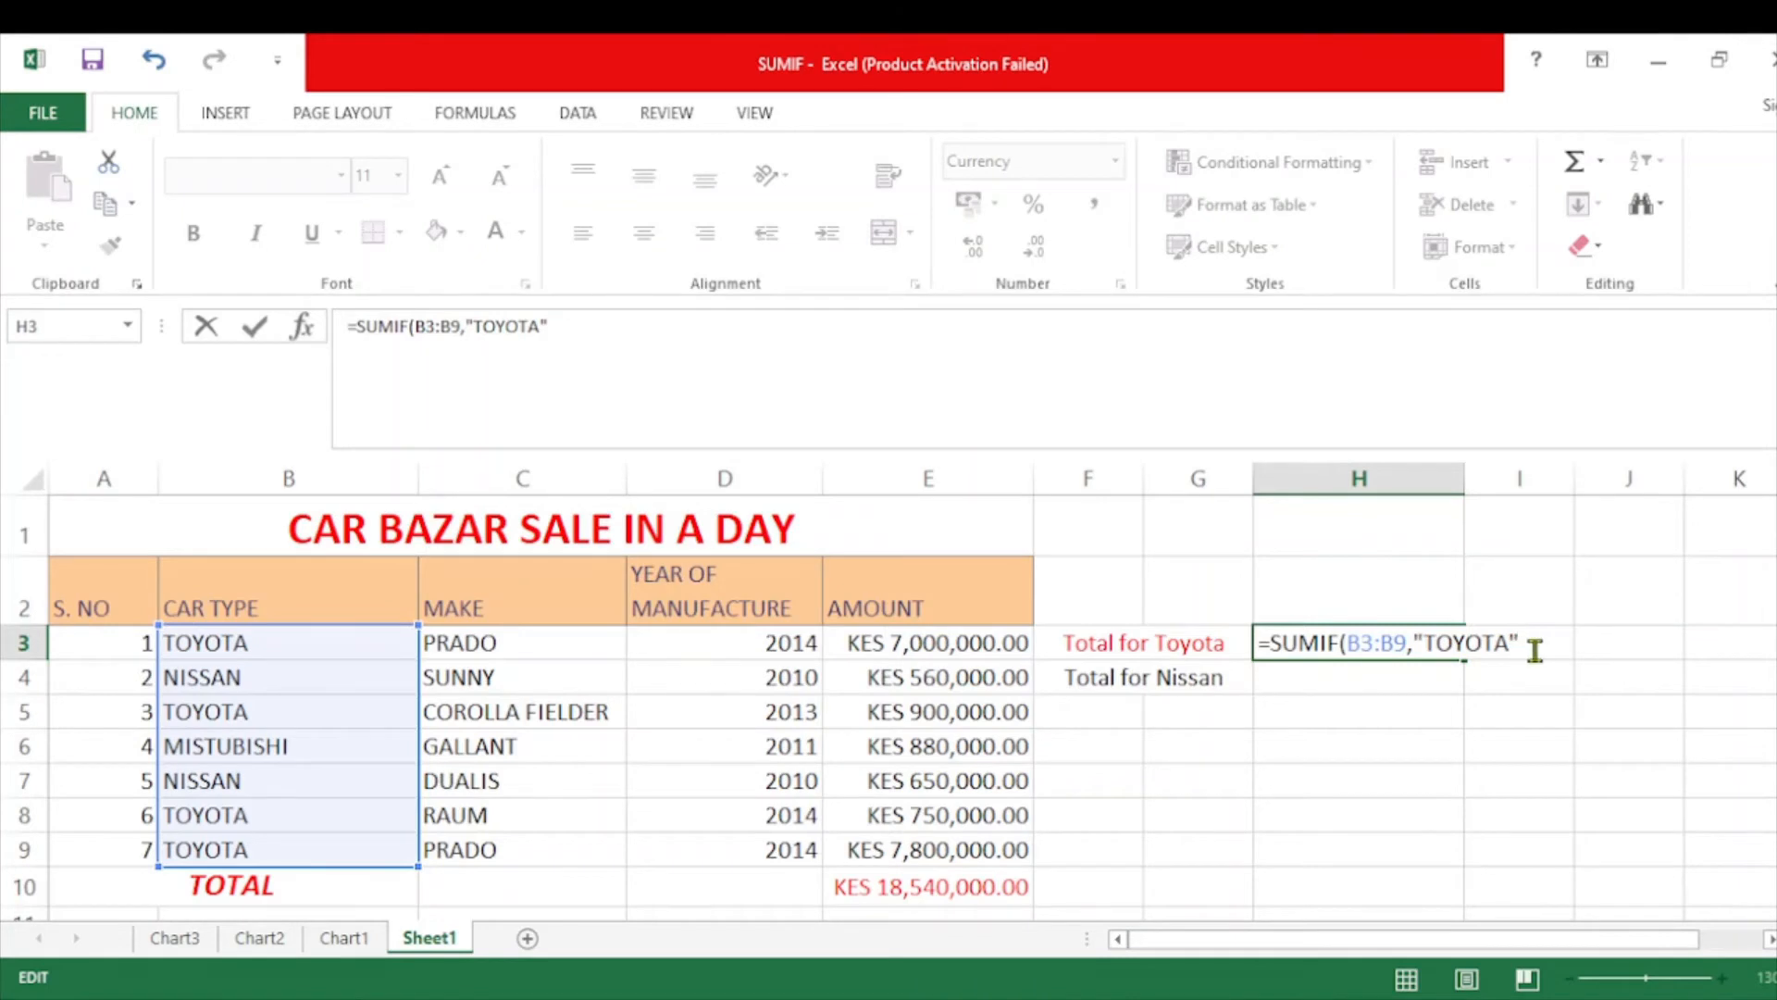
pyautogui.write(',')
pyautogui.moveTo(914, 633); pyautogui.dragTo(903, 844)
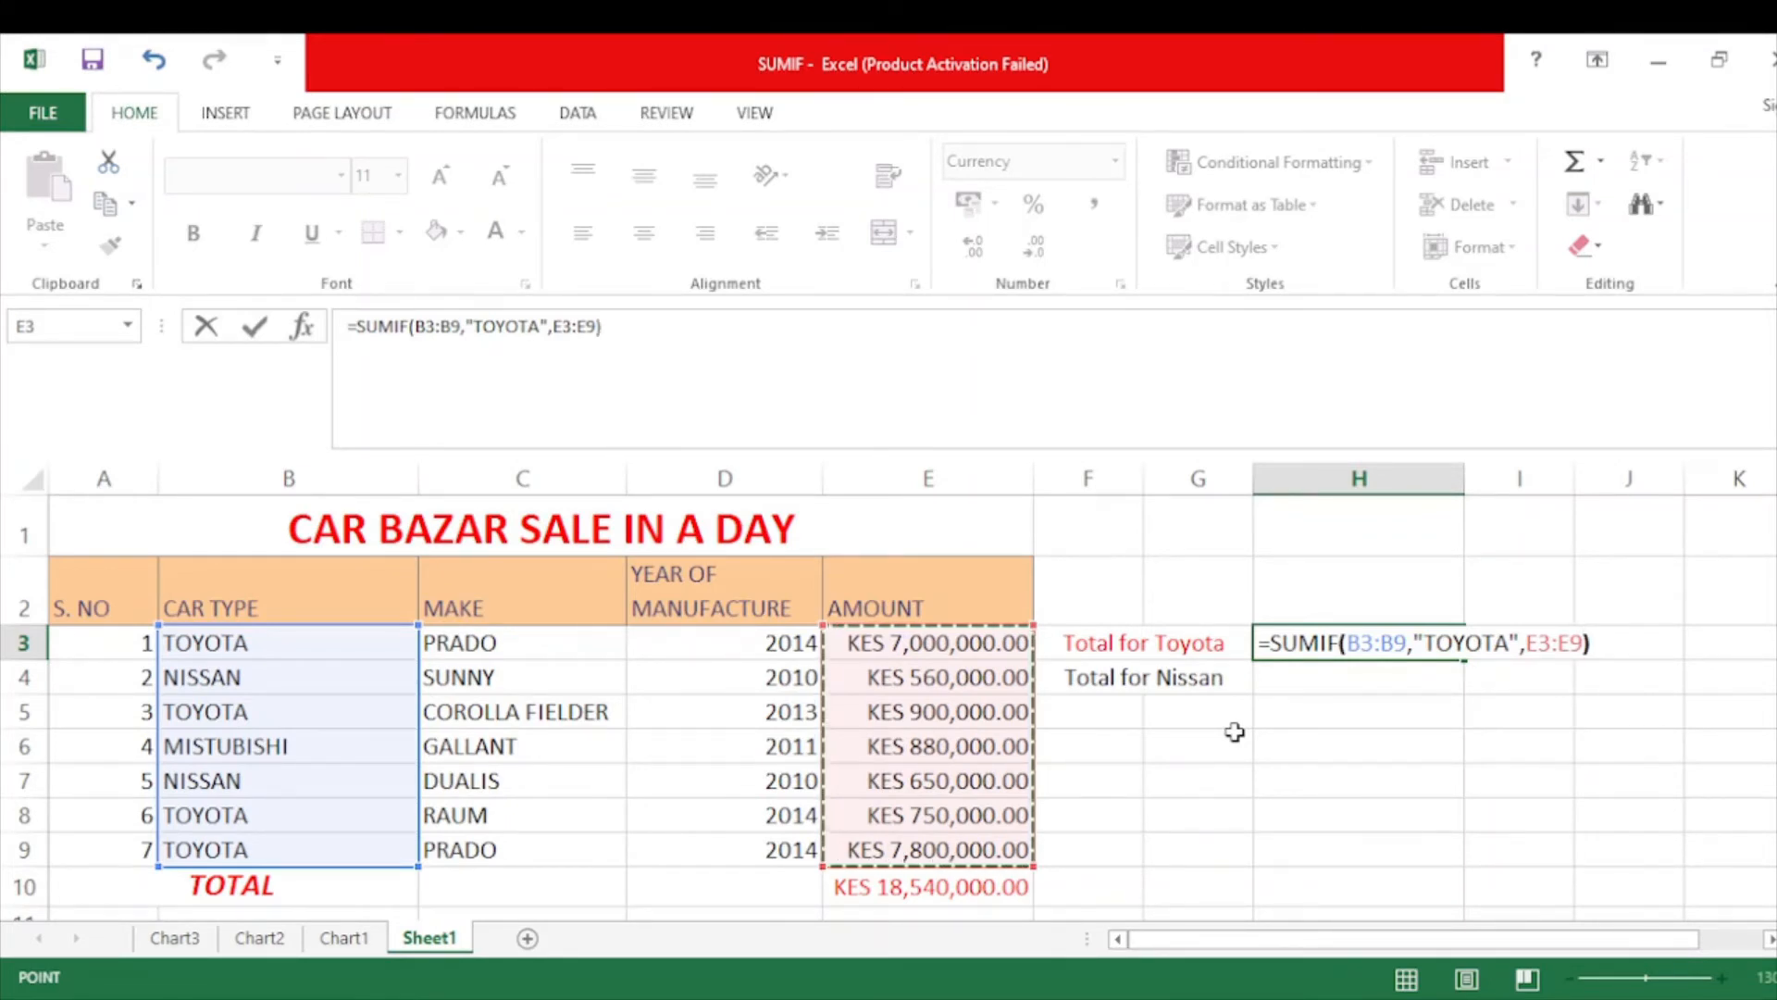
pyautogui.write(')')
pyautogui.press('Return')
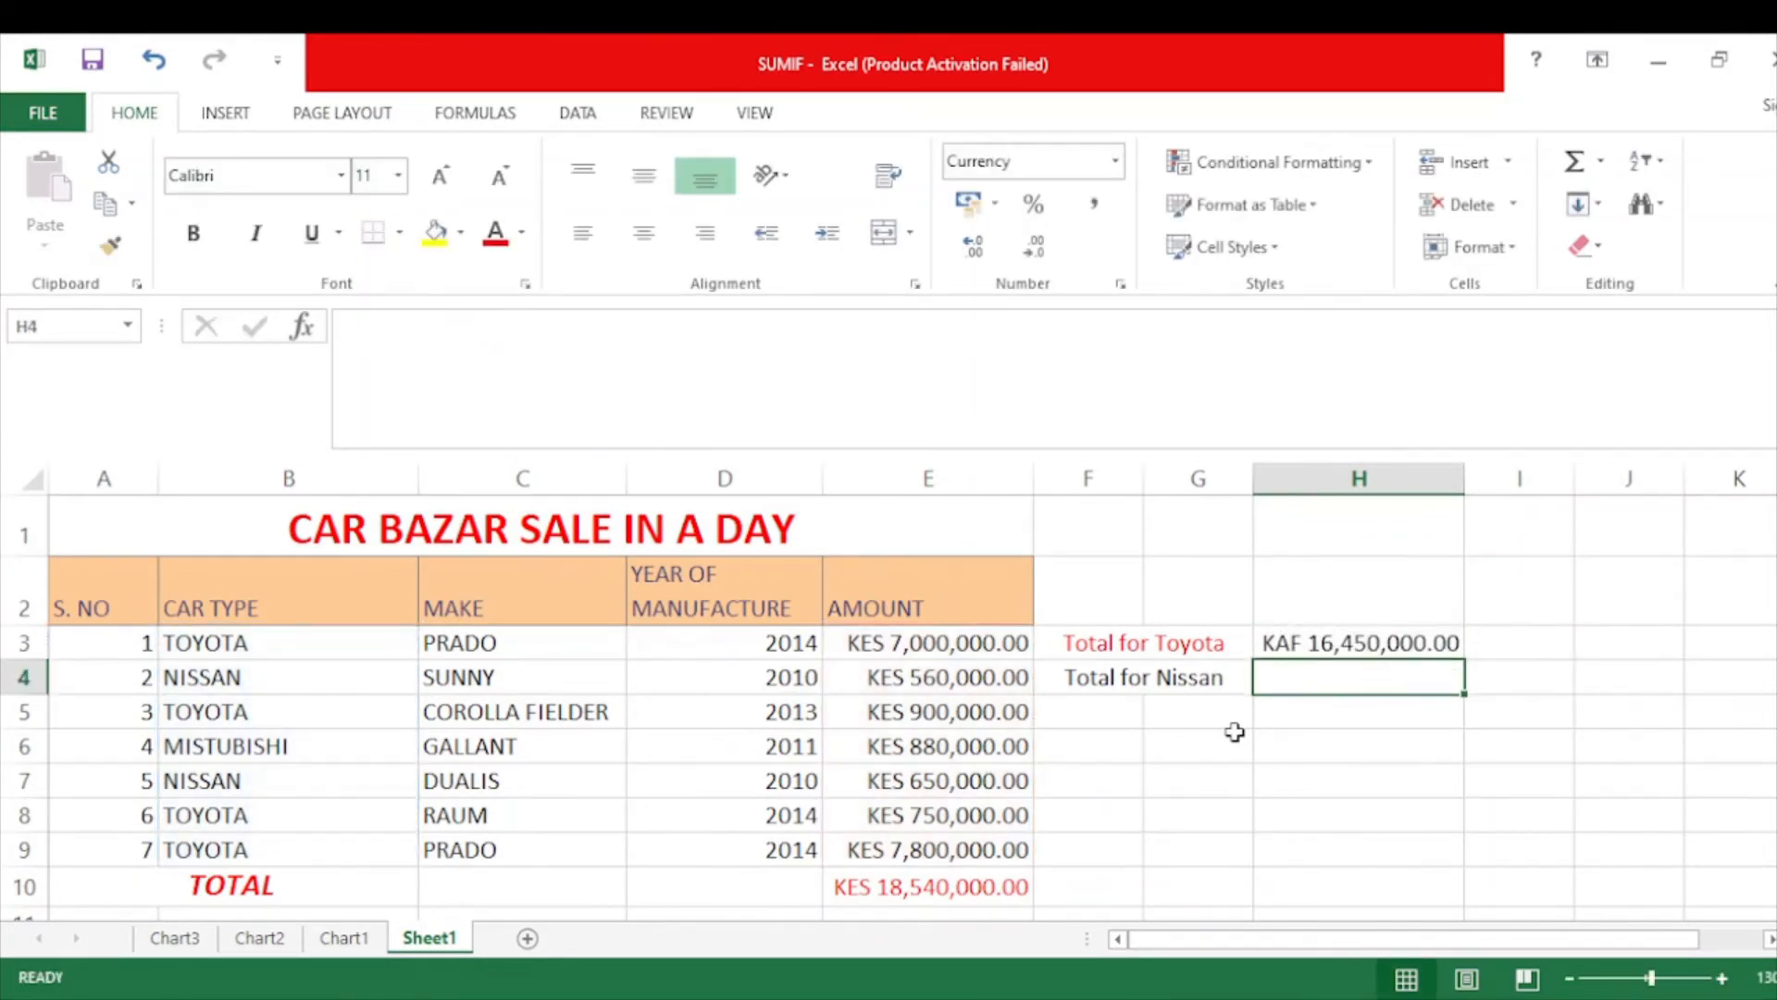
# Format H3 as Currency with the KES symbol, showing KES 16,450,000.00.
pyautogui.click(1330, 648)
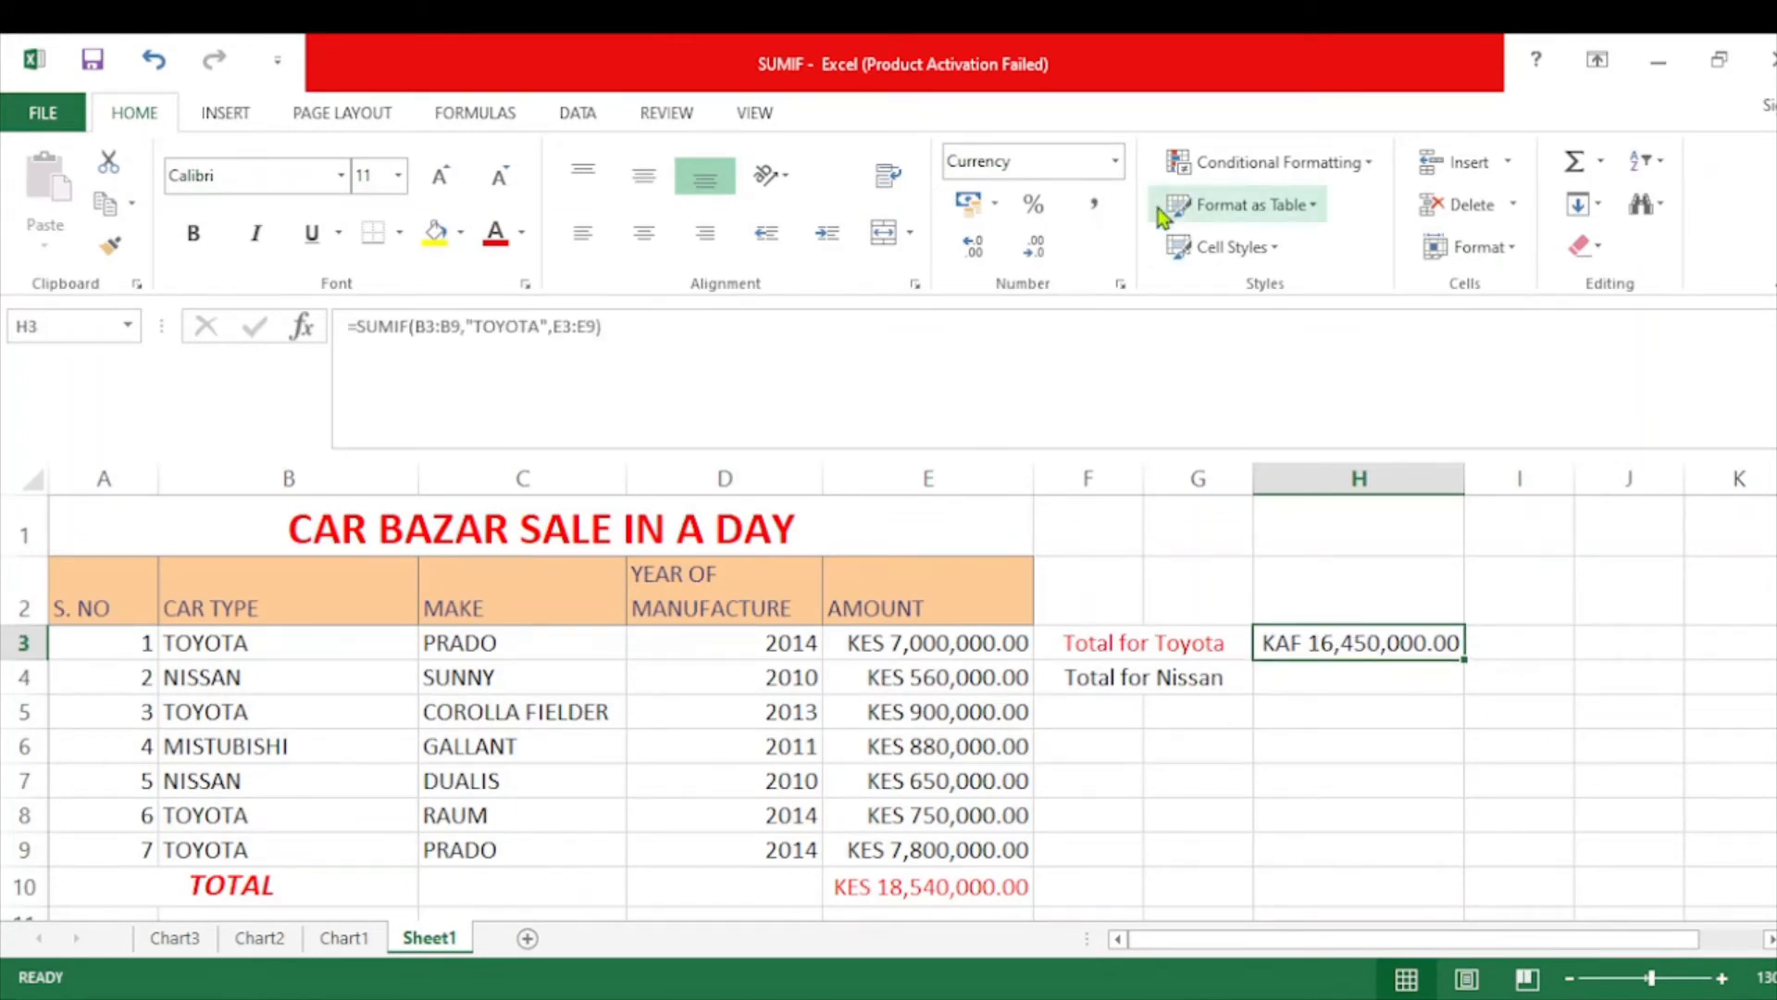
pyautogui.click(1118, 166)
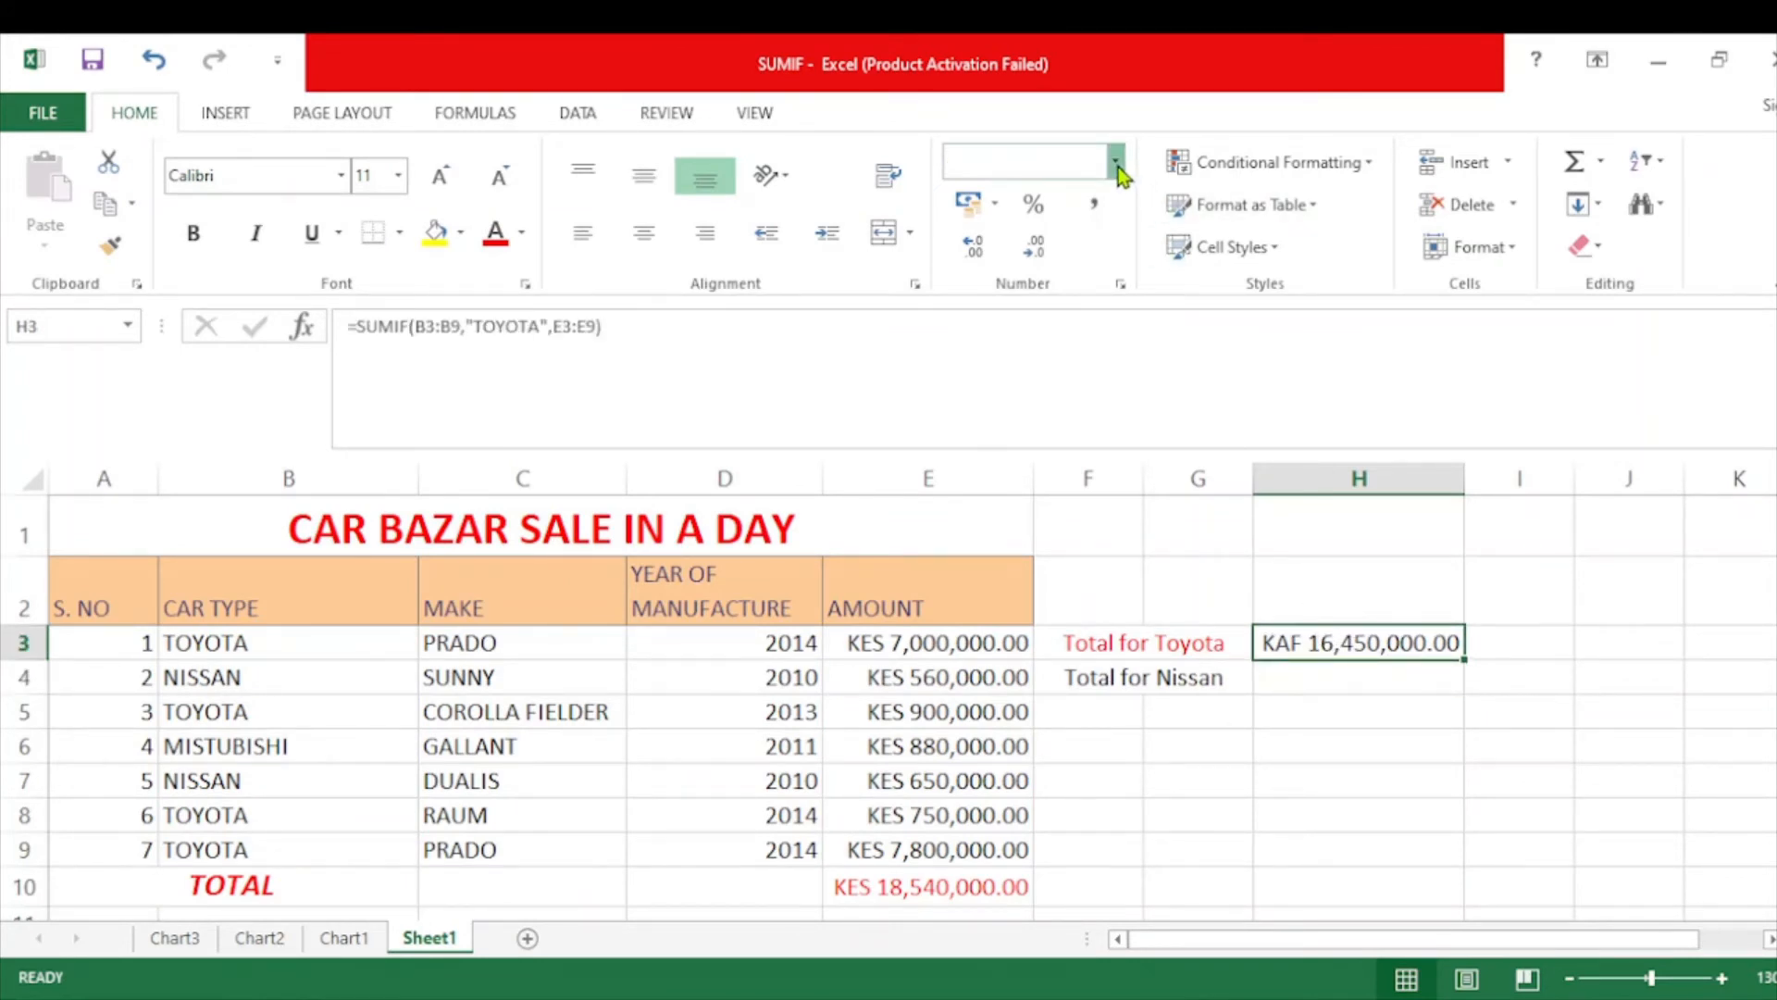
pyautogui.click(1084, 346)
pyautogui.click(1121, 289)
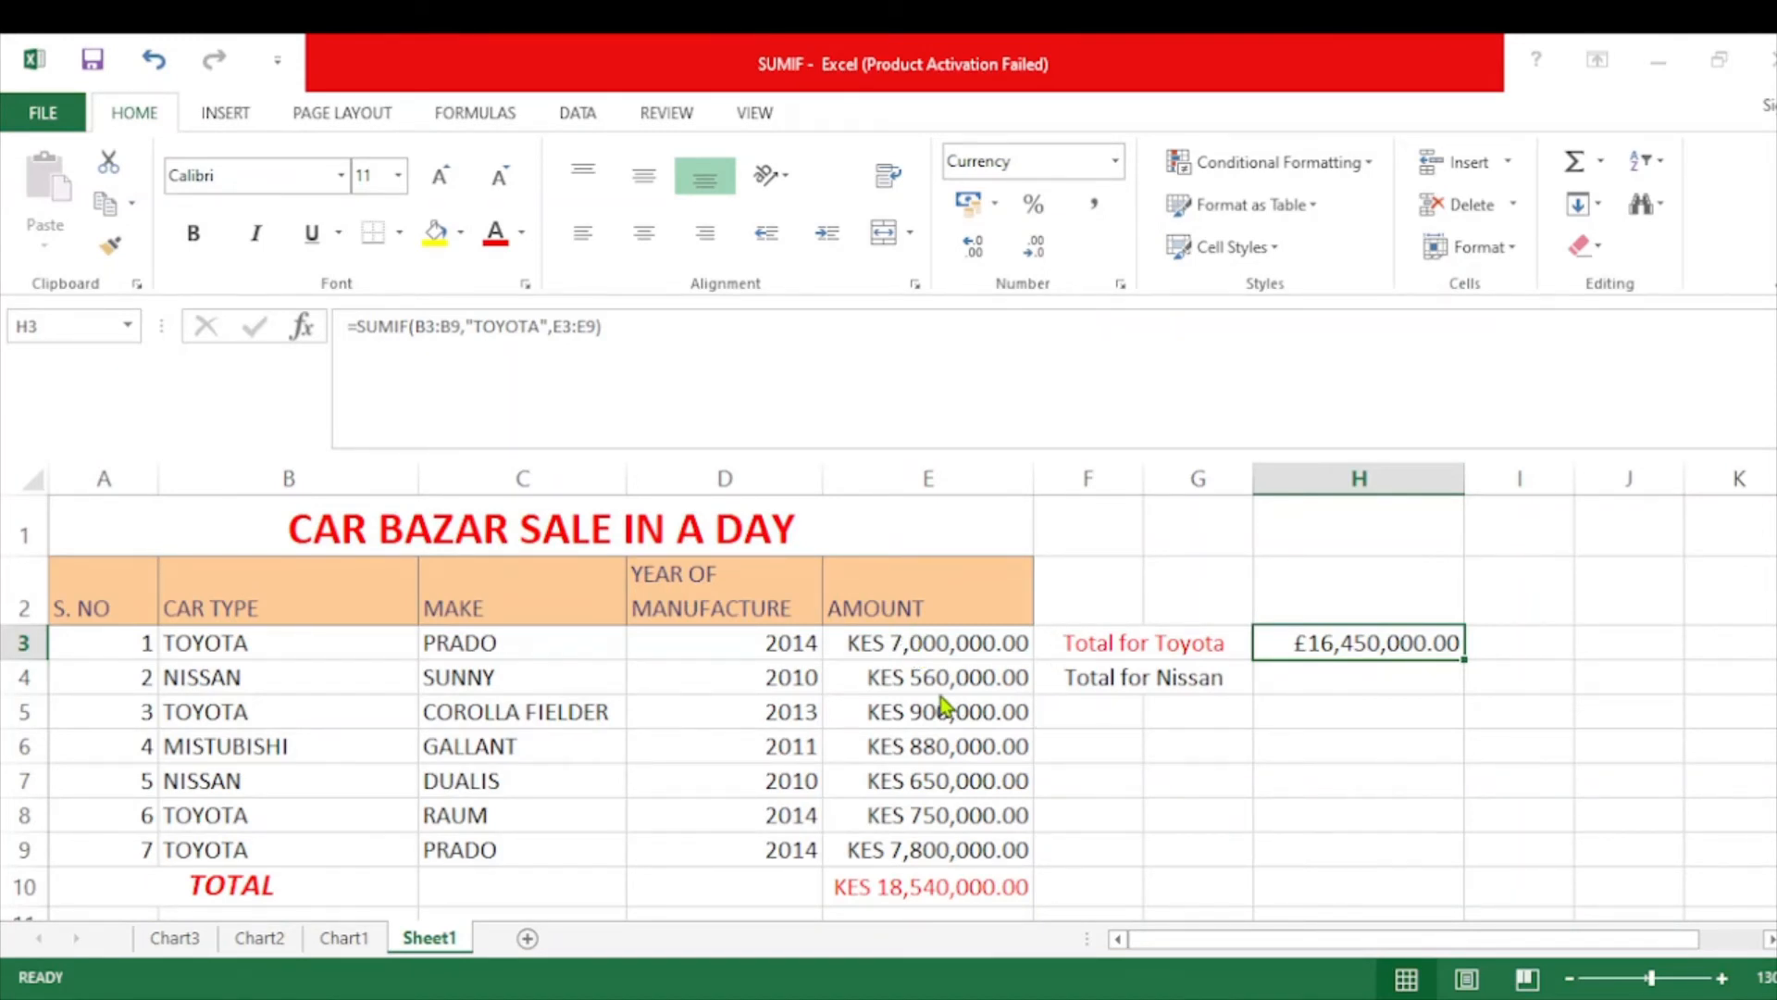
pyautogui.click(895, 977)
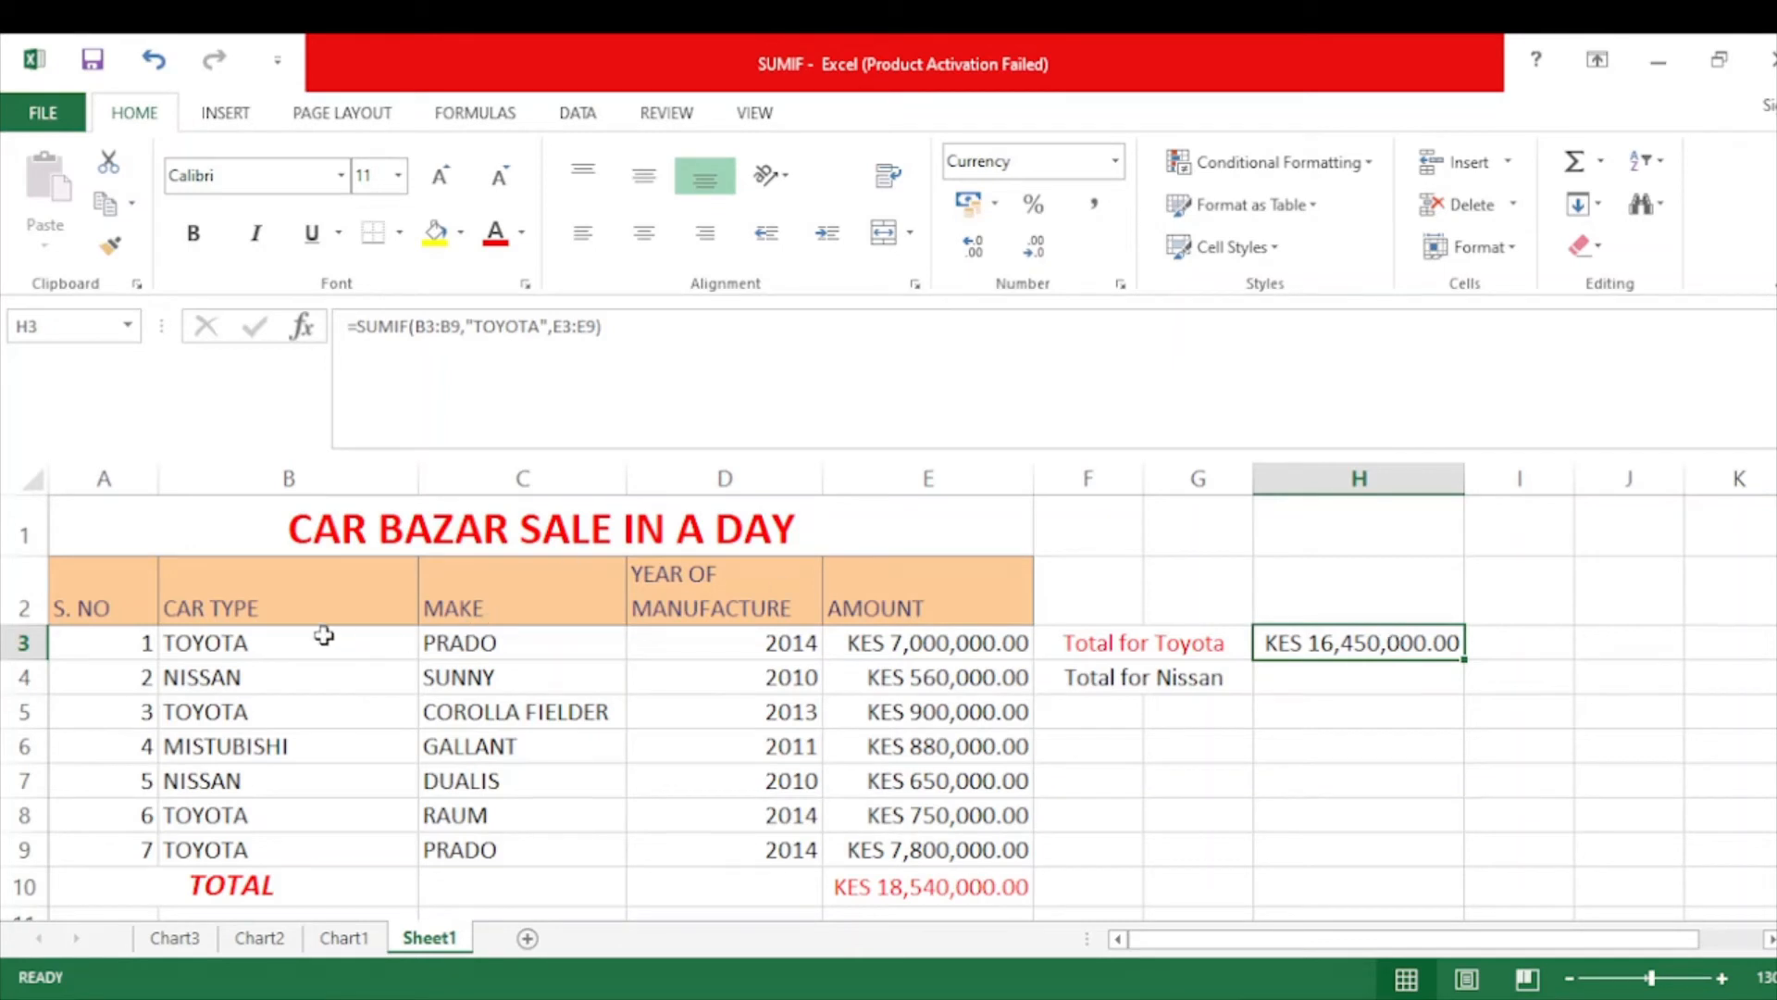
# Fill the Toyota amounts in E3, E5 and E8:E9 yellow.
pyautogui.click(875, 646)
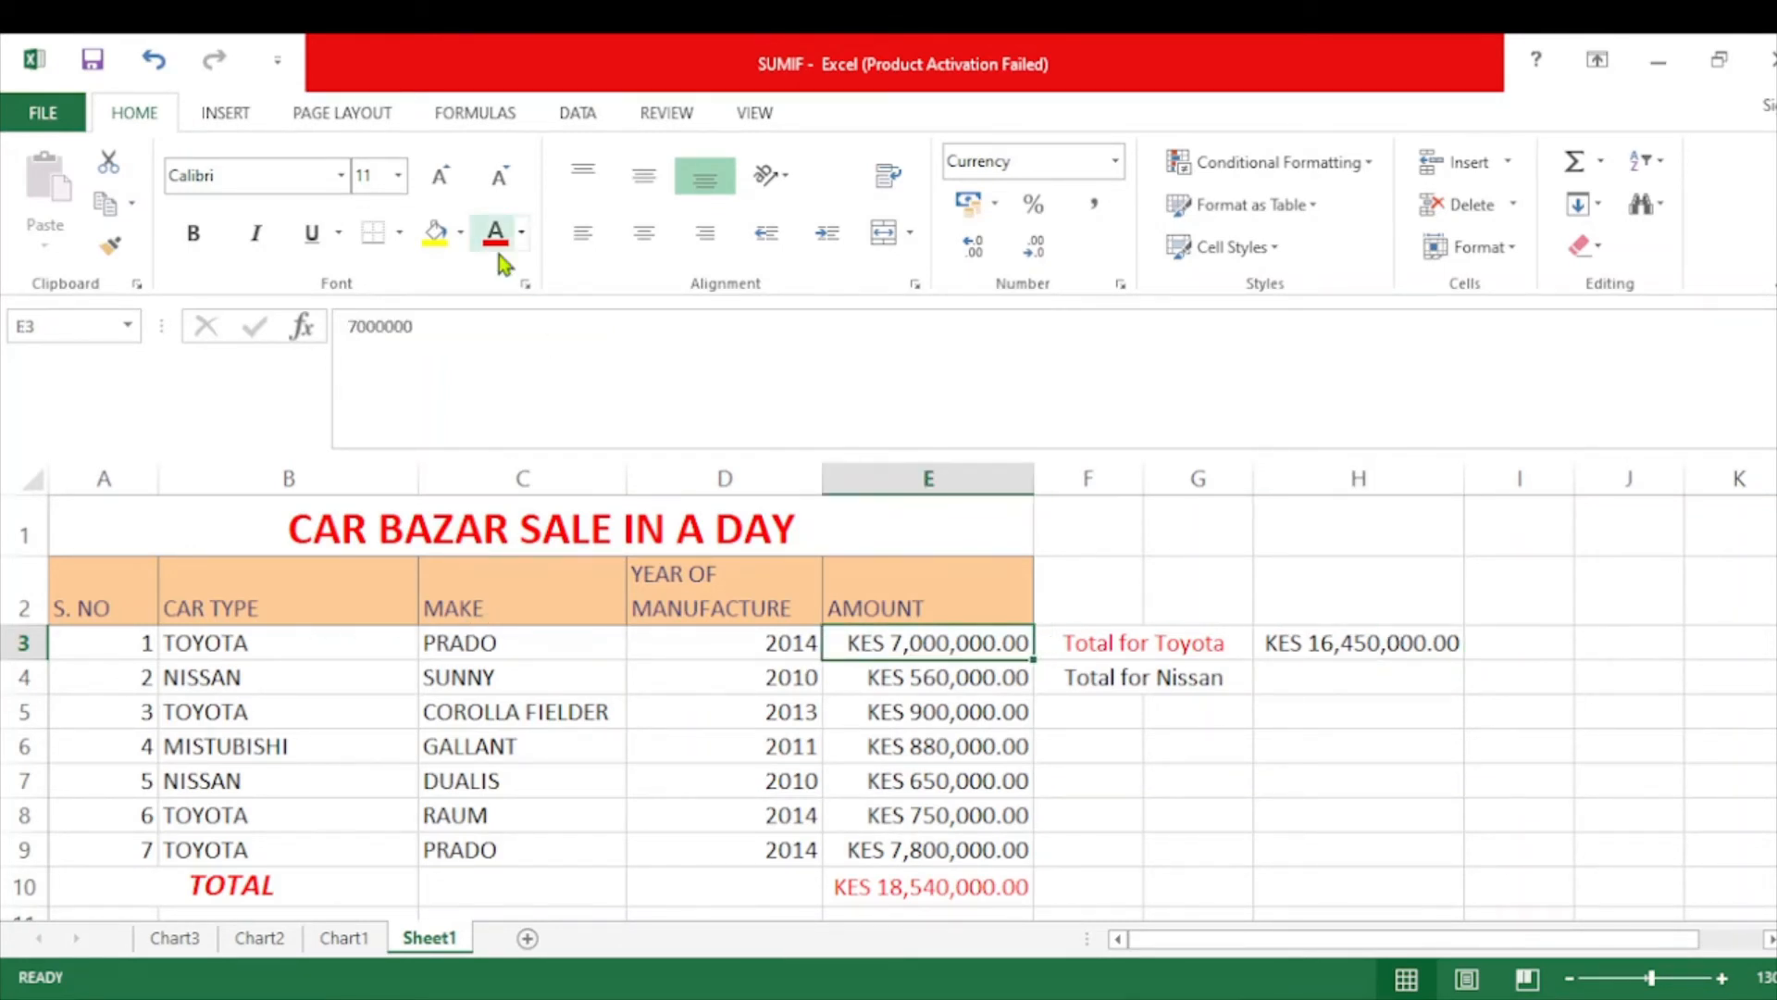
pyautogui.click(435, 231)
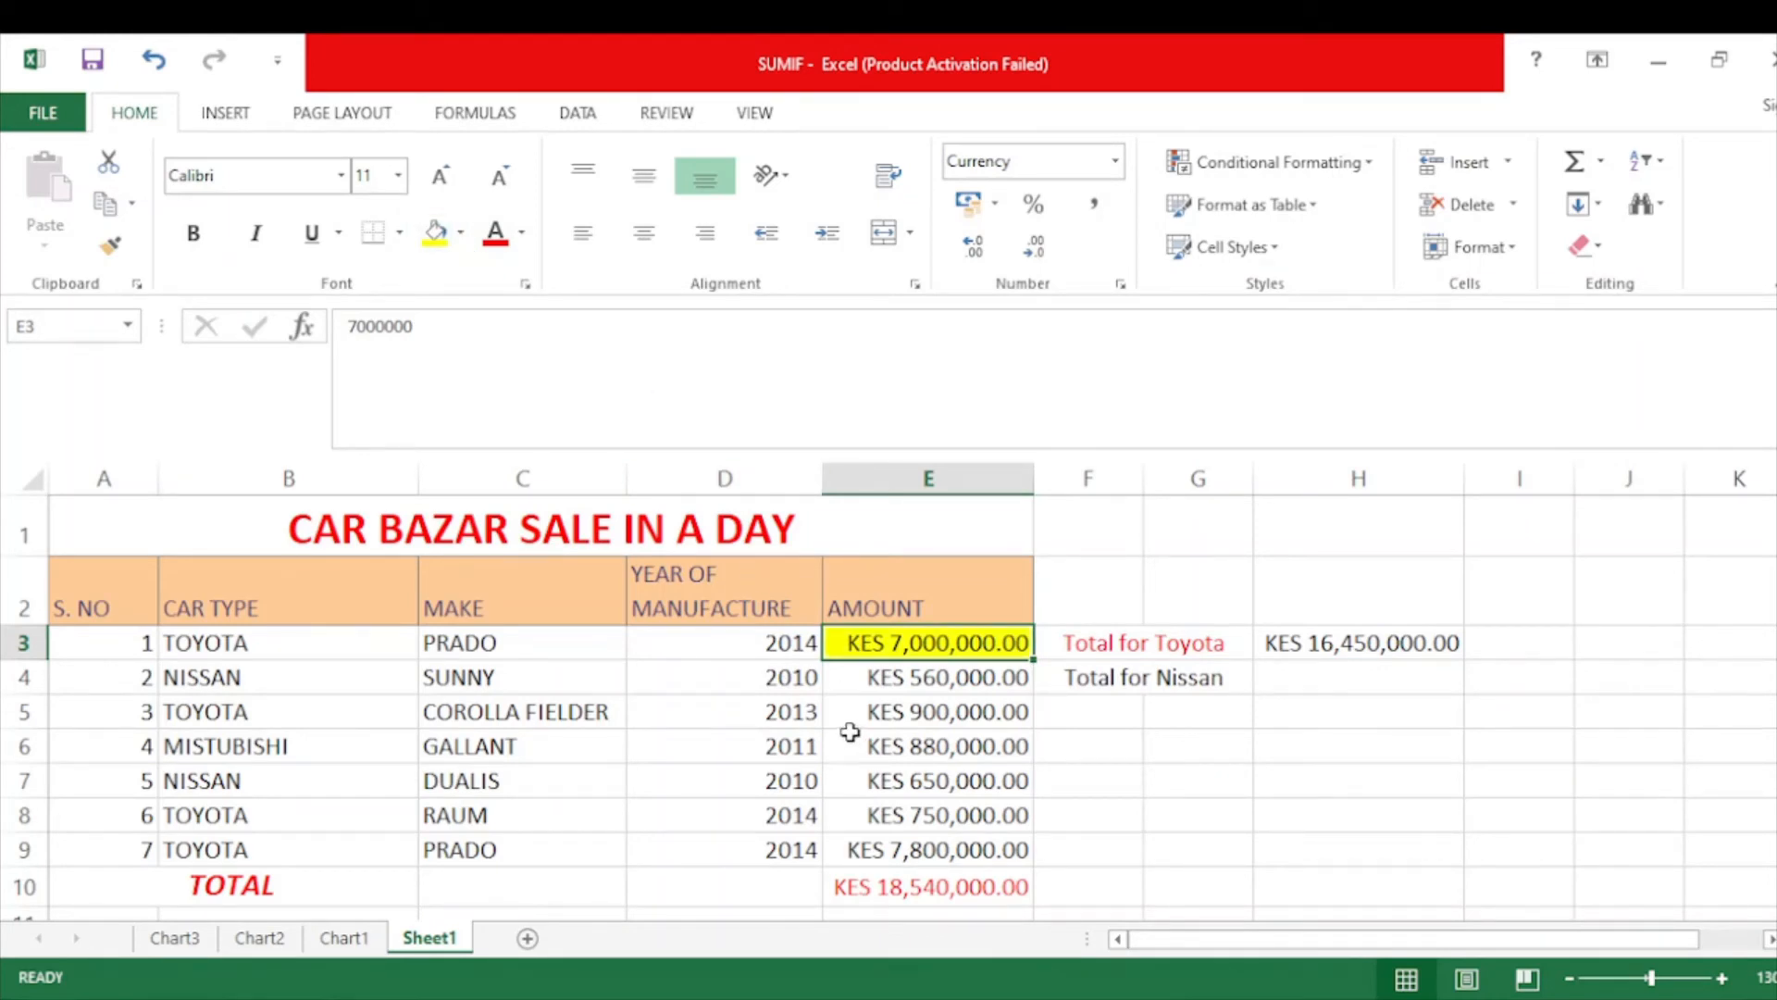
pyautogui.click(876, 712)
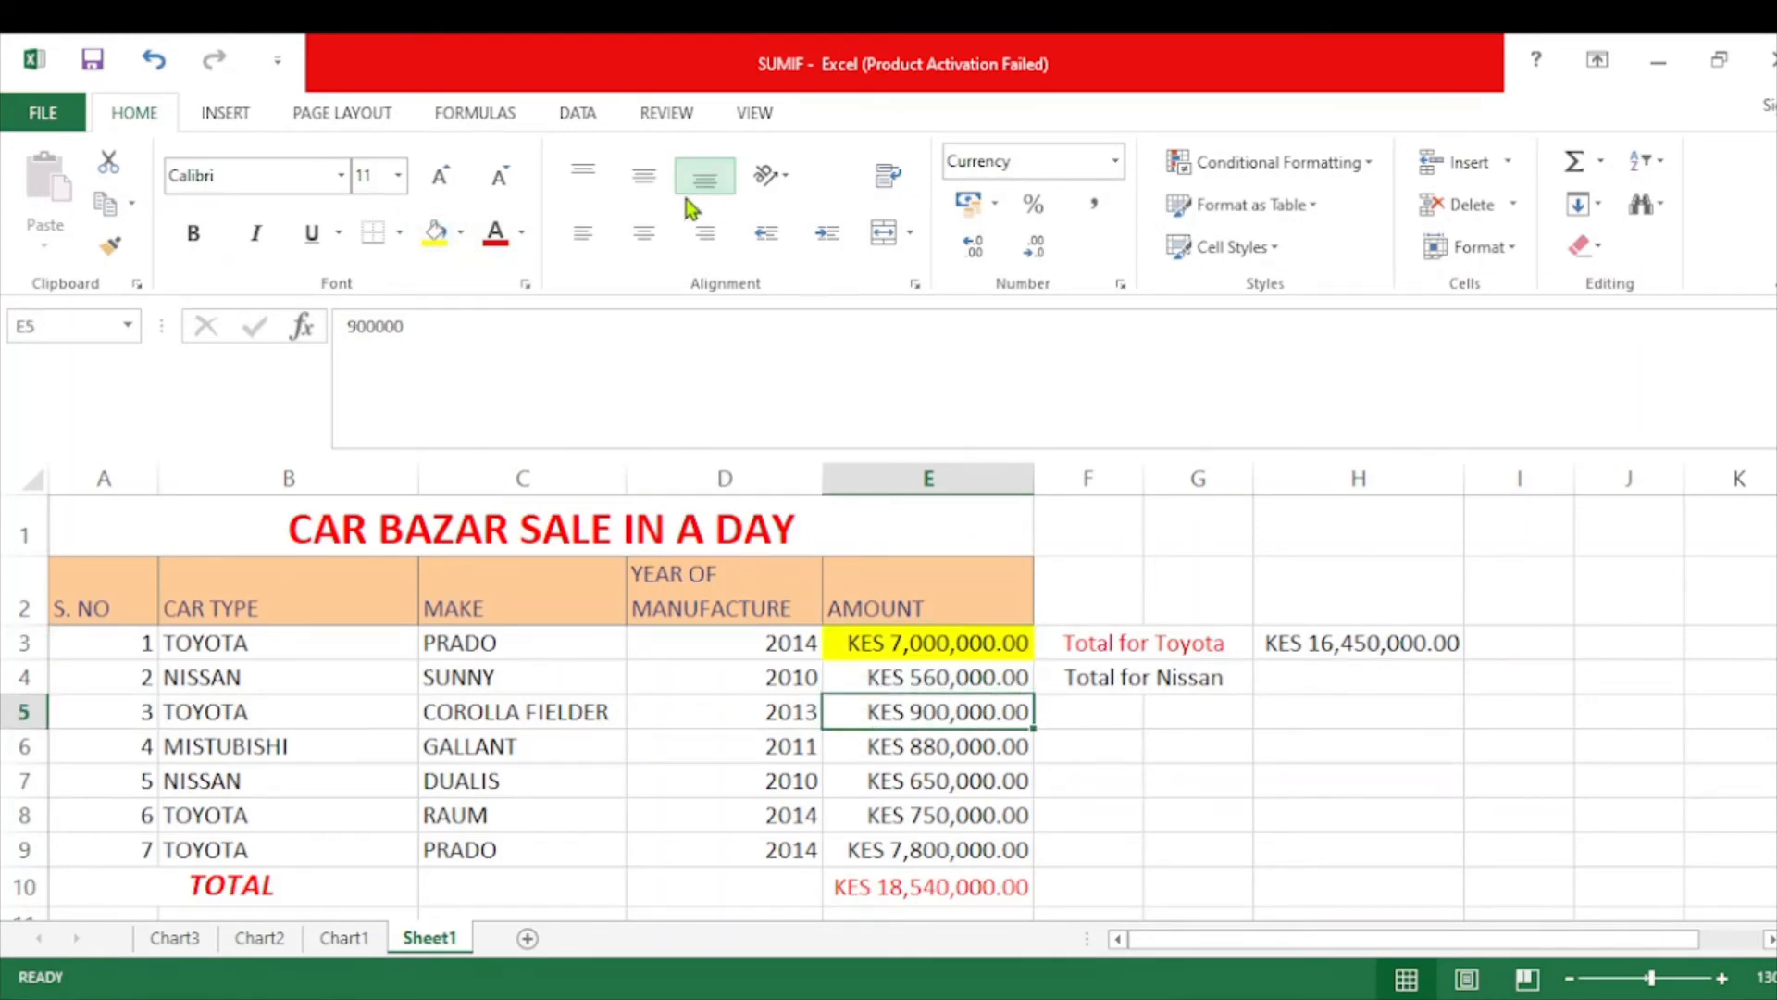
pyautogui.click(432, 233)
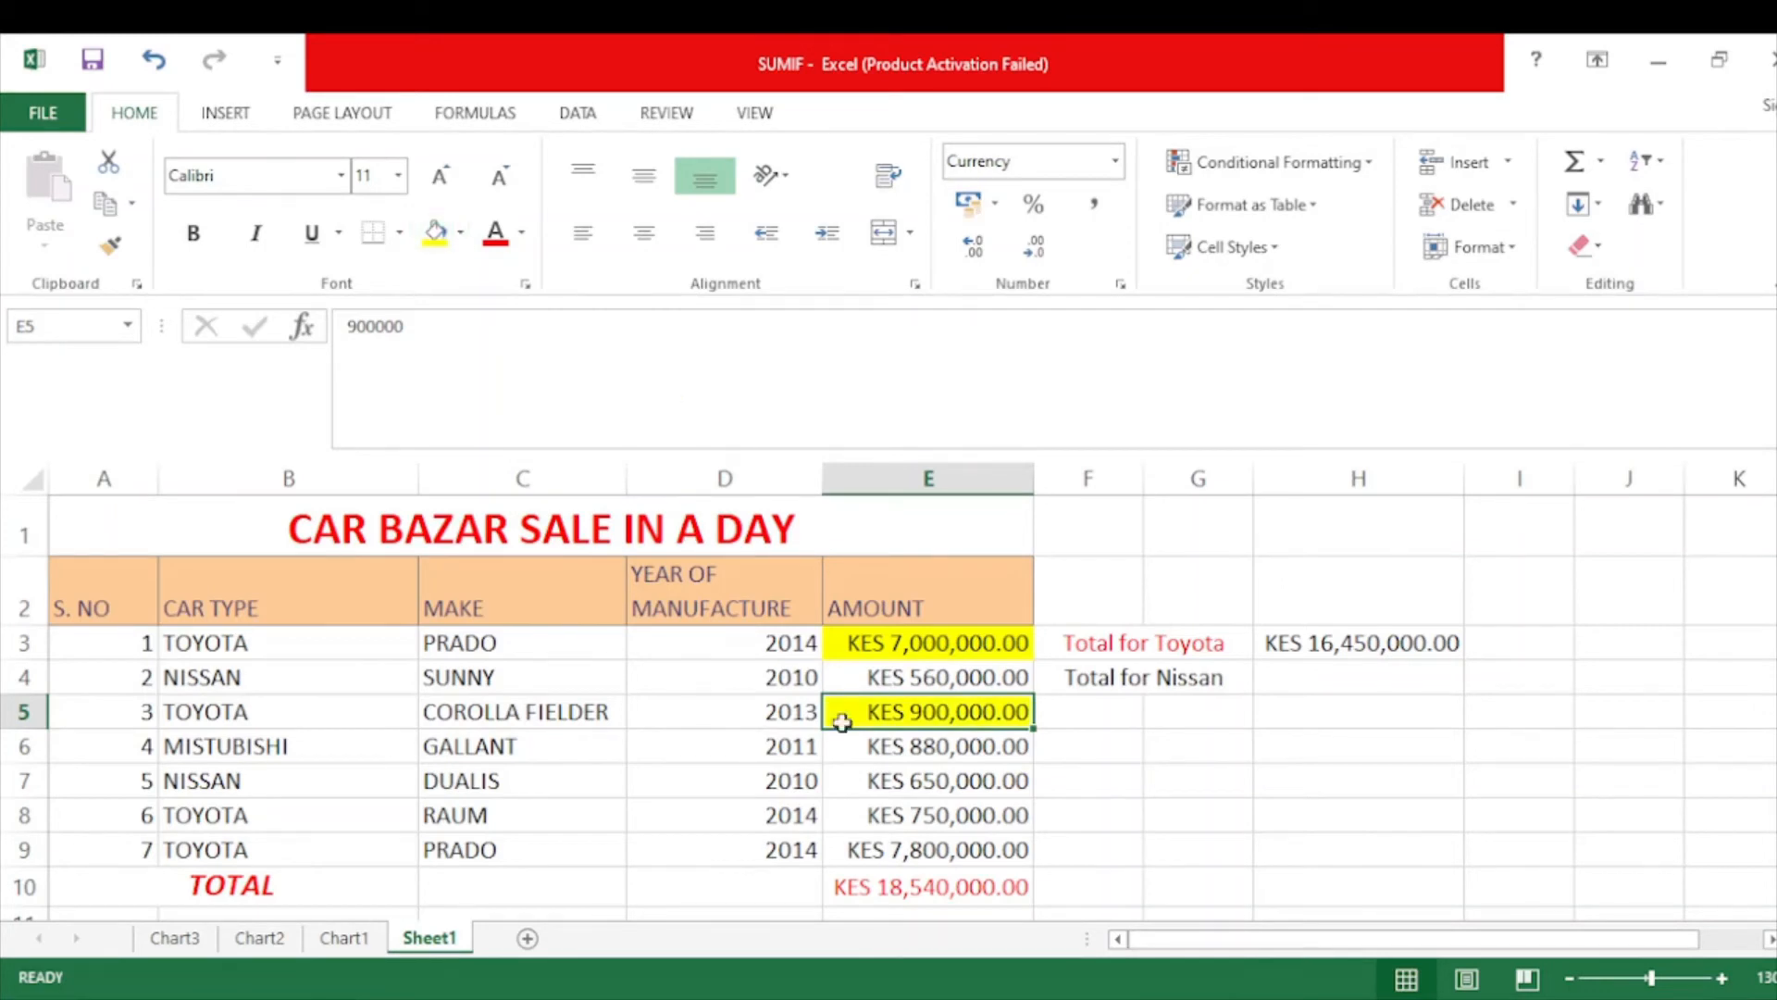
pyautogui.click(890, 817)
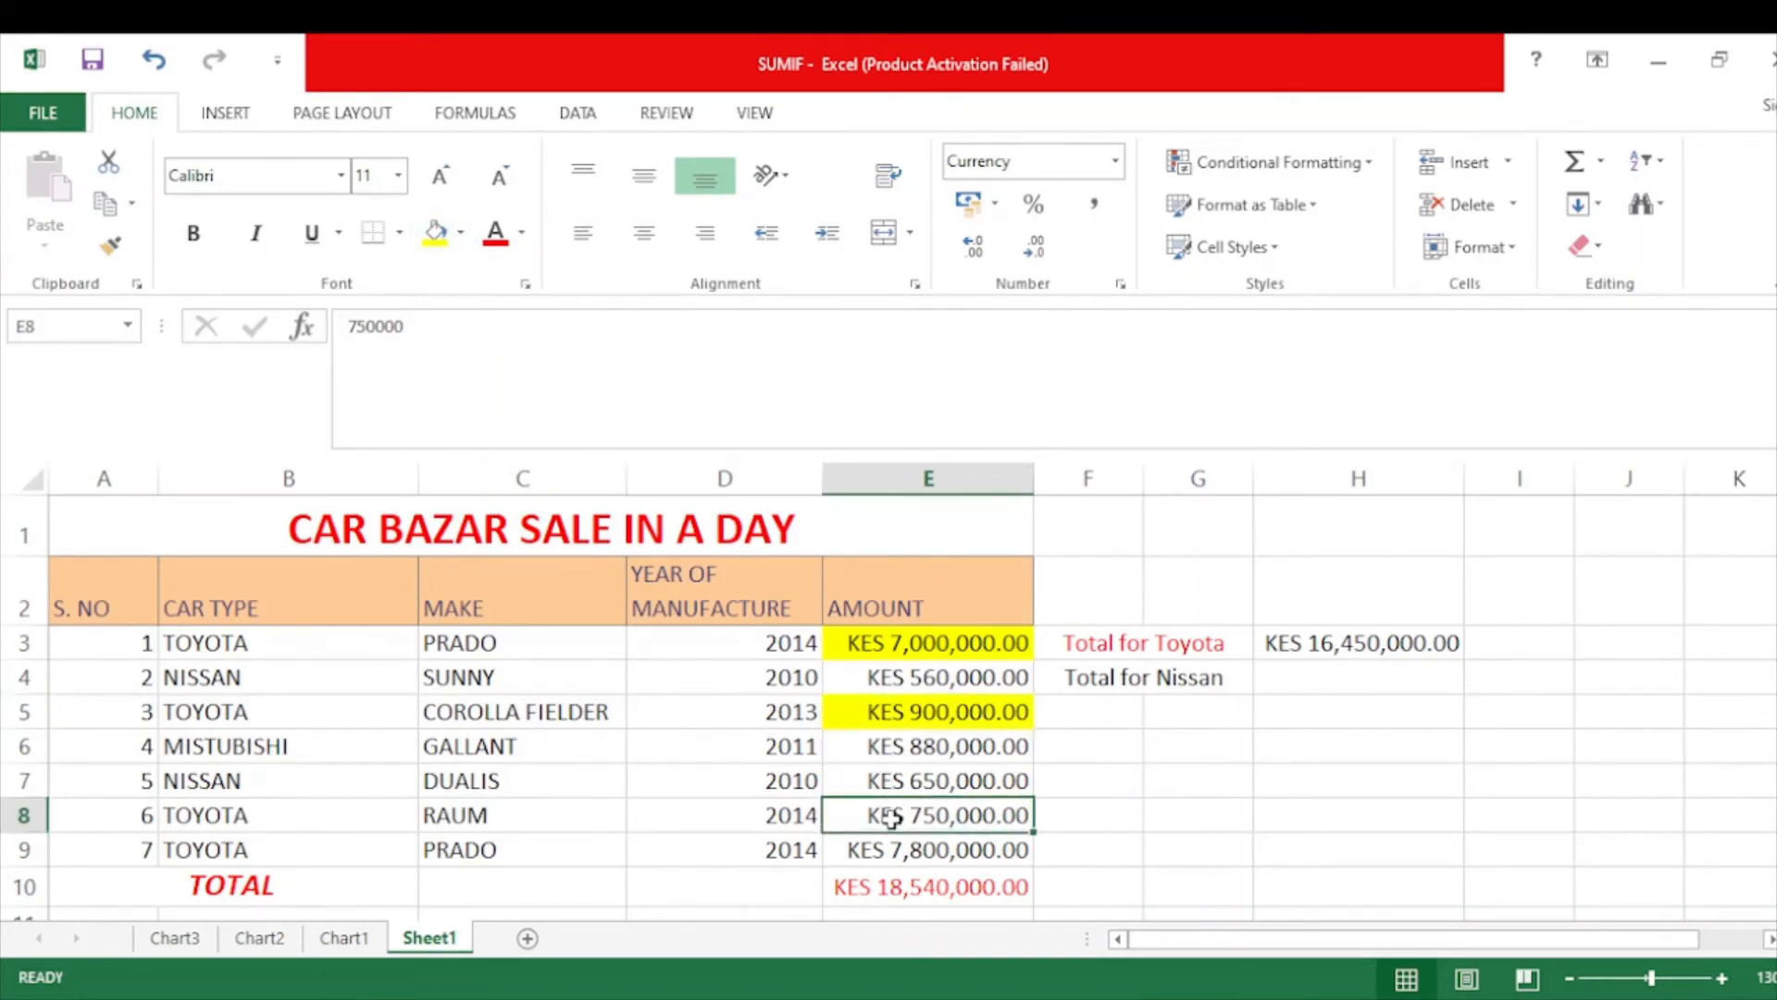
pyautogui.moveTo(890, 818); pyautogui.dragTo(884, 842)
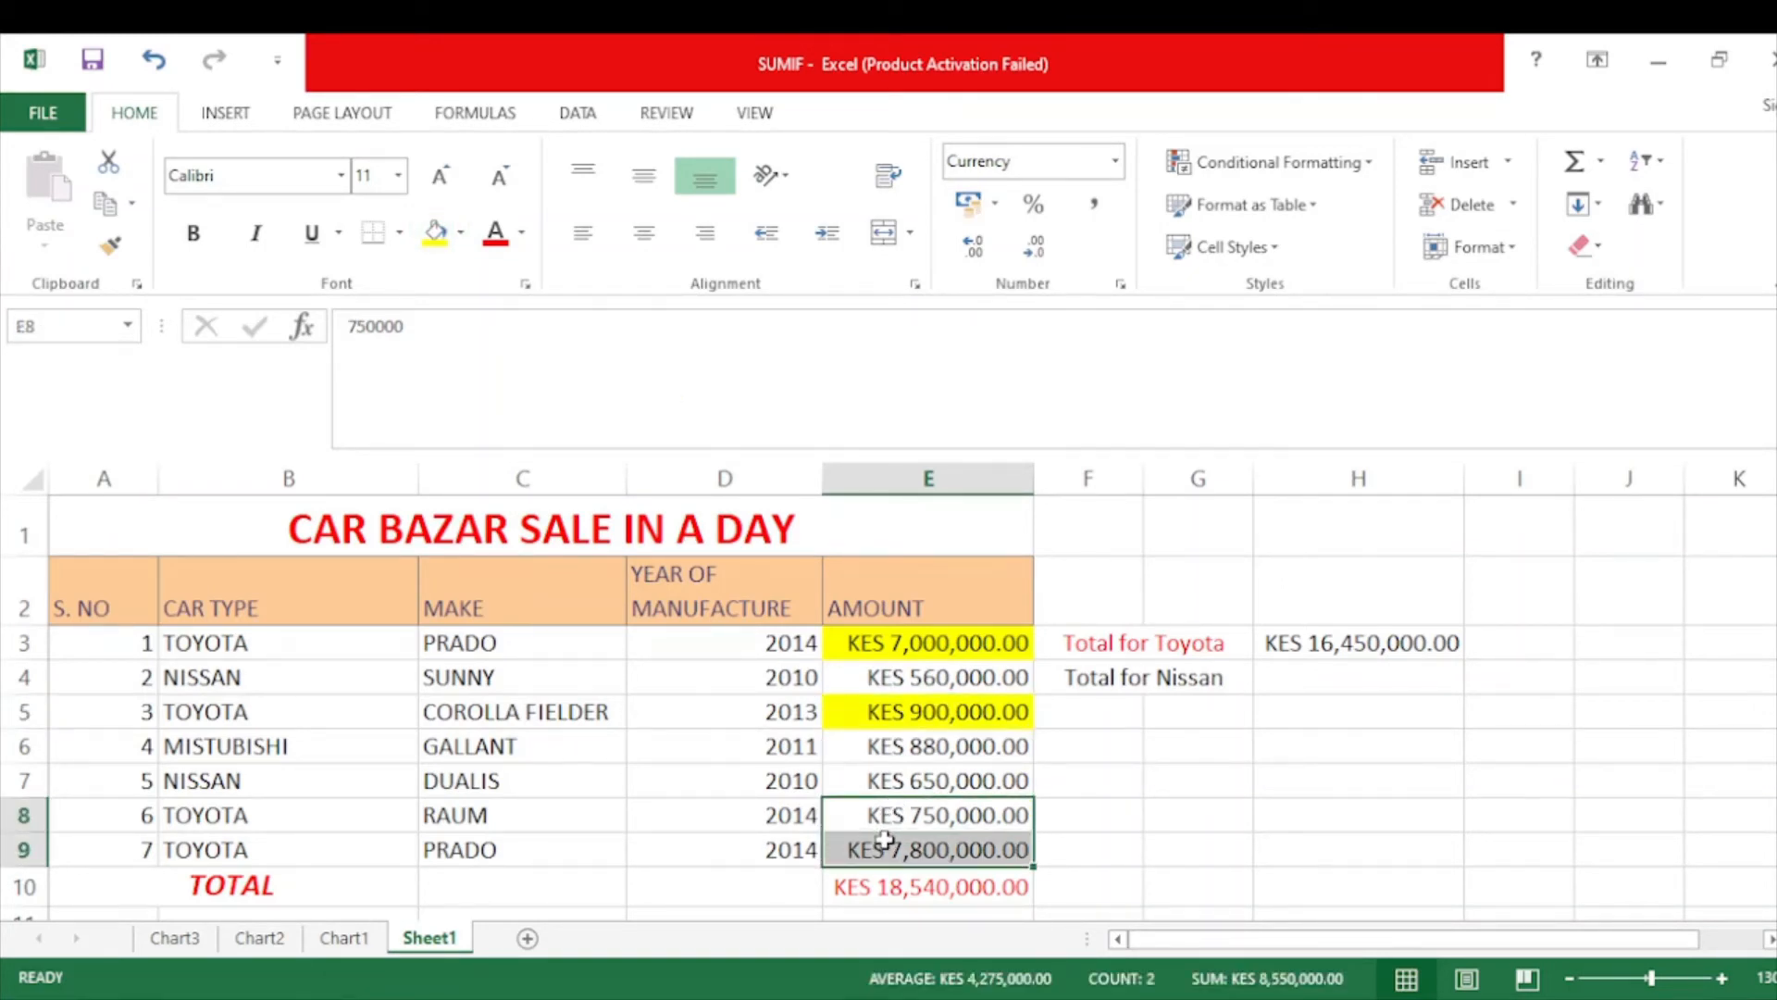
pyautogui.click(435, 231)
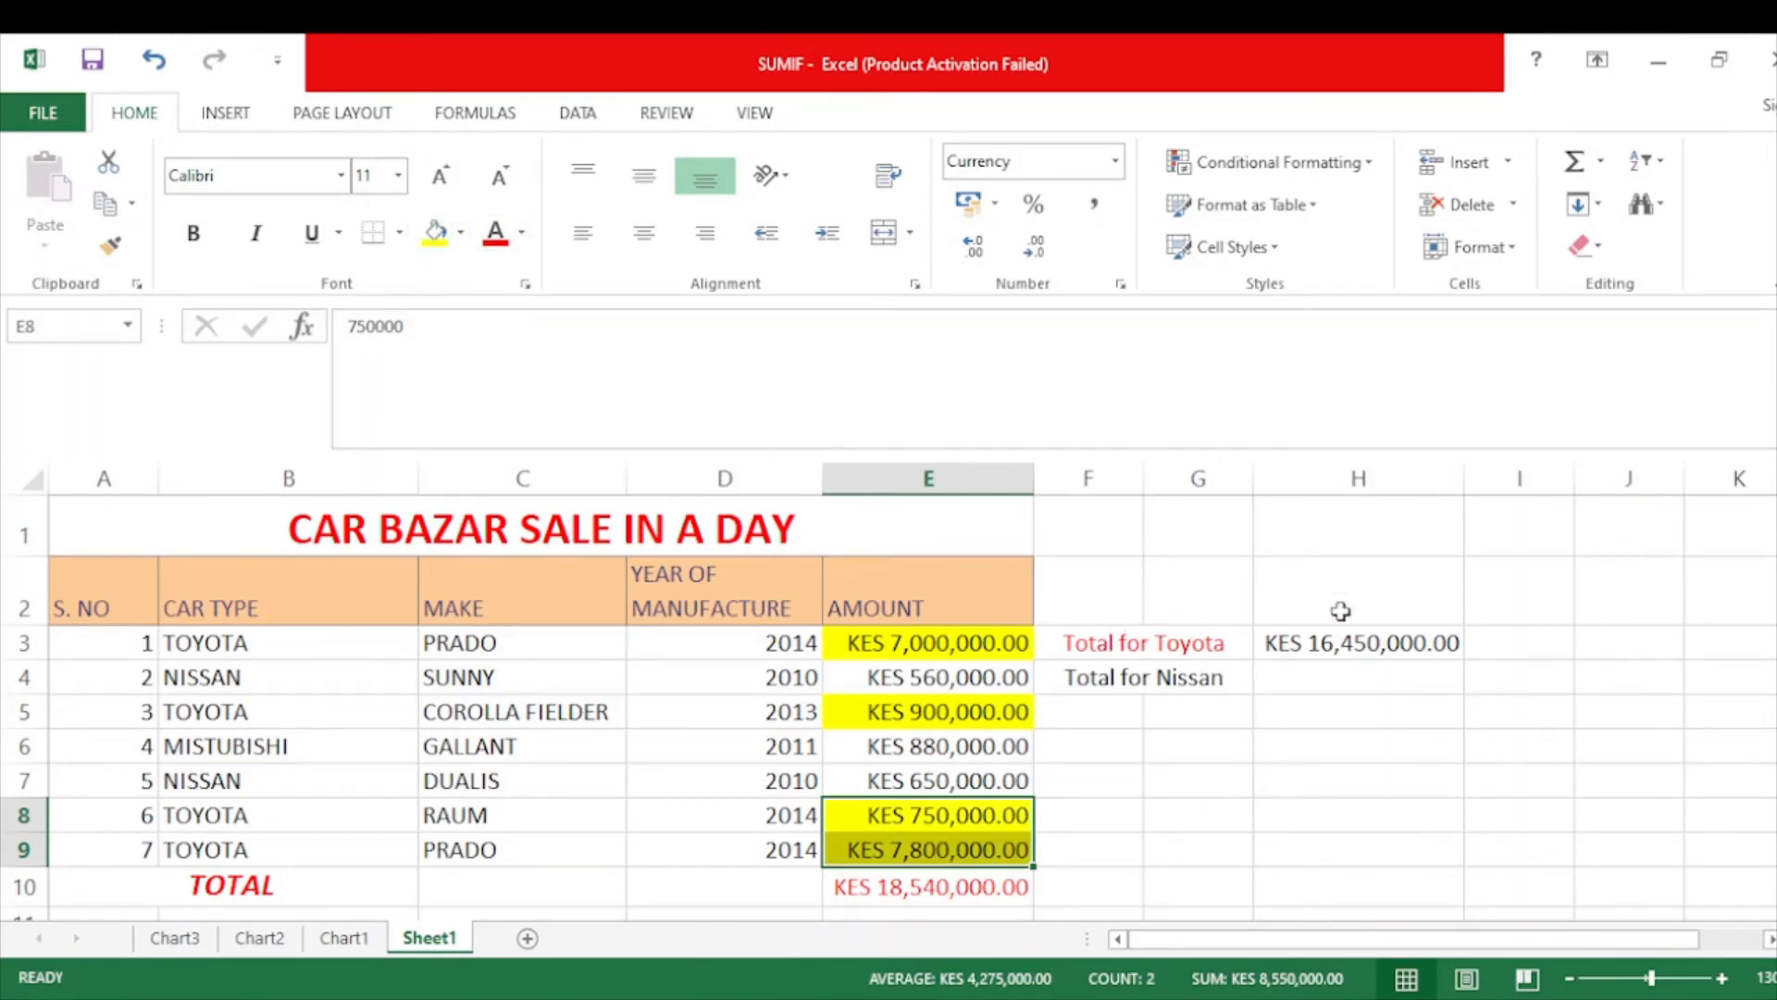
pyautogui.click(1349, 653)
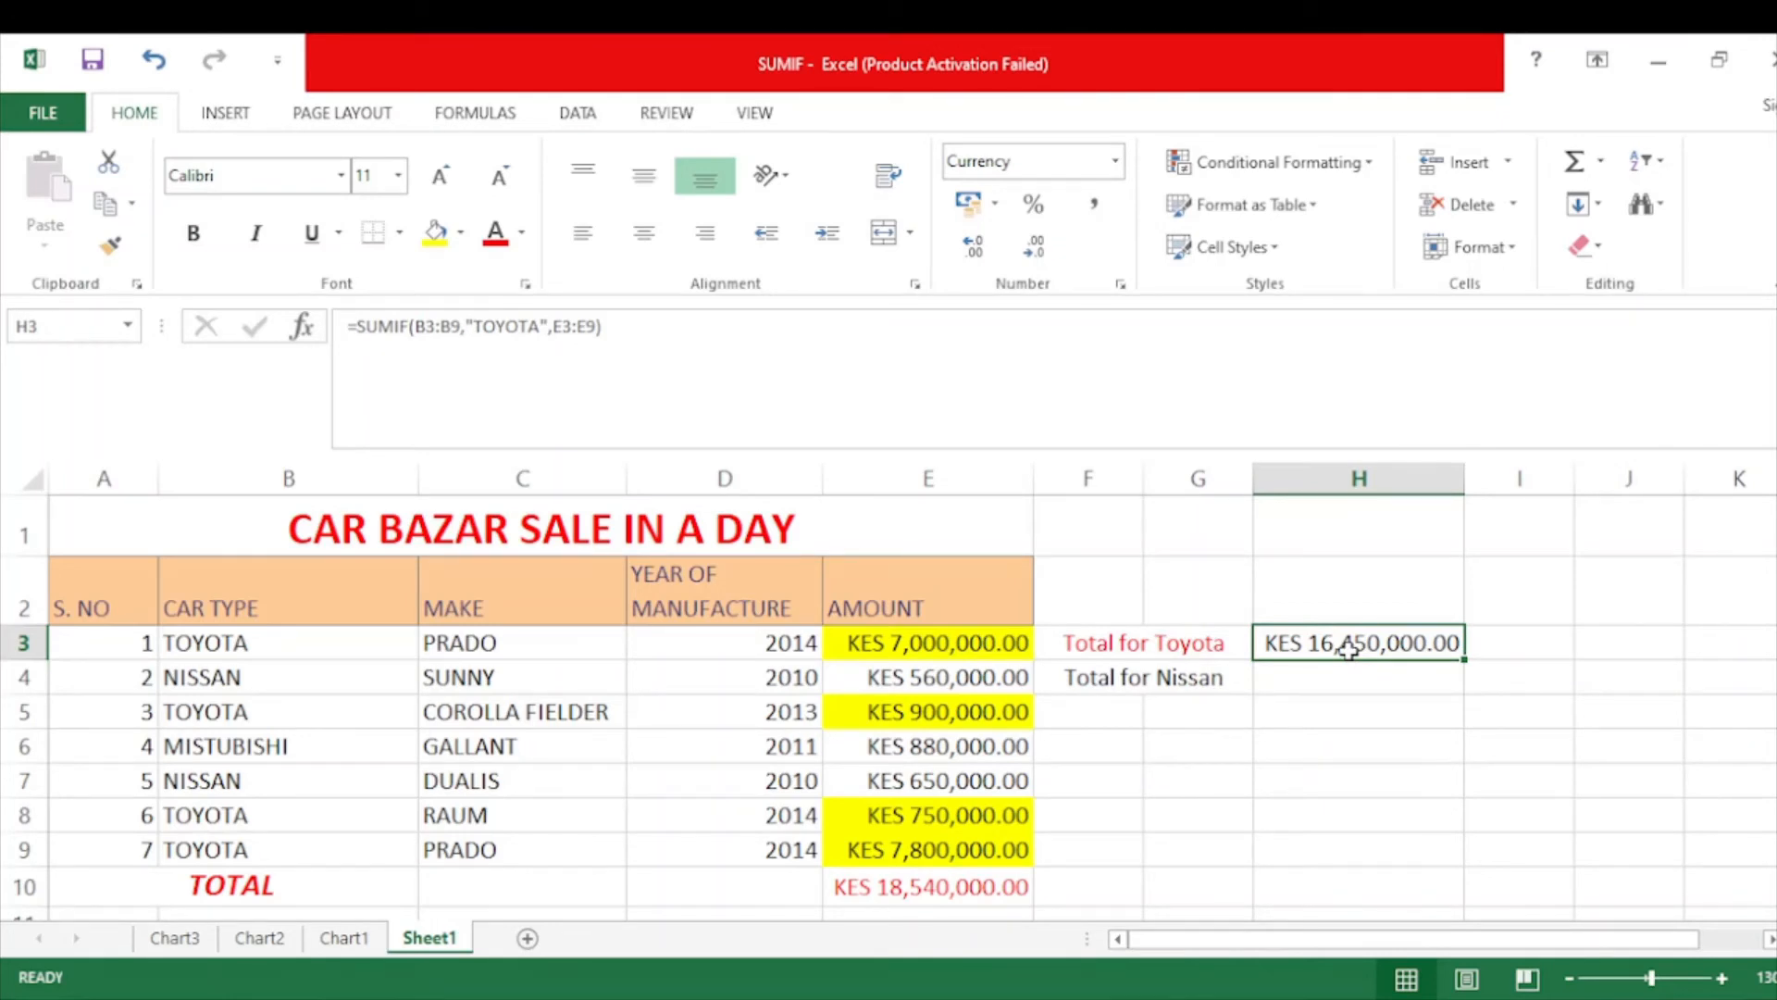
pyautogui.click(1272, 679)
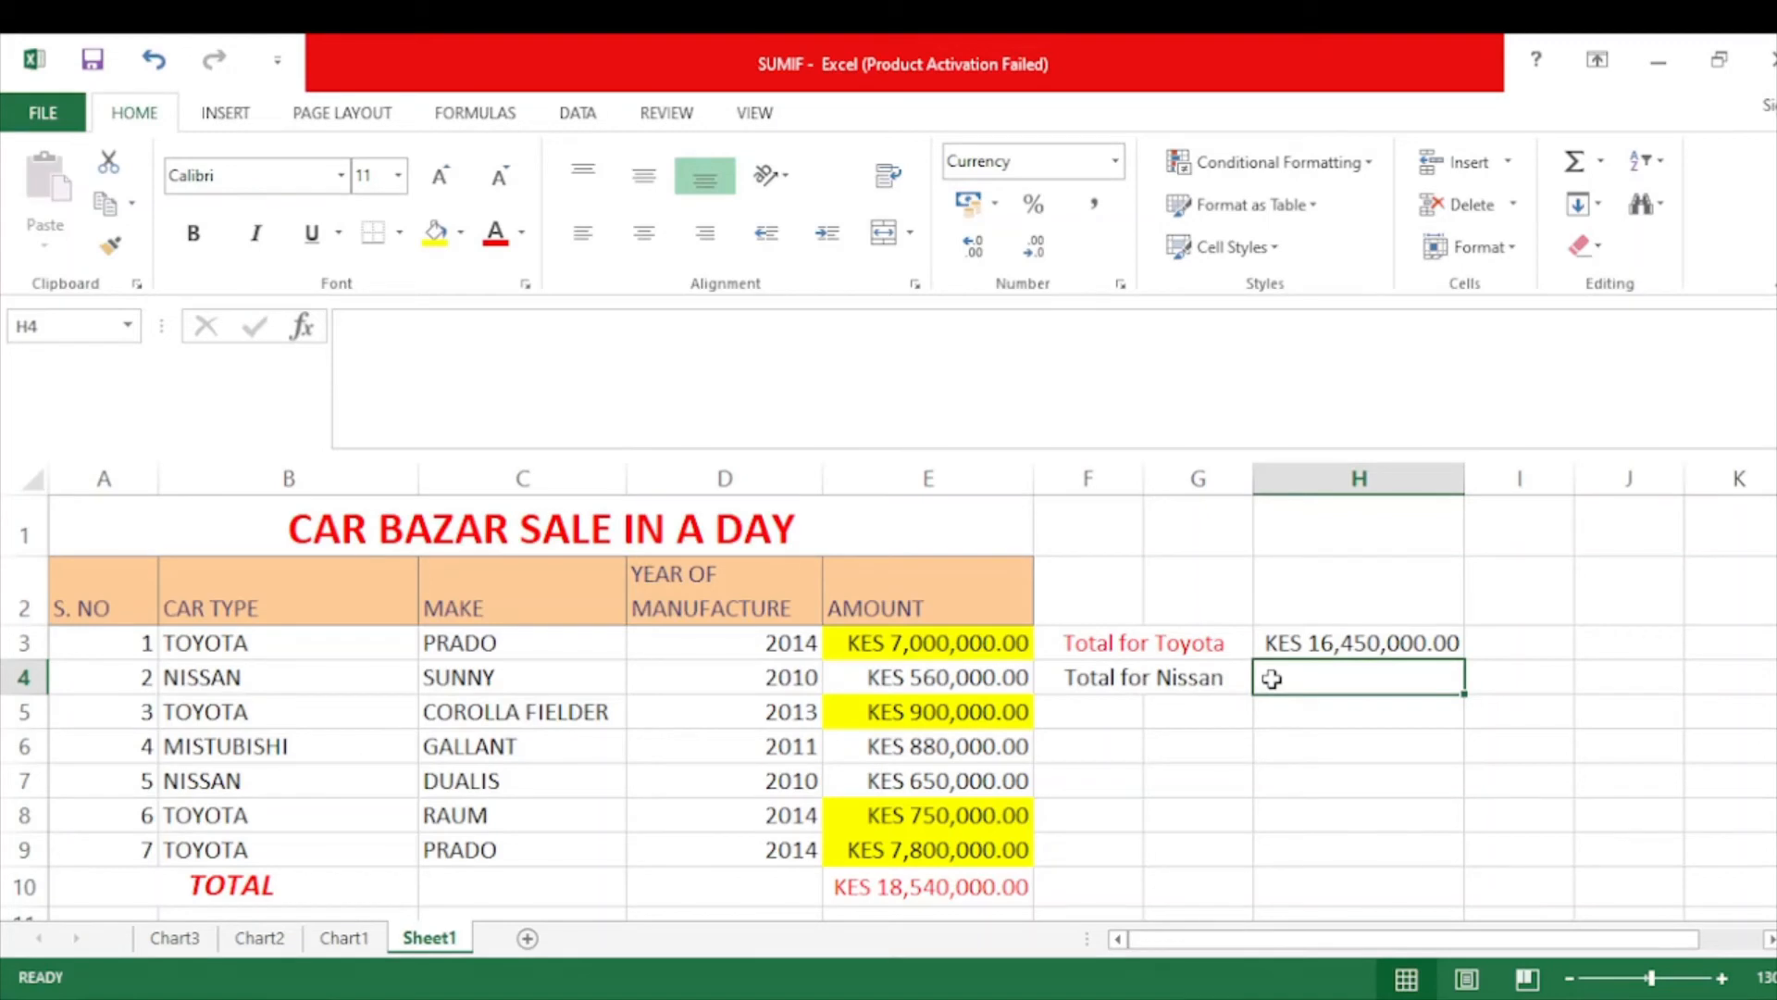
# Start the Nissan SUMIF in H4 with B3:B9 as the criteria range.
pyautogui.write('=')
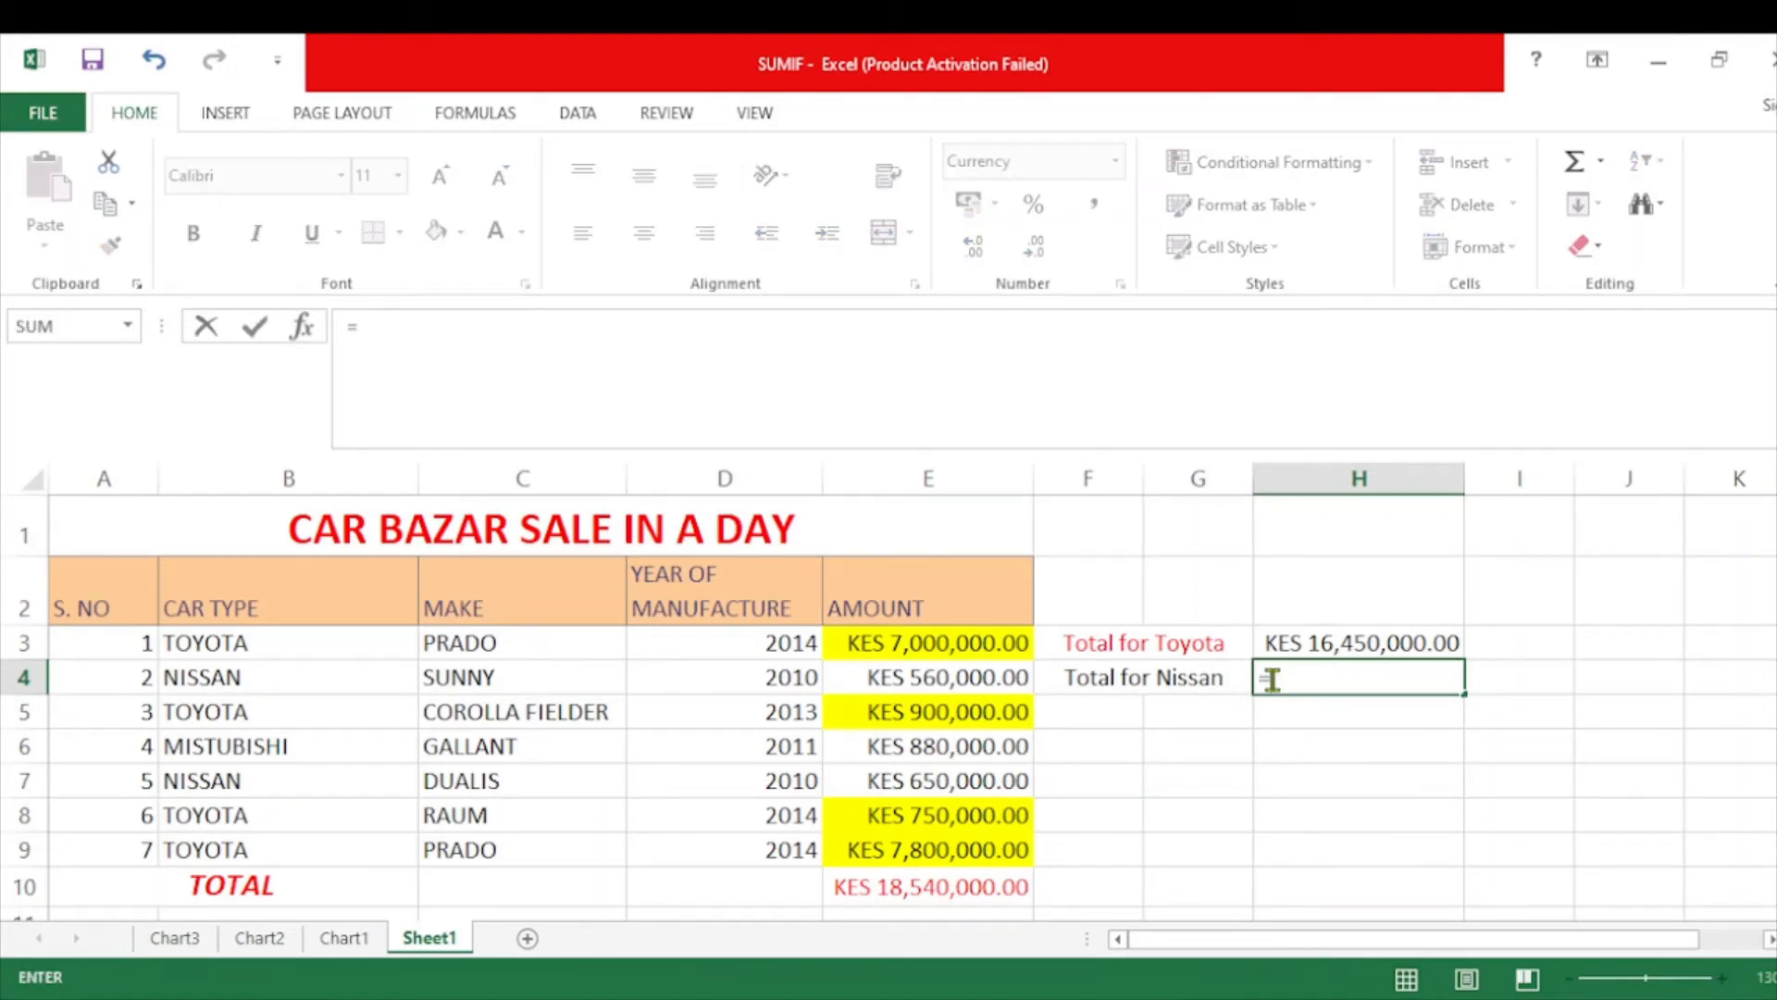
pyautogui.write('SUMIF')
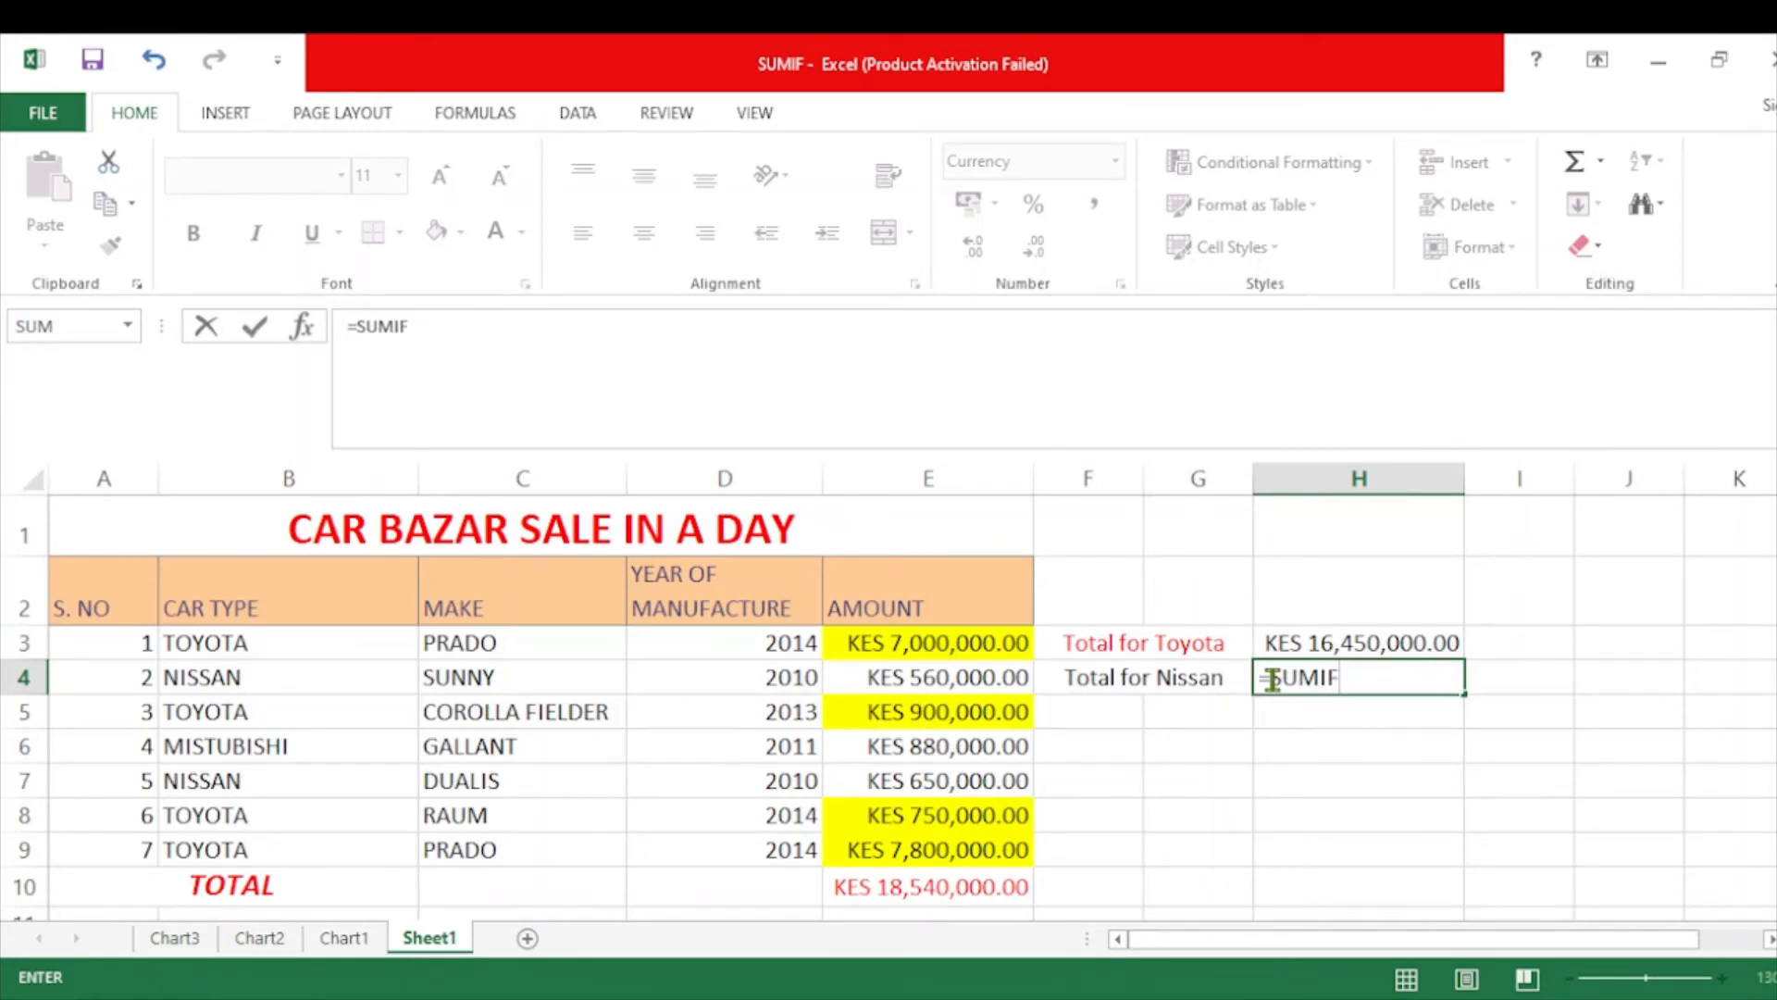
pyautogui.write('(')
pyautogui.moveTo(288, 640); pyautogui.dragTo(281, 837)
pyautogui.write(',')
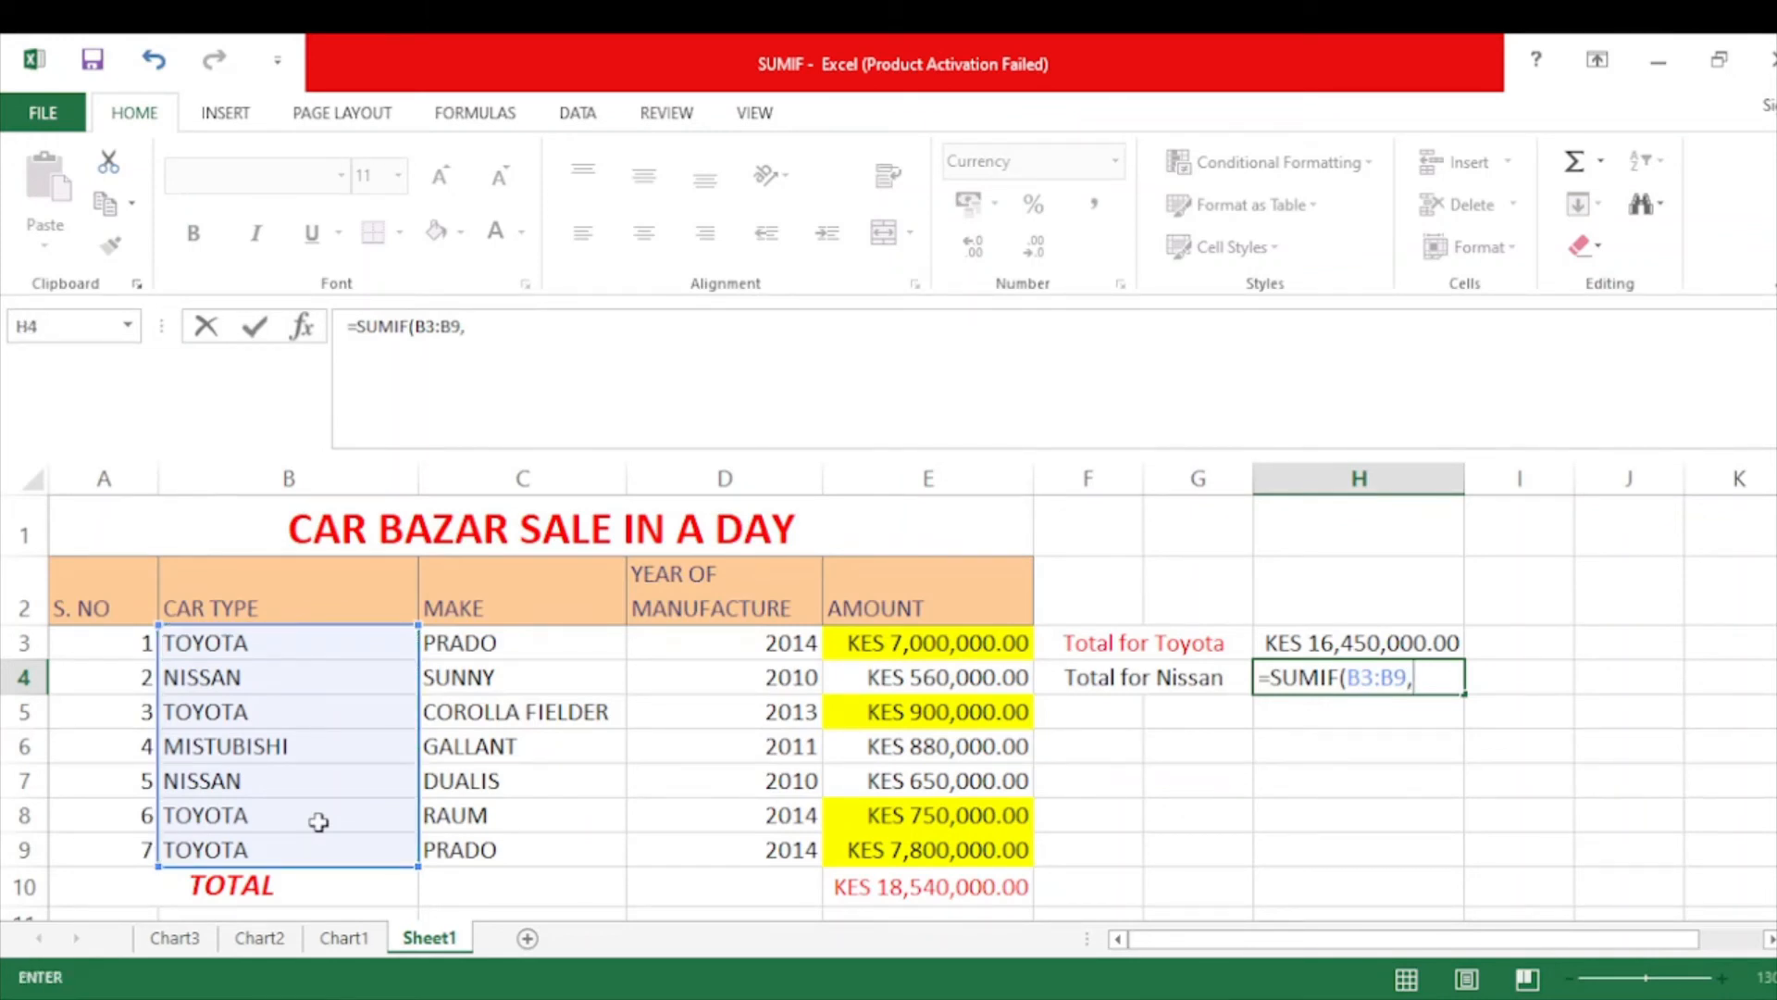
pyautogui.write('""')
pyautogui.press('Left')
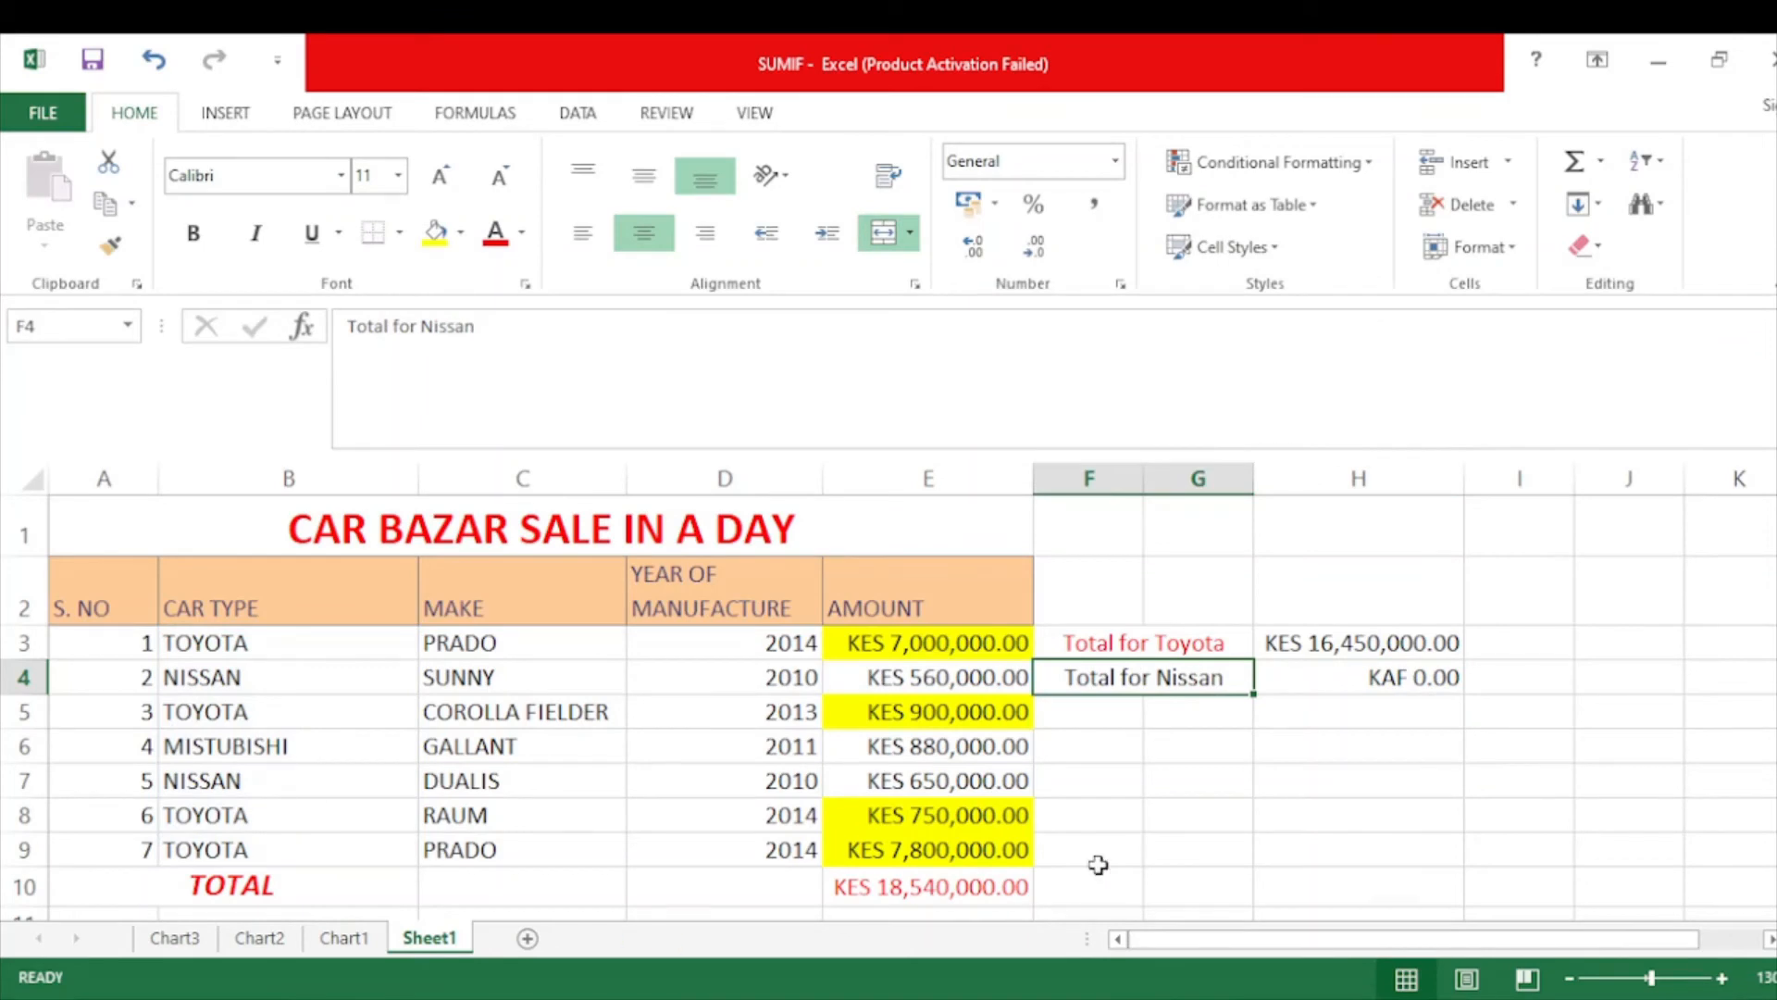
# Complete H4's formula with criterion "NISSAN" and sum range E3:E9.
pyautogui.click(1375, 666)
pyautogui.doubleClick(1376, 666)
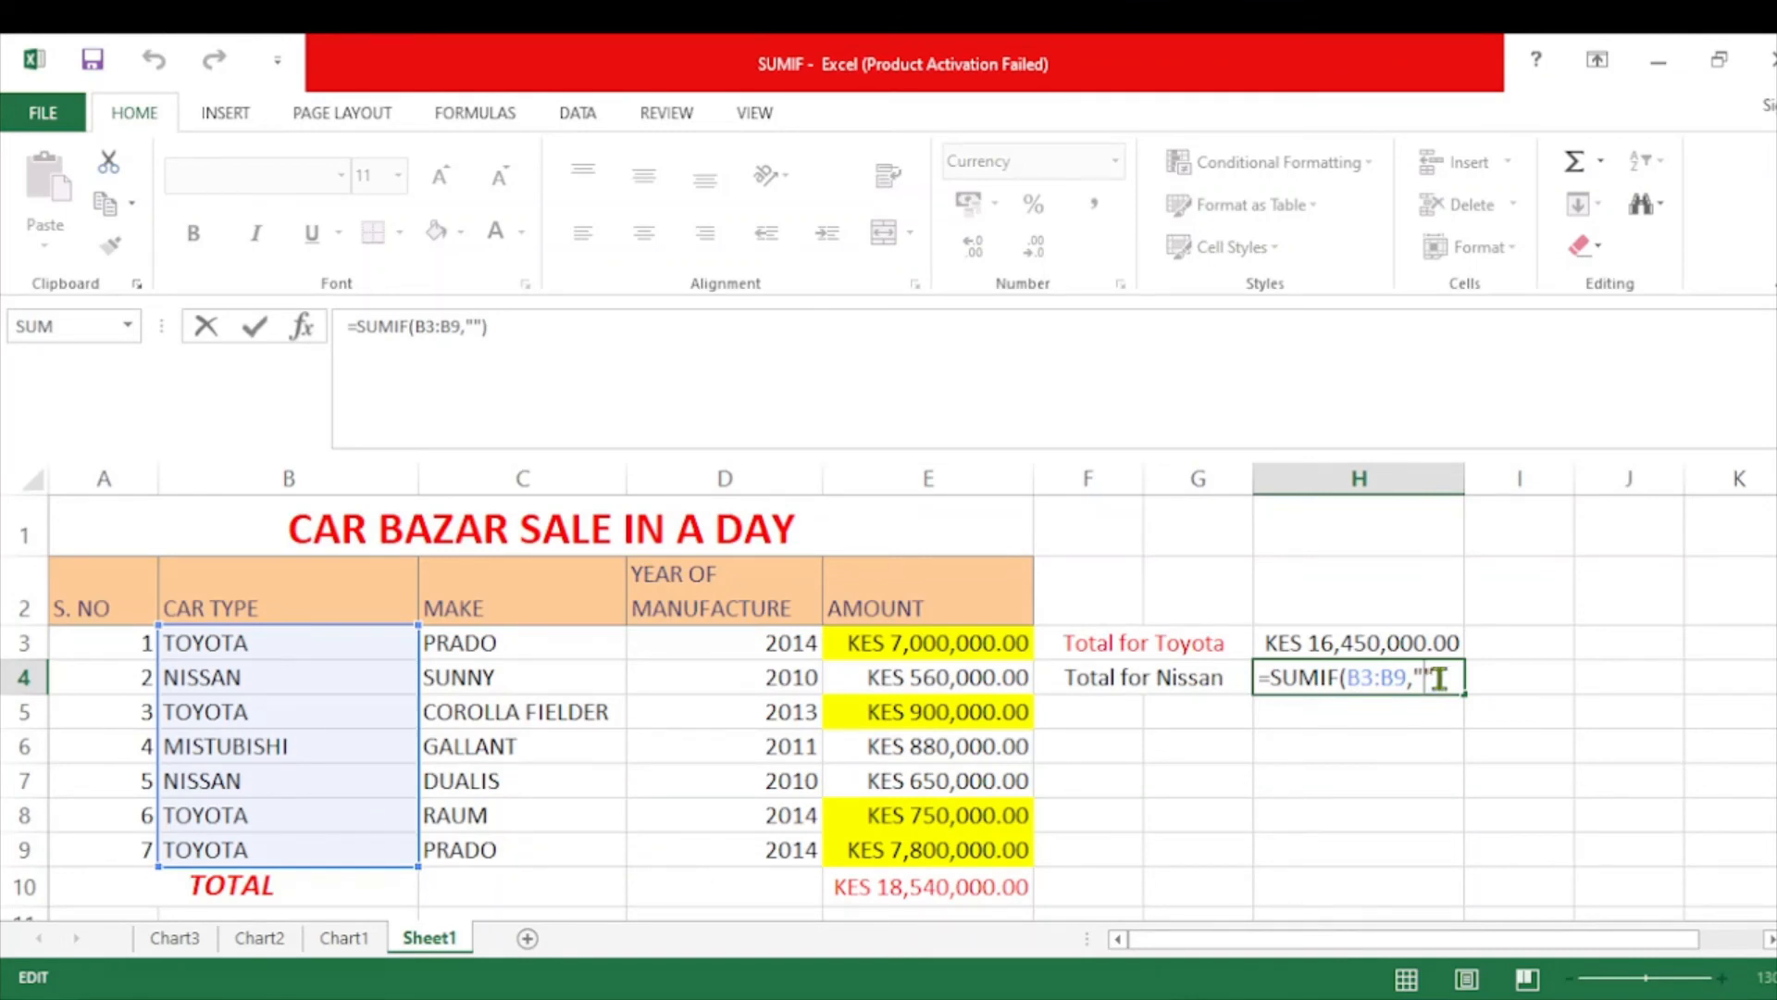
pyautogui.write('NISSN')
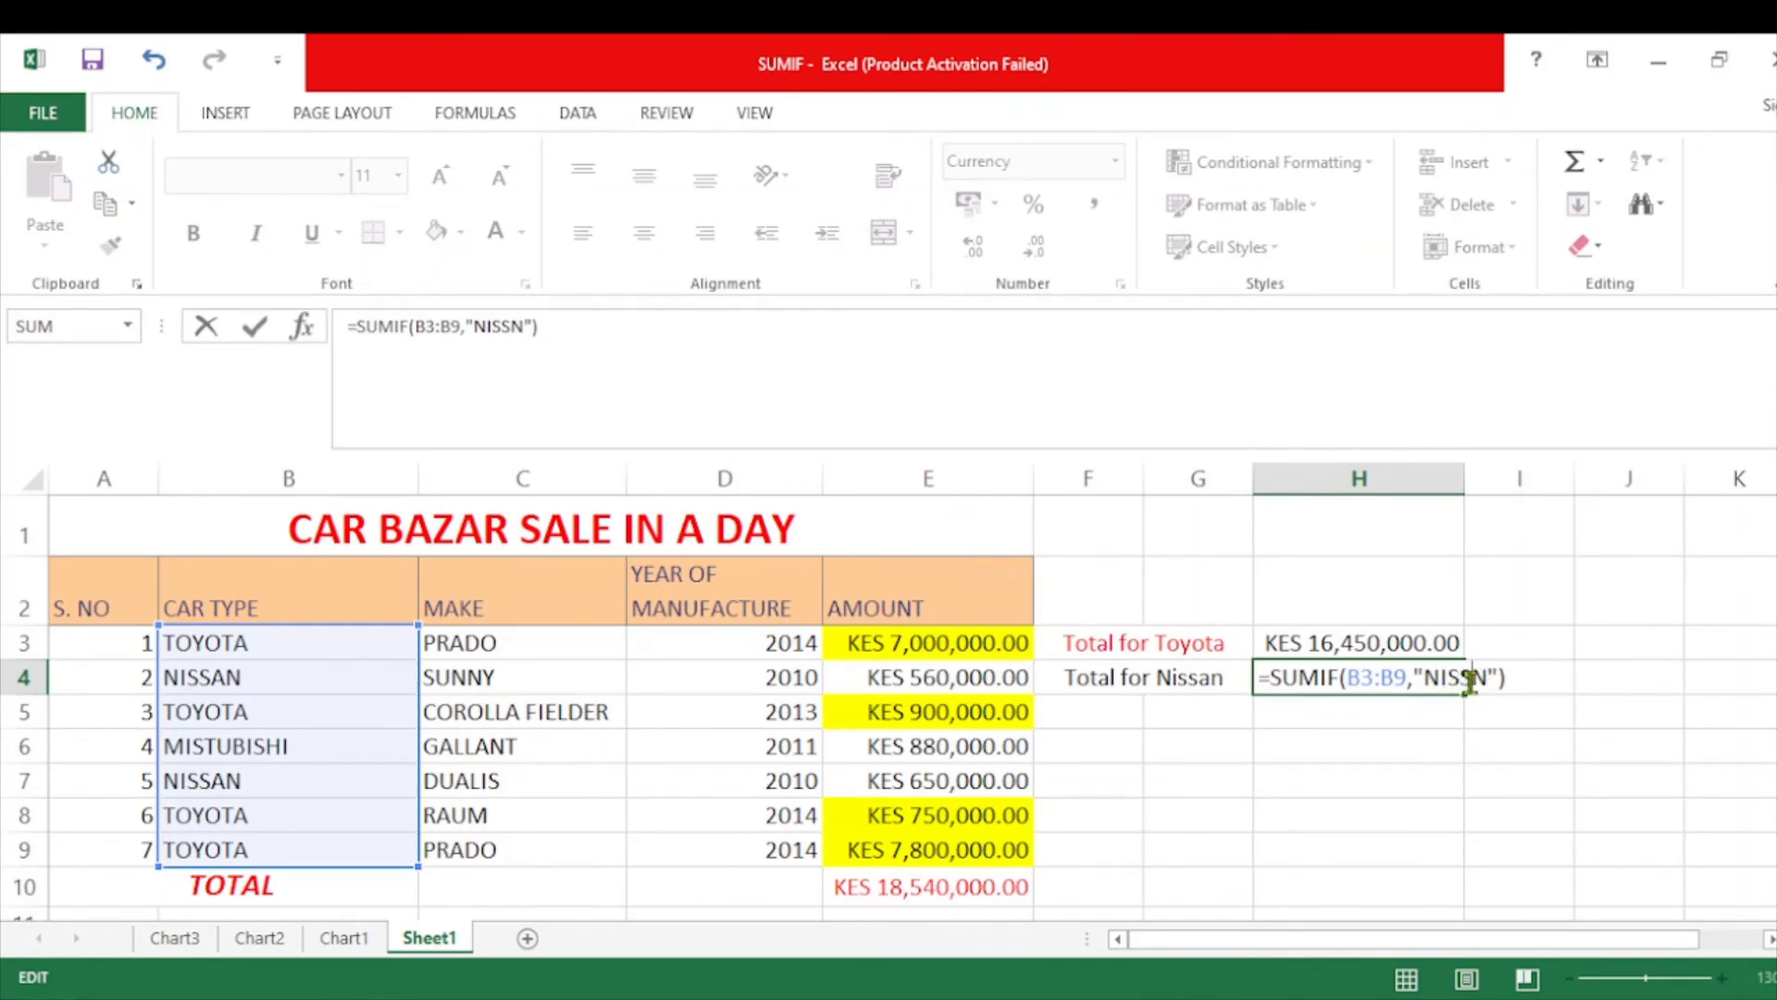
pyautogui.click(1475, 684)
pyautogui.write('A')
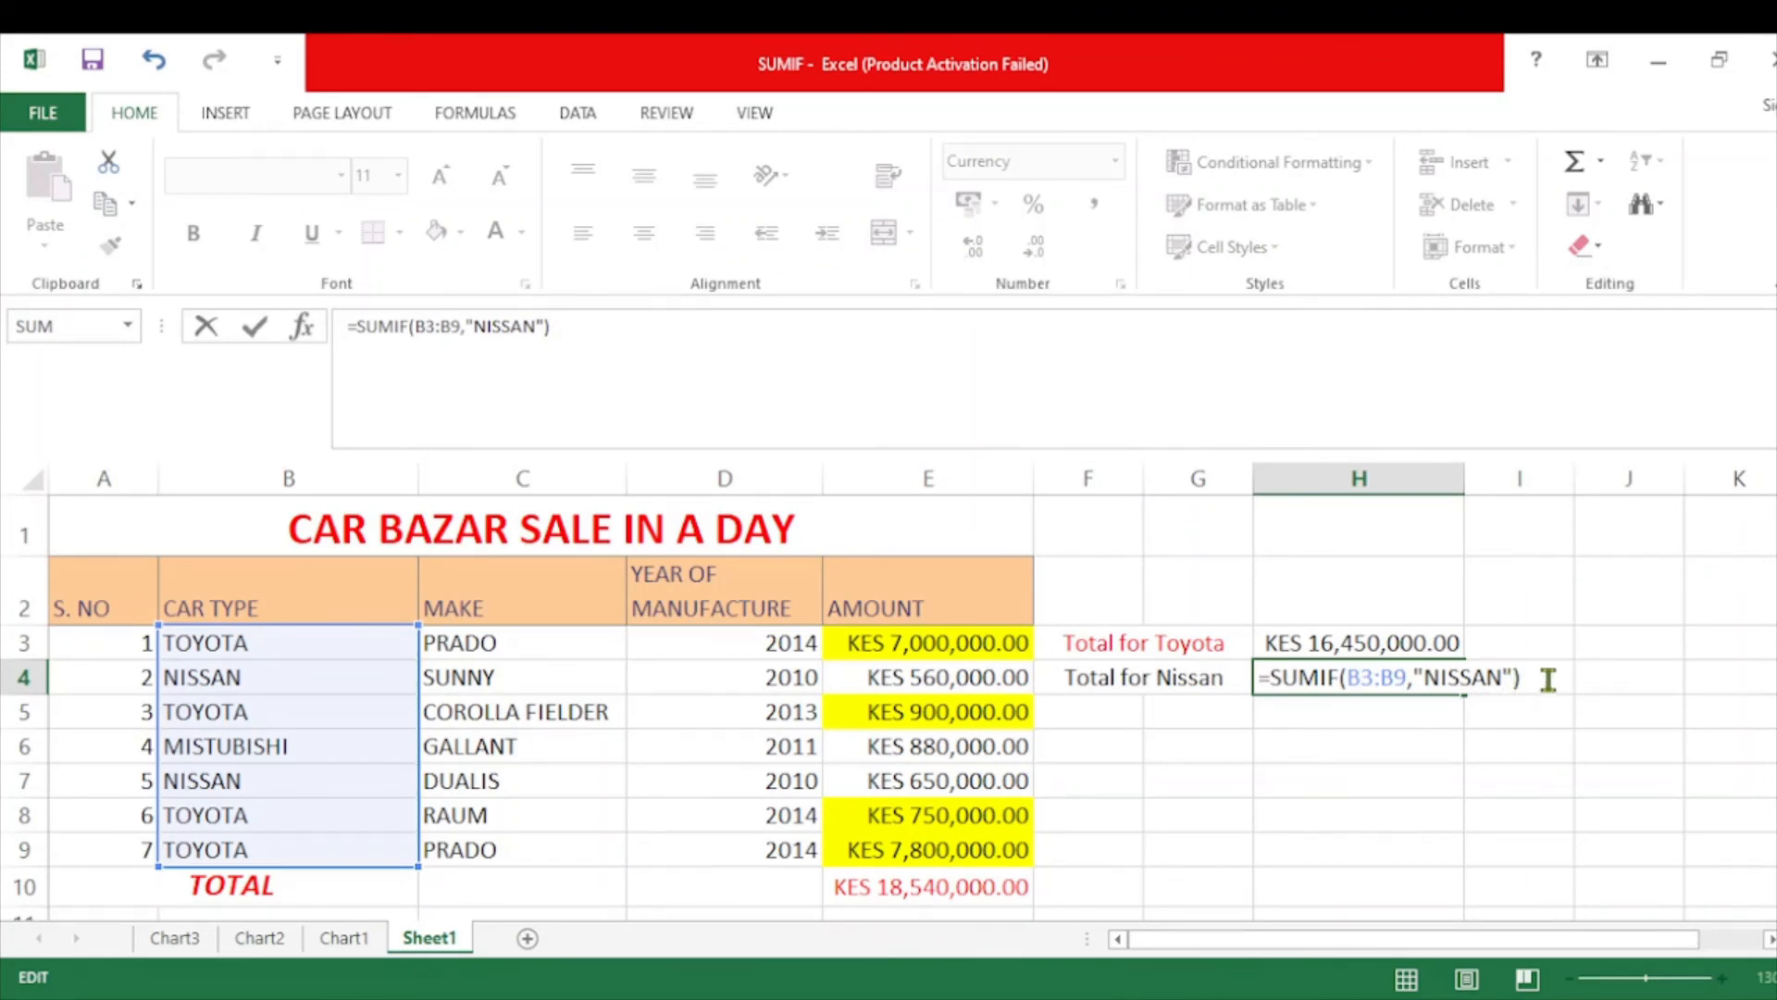
pyautogui.write(',')
pyautogui.moveTo(955, 648); pyautogui.dragTo(925, 849)
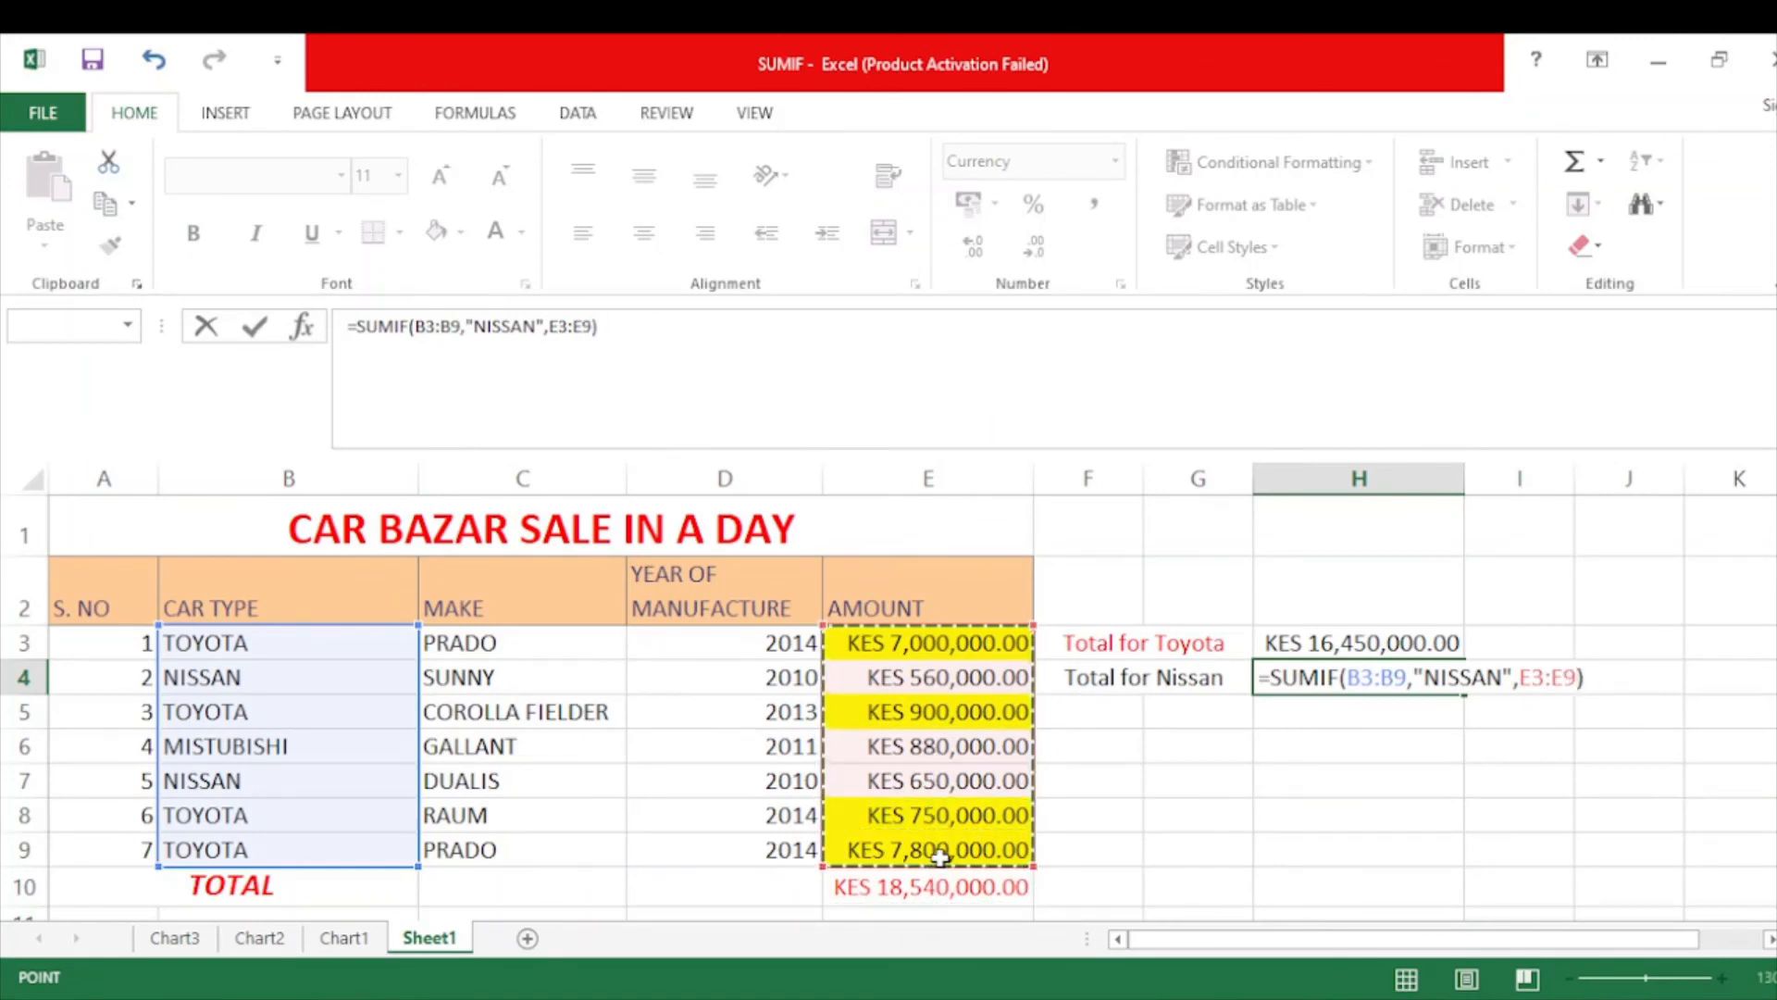
pyautogui.click(1618, 678)
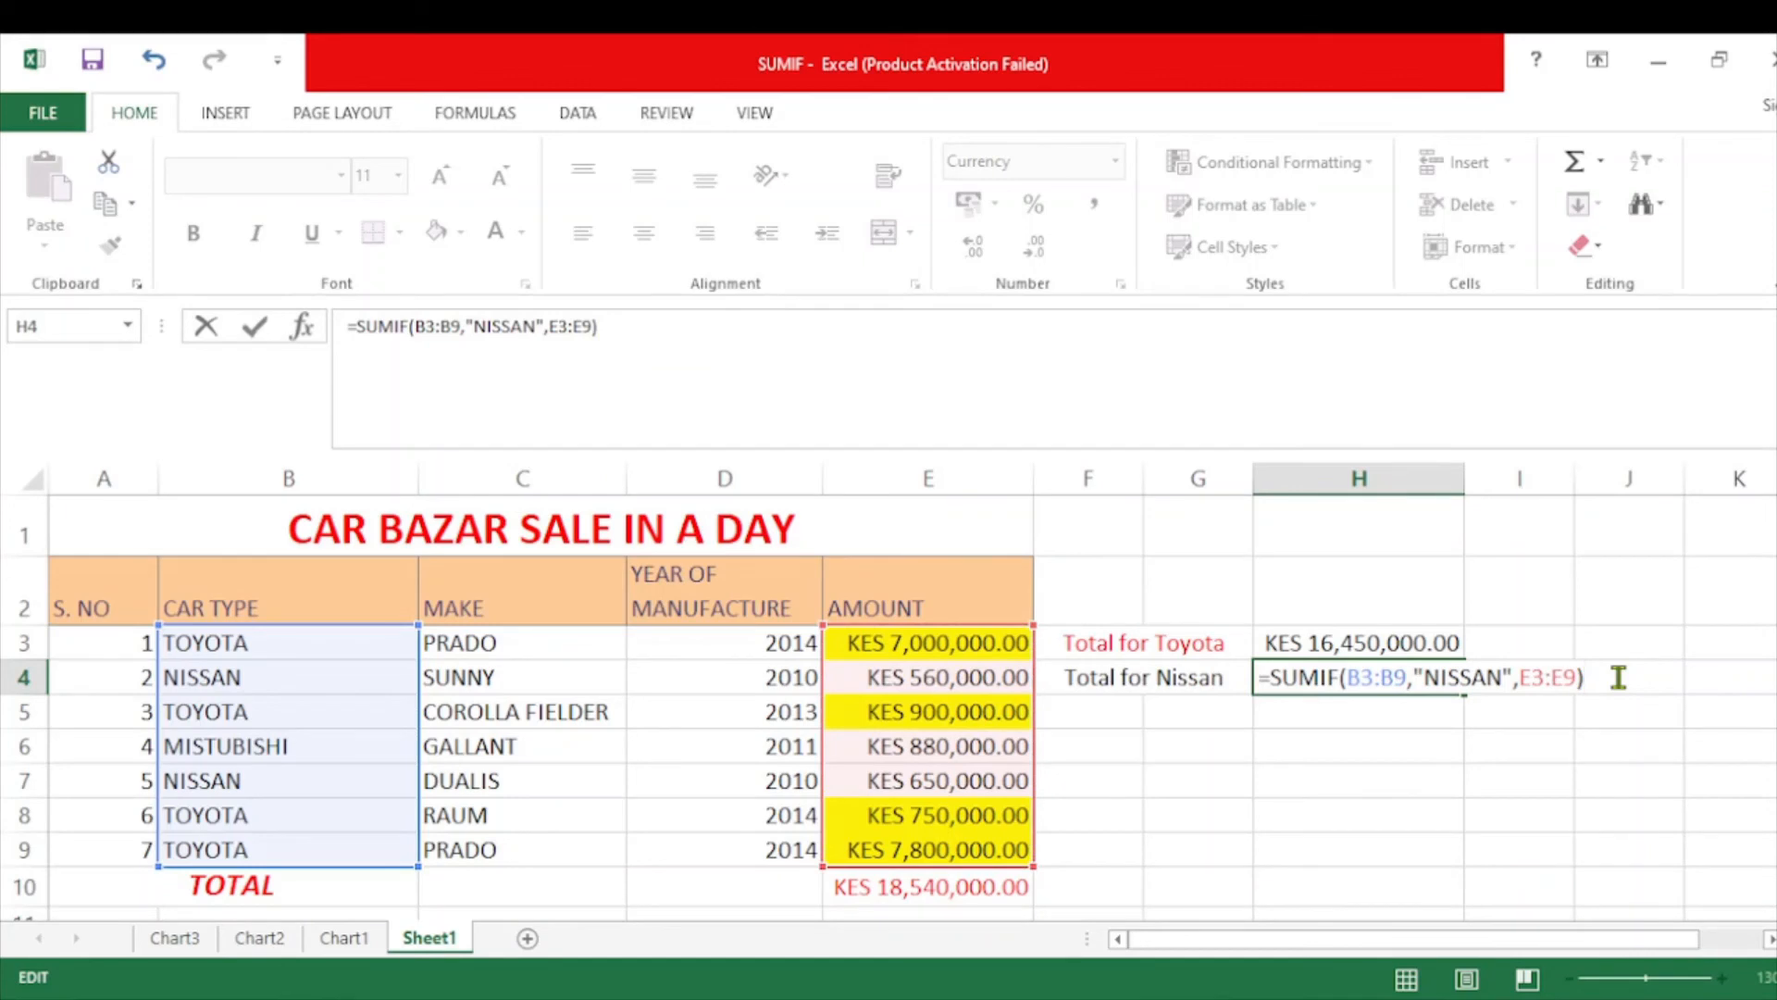
pyautogui.press('Return')
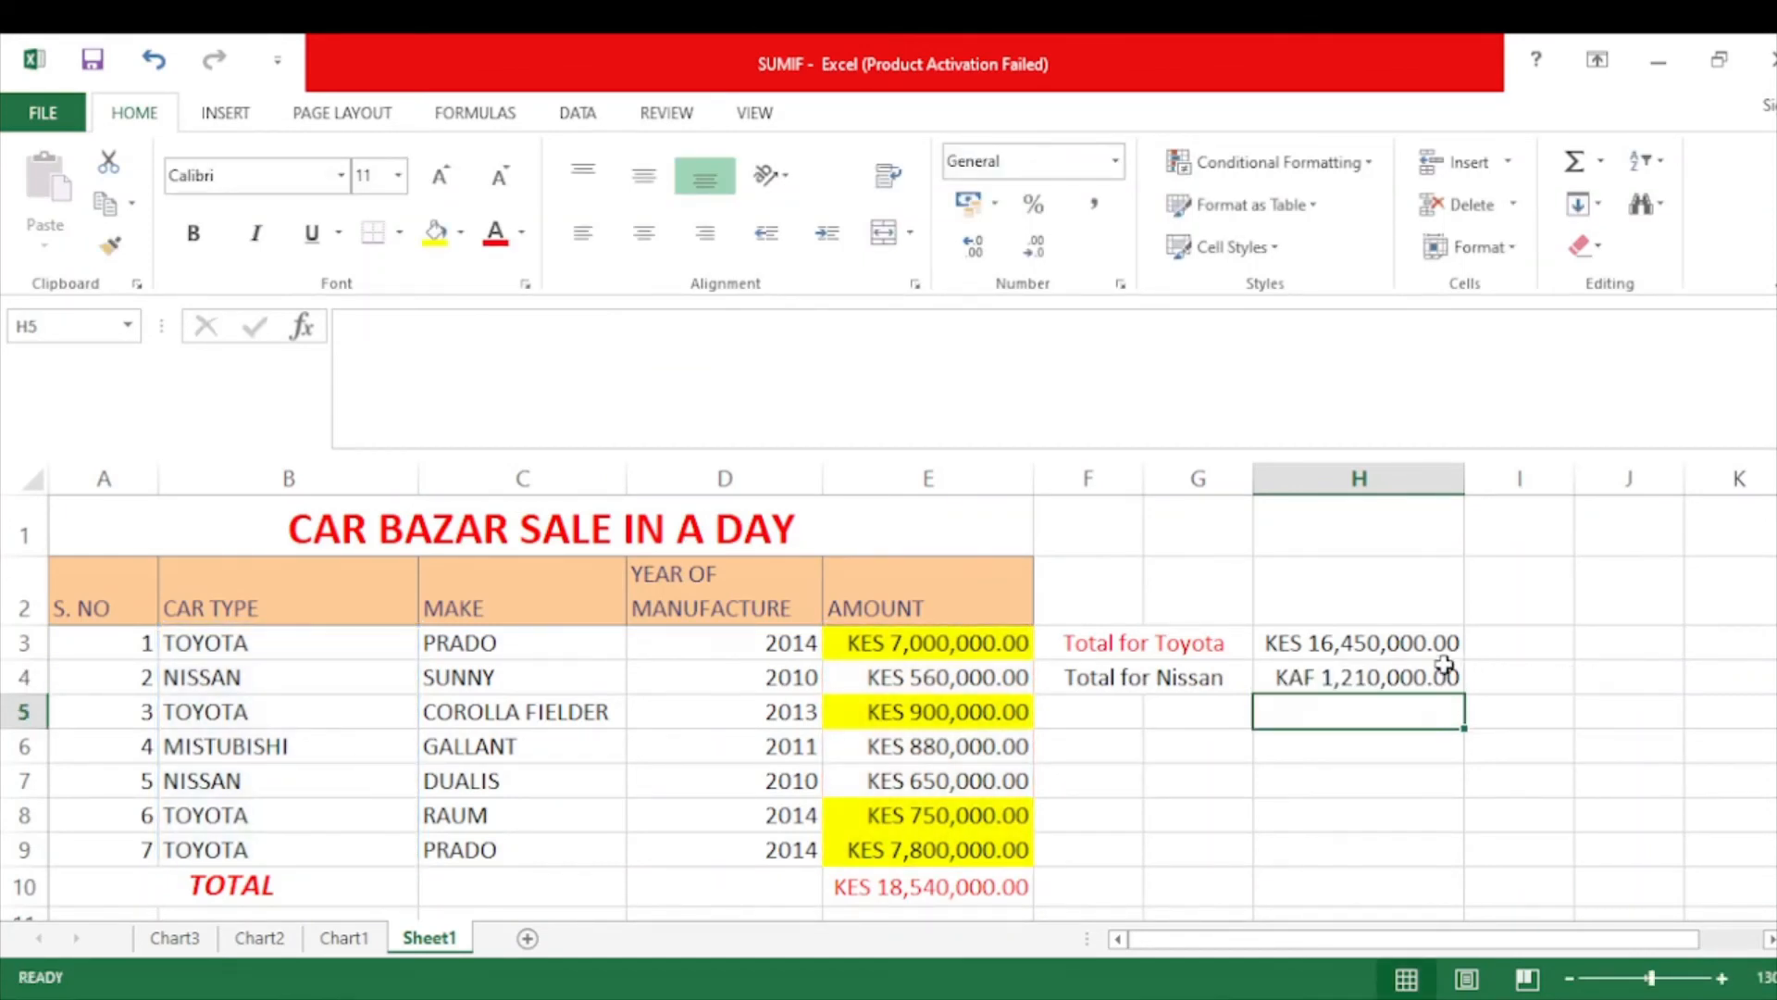
# Select the Nissan total in H4 for reformatting.
pyautogui.click(1436, 672)
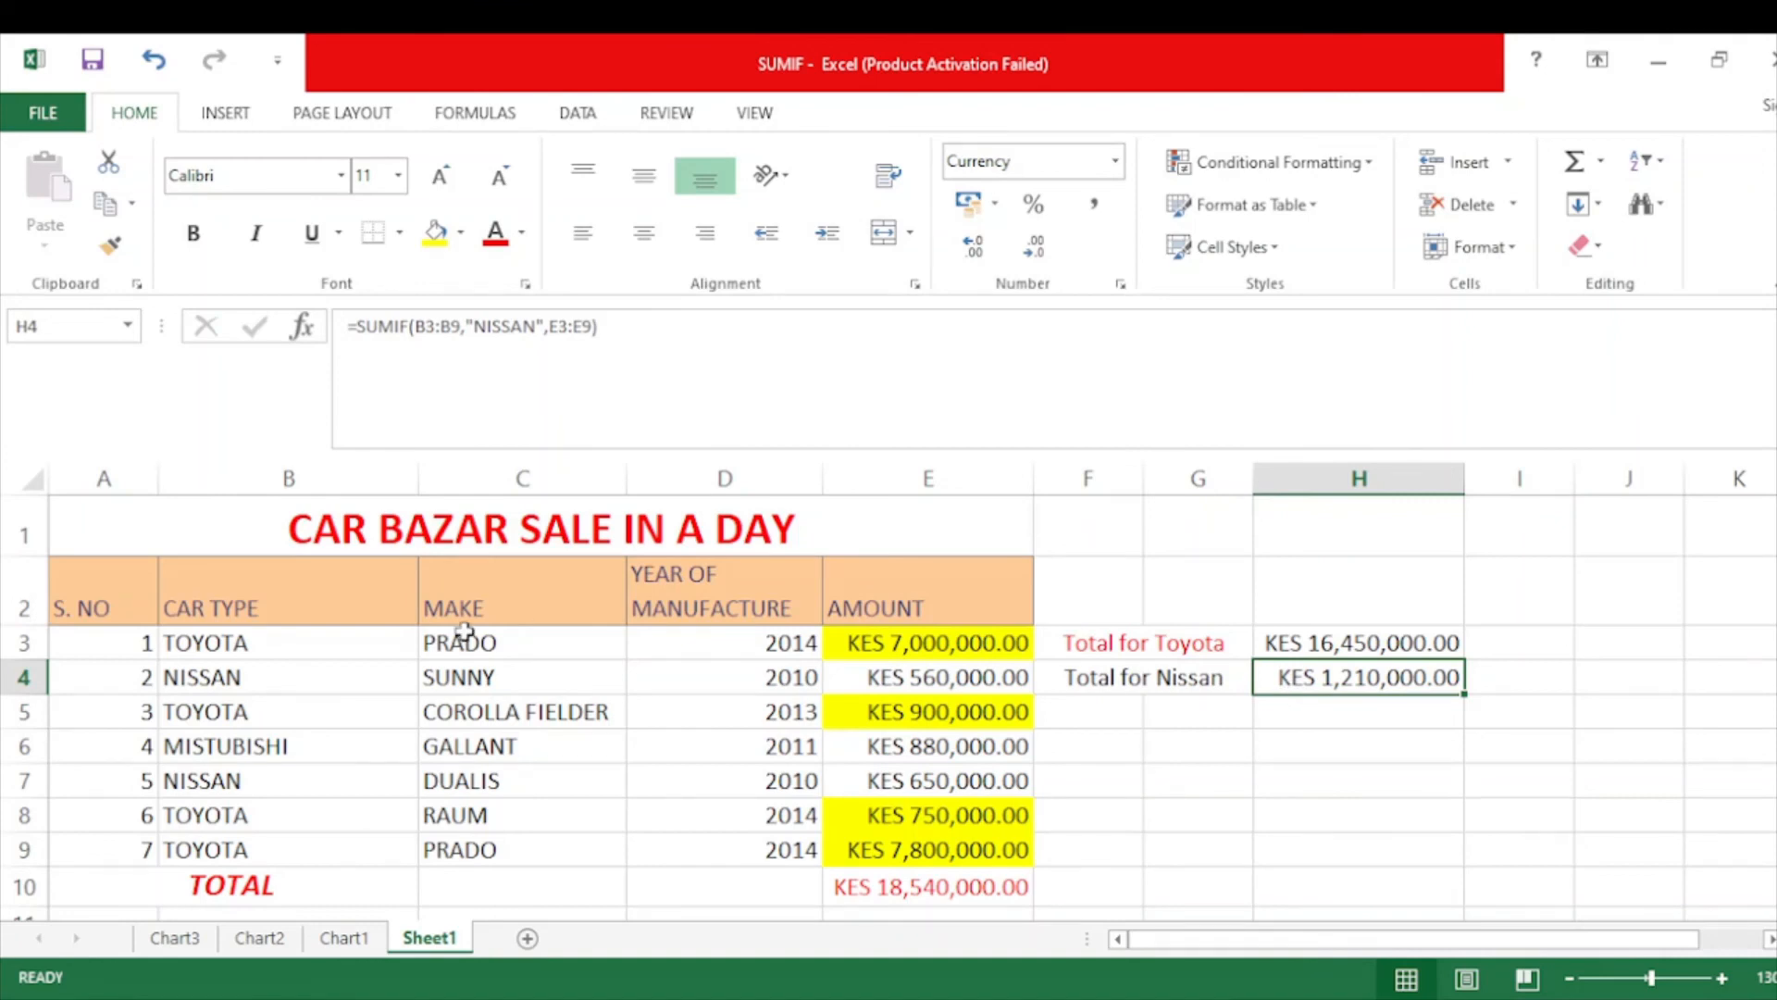
pyautogui.click(258, 600)
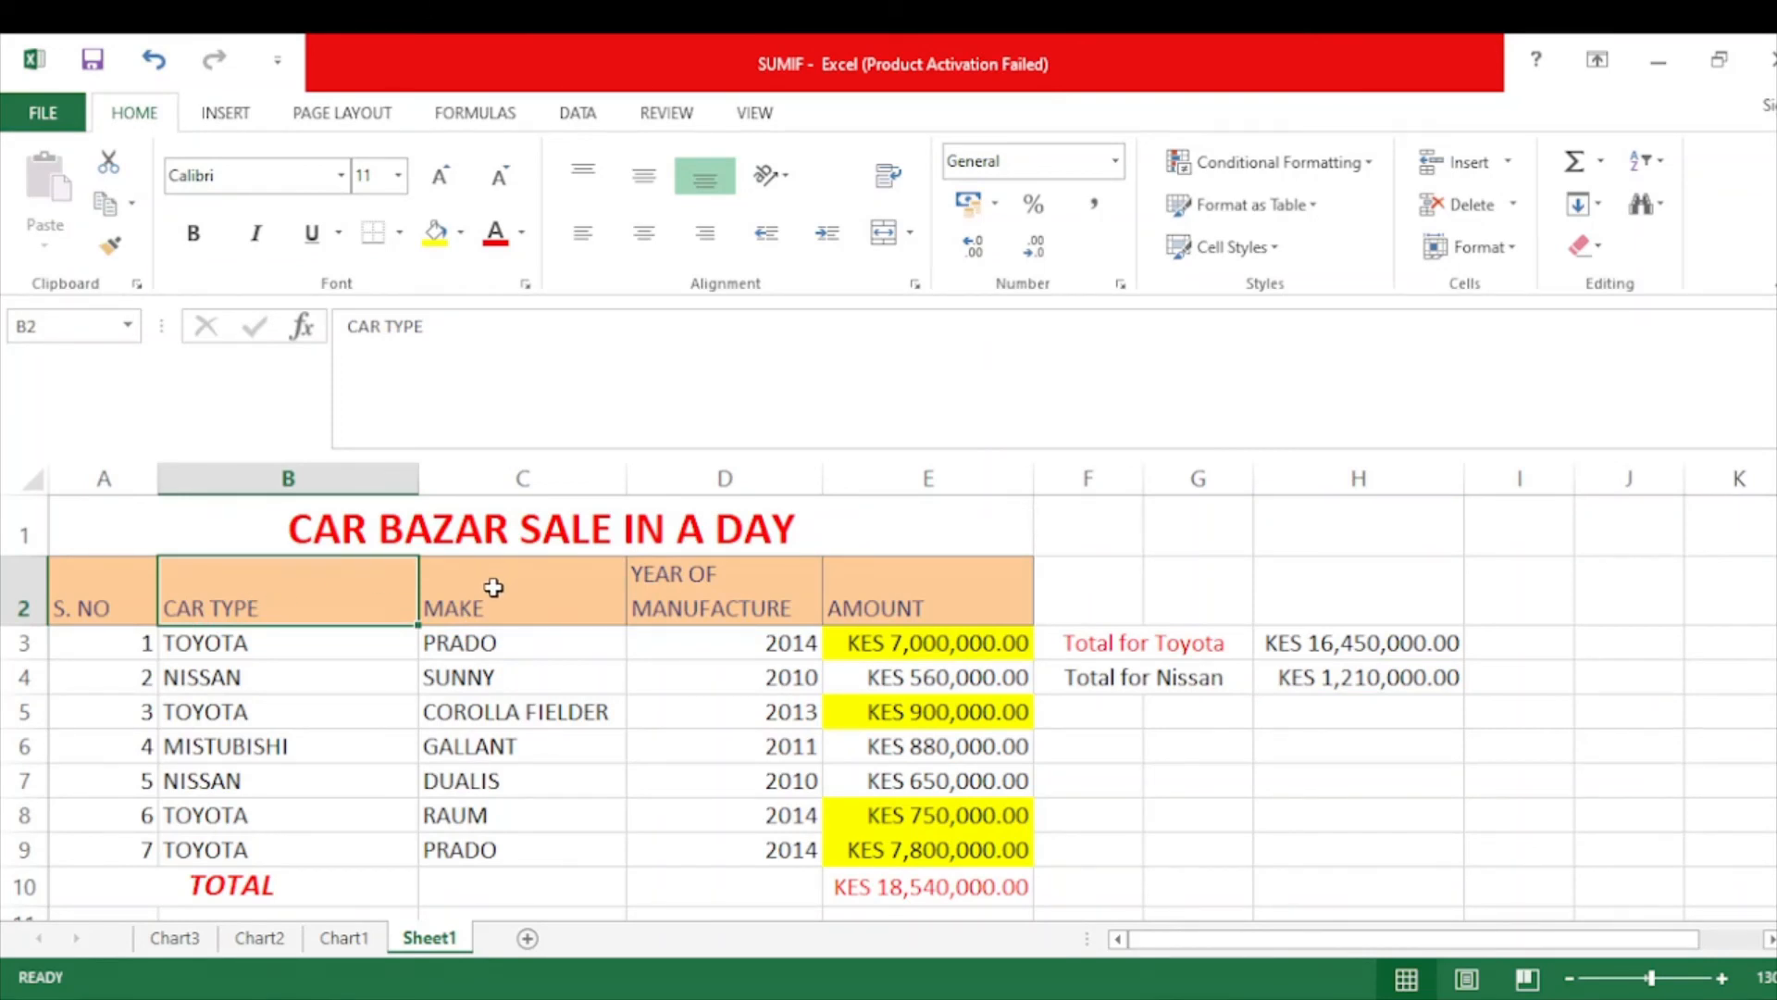
pyautogui.click(493, 586)
pyautogui.click(663, 602)
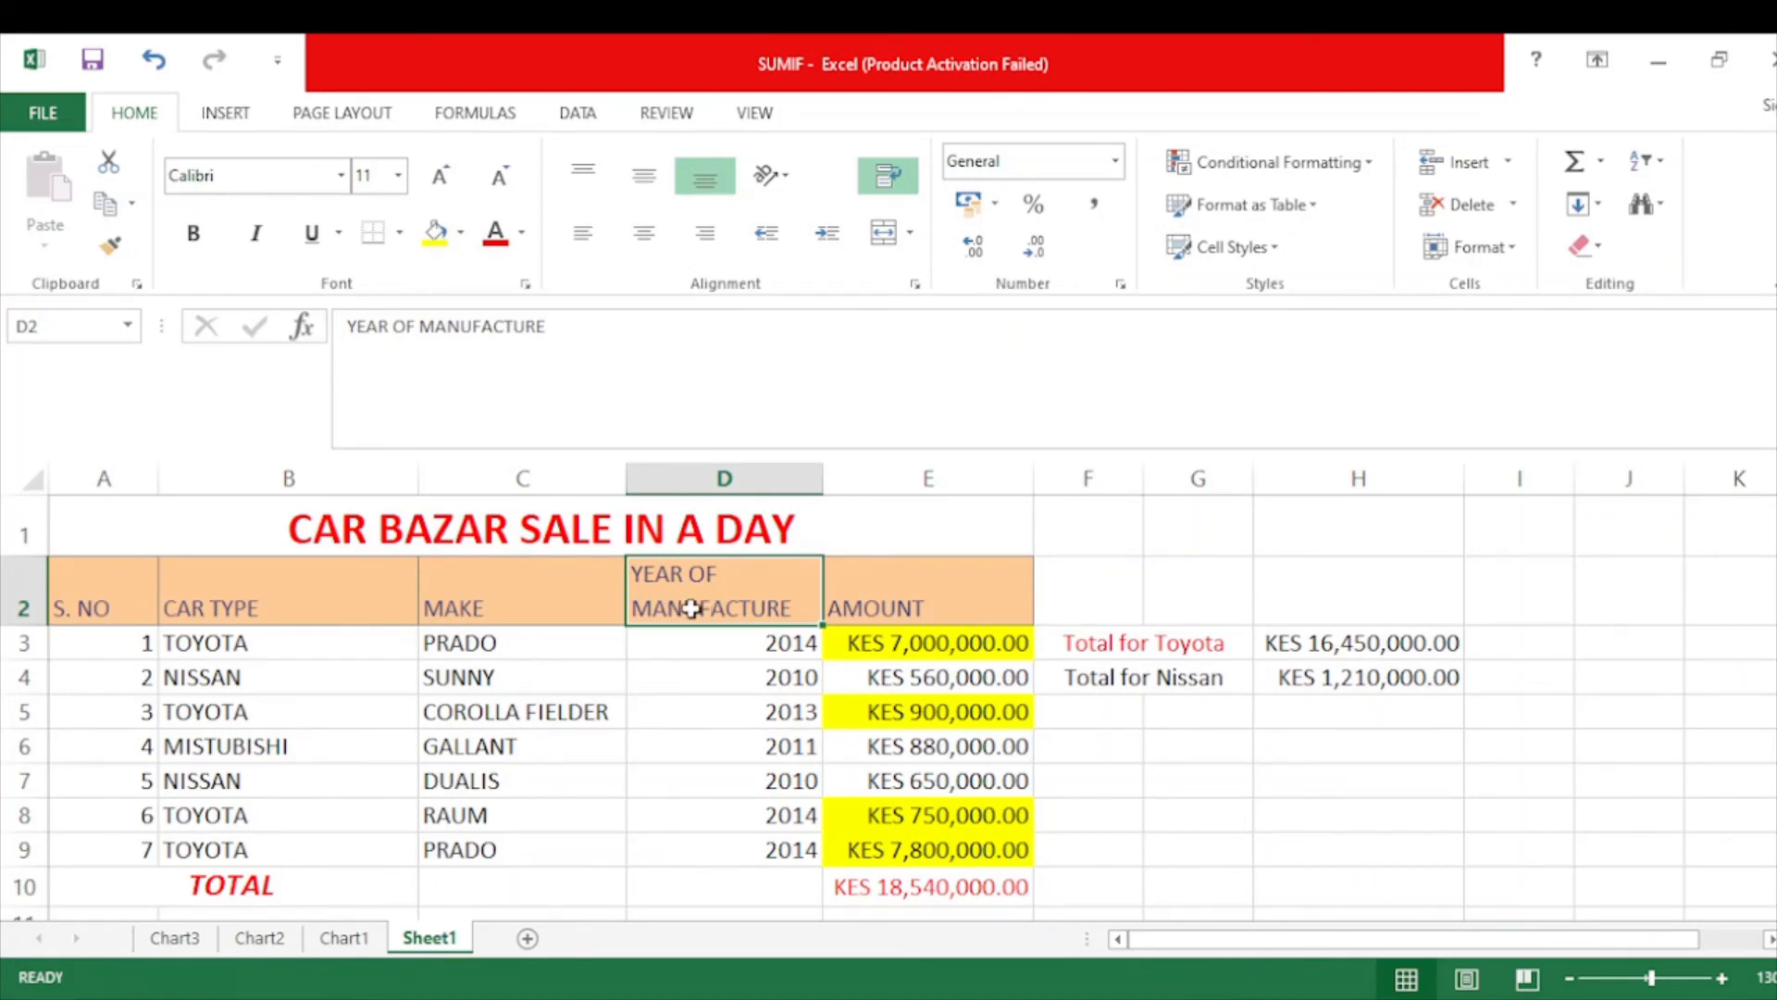
pyautogui.click(539, 578)
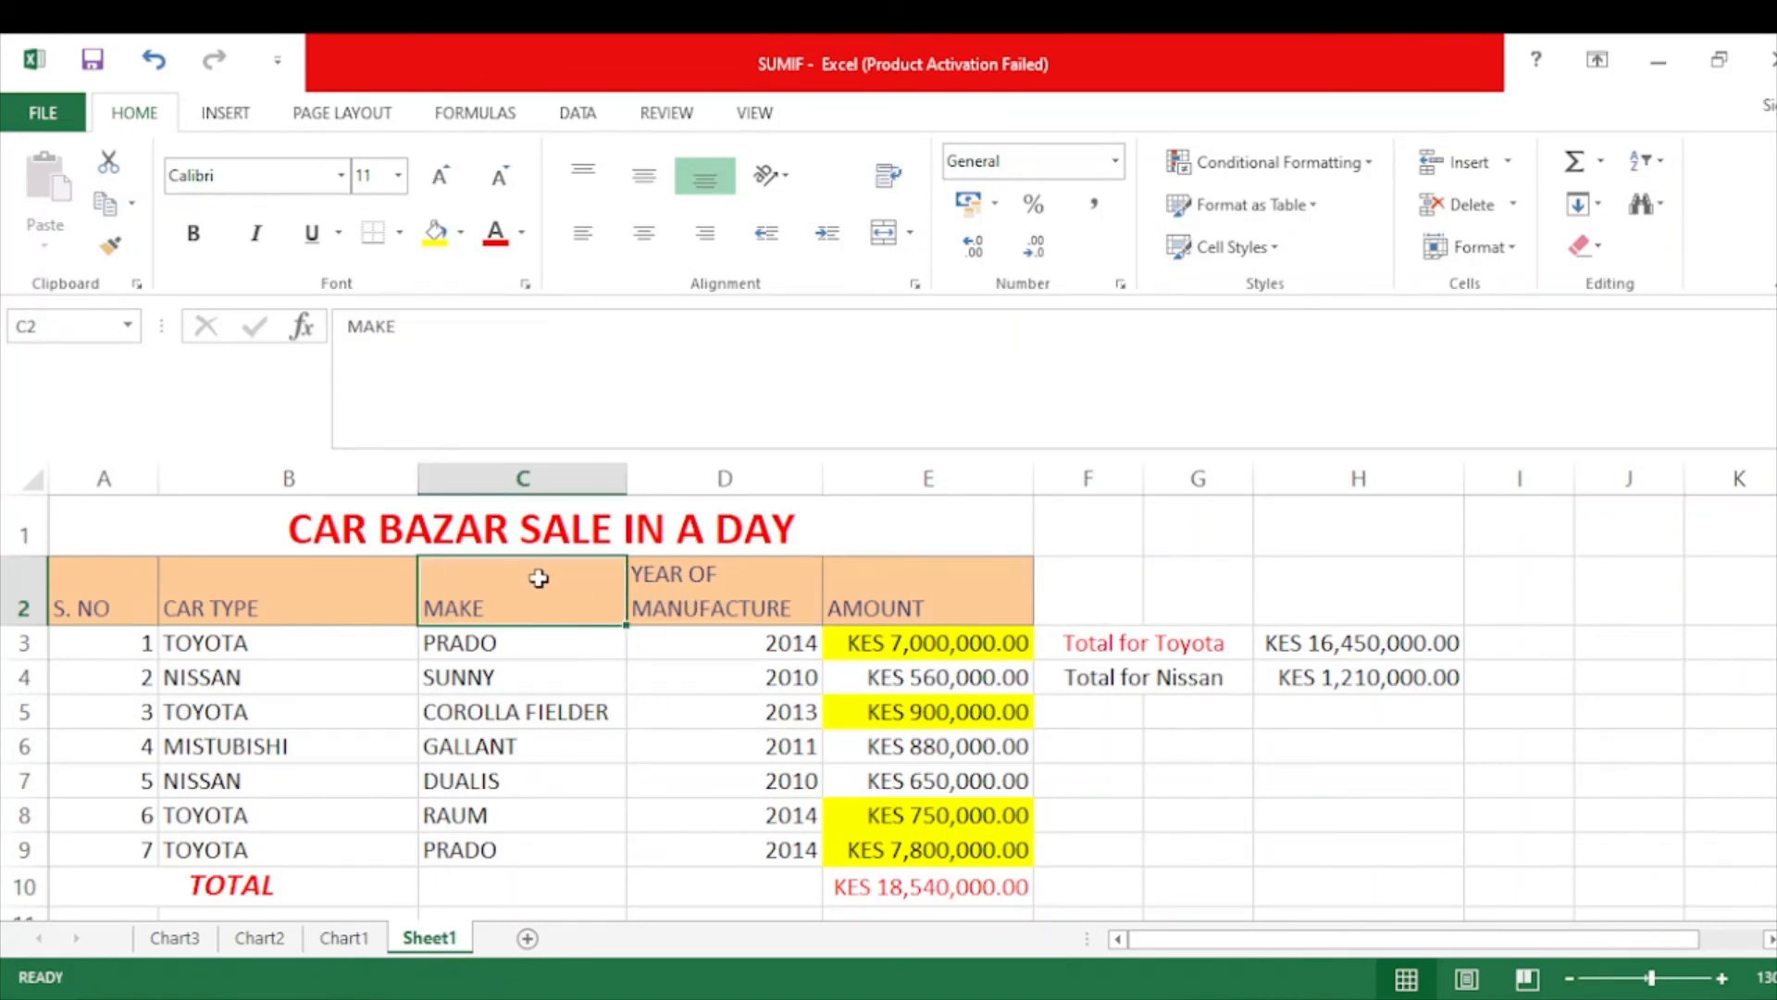
pyautogui.click(695, 580)
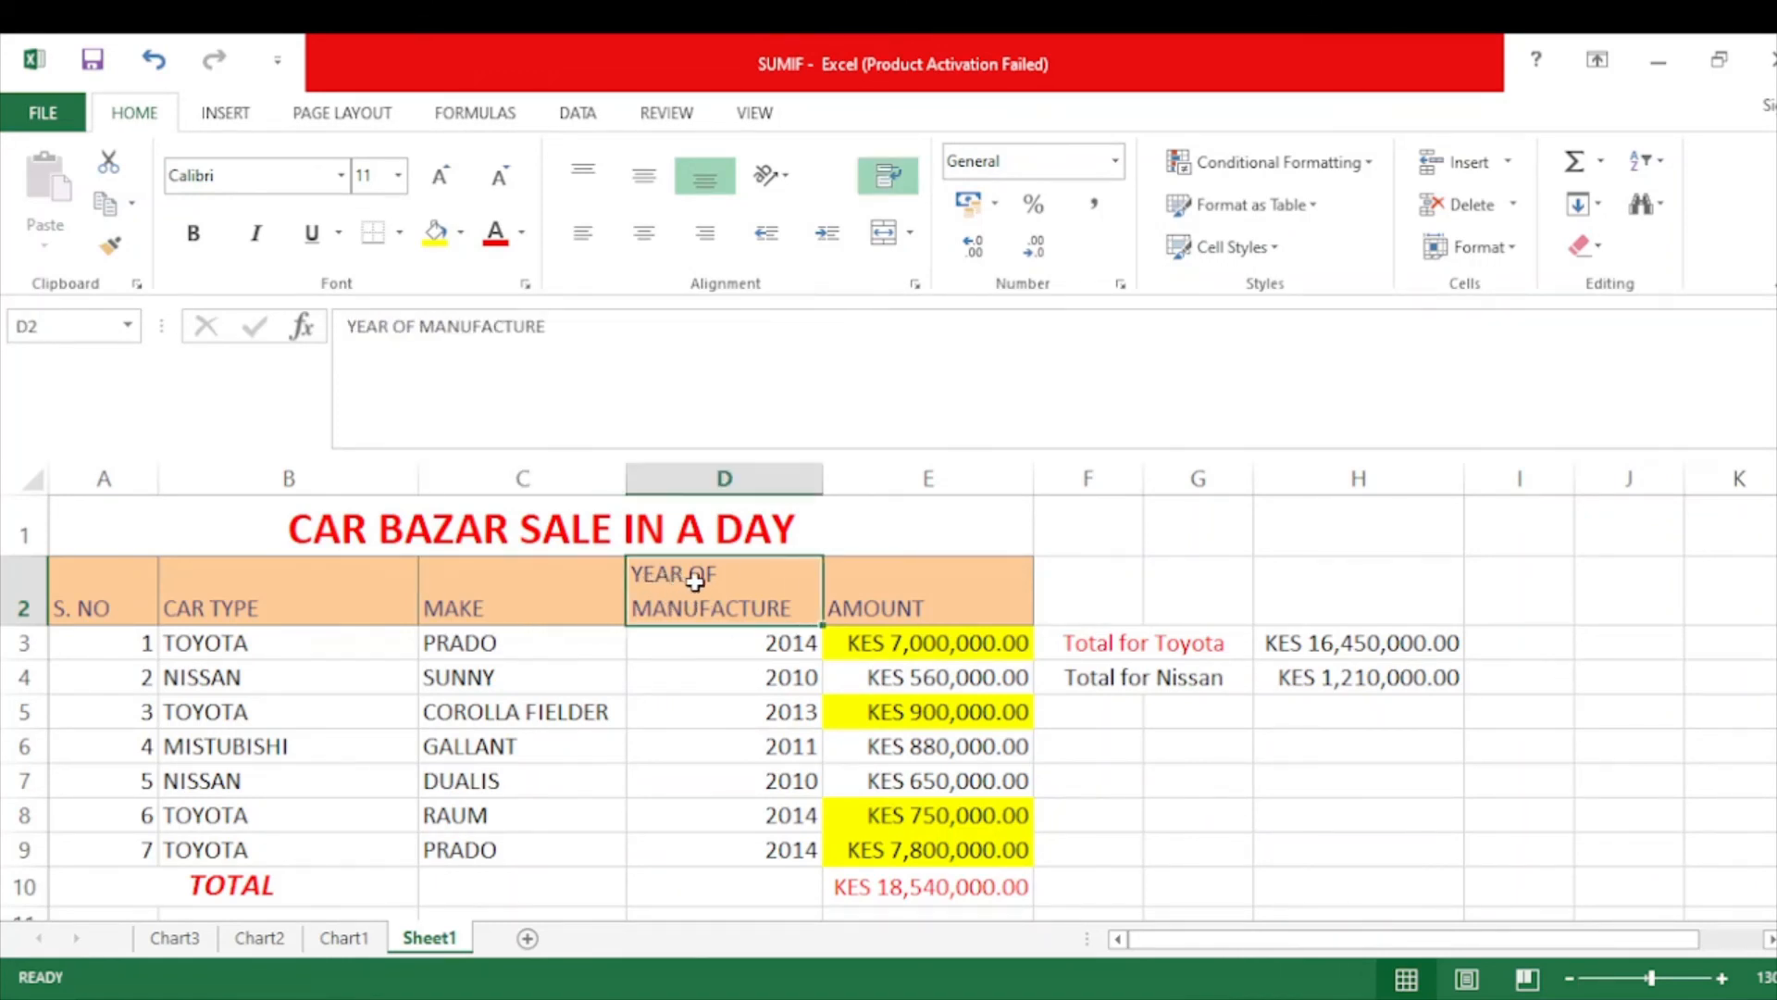